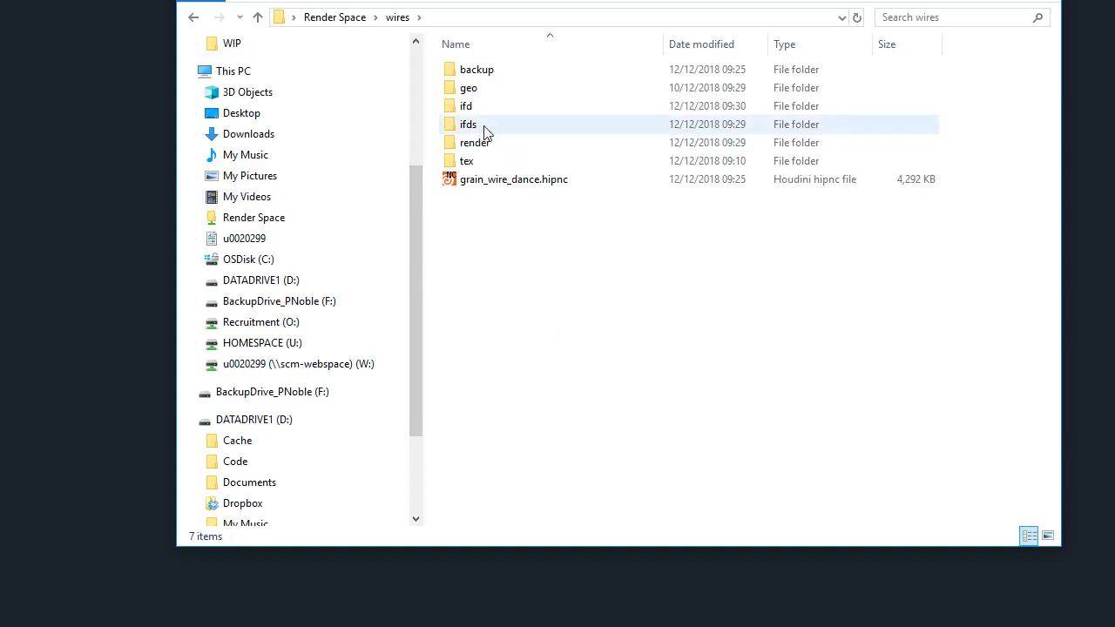
# - Permanently delete the backup, ifd, ifds and render folders from the wires project folder
pyautogui.click(471, 125)
pyautogui.keyDown('ctrl'); pyautogui.click(466, 106); pyautogui.keyUp('ctrl')
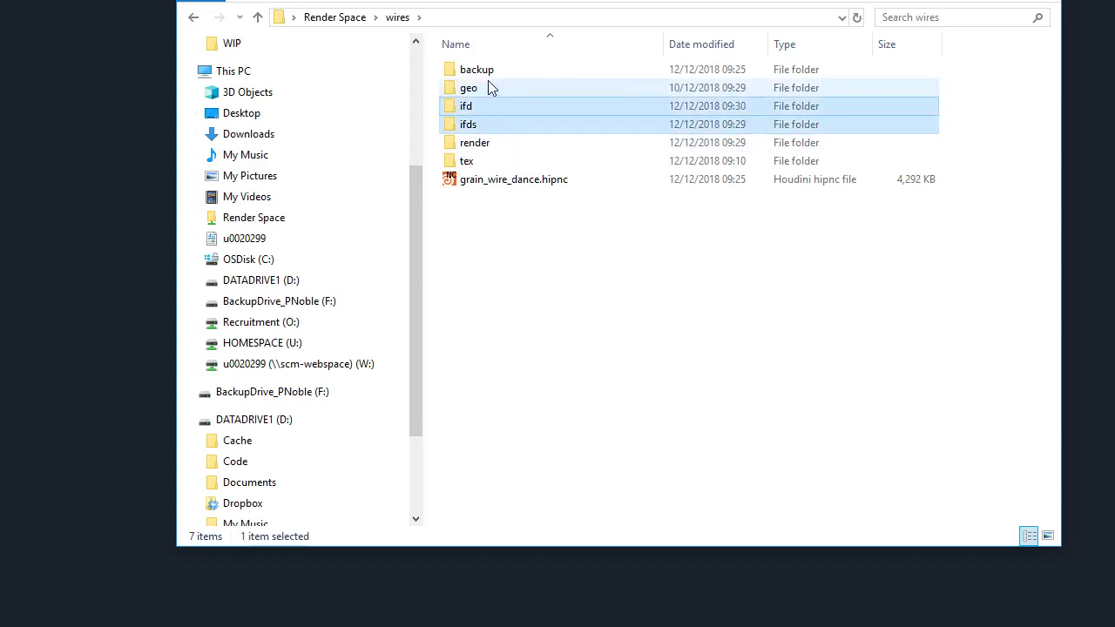
pyautogui.keyDown('ctrl'); pyautogui.click(485, 147); pyautogui.keyUp('ctrl')
pyautogui.hotkey('shift', 'Delete')
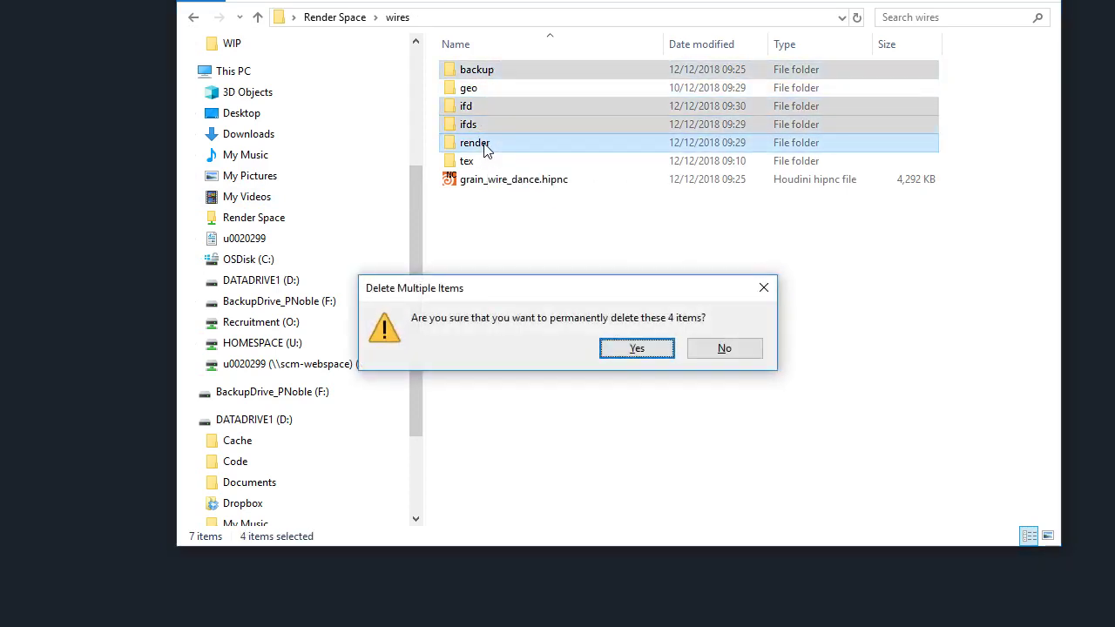
pyautogui.click(640, 350)
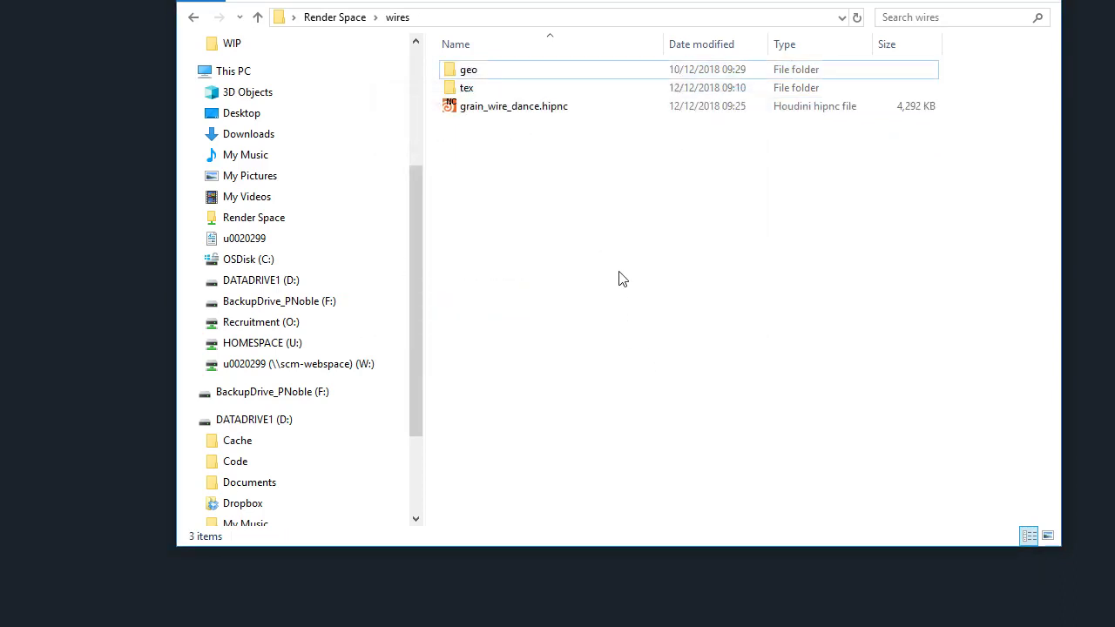
# - Examine the contents of the geo and tex folders and return to the wires folder
pyautogui.click(513, 113)
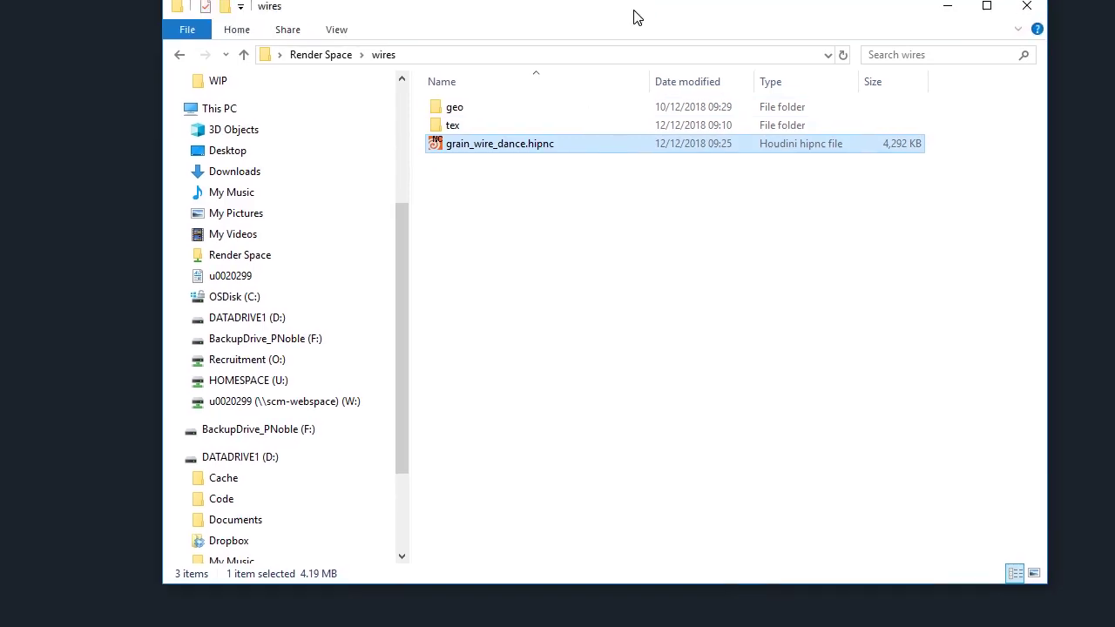
pyautogui.click(511, 261)
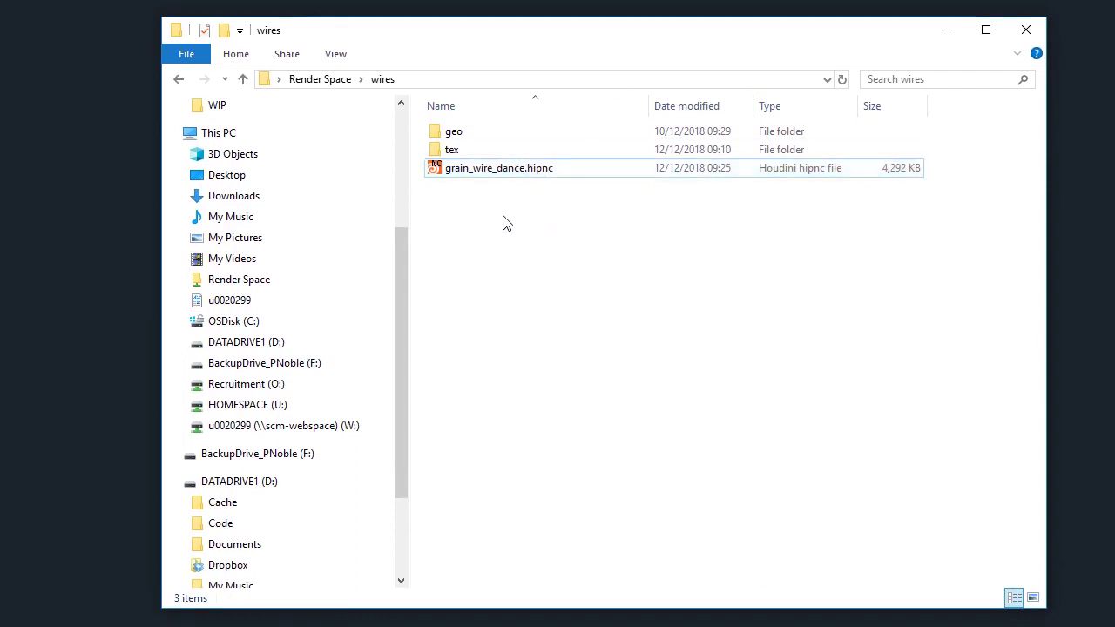
pyautogui.doubleClick(479, 136)
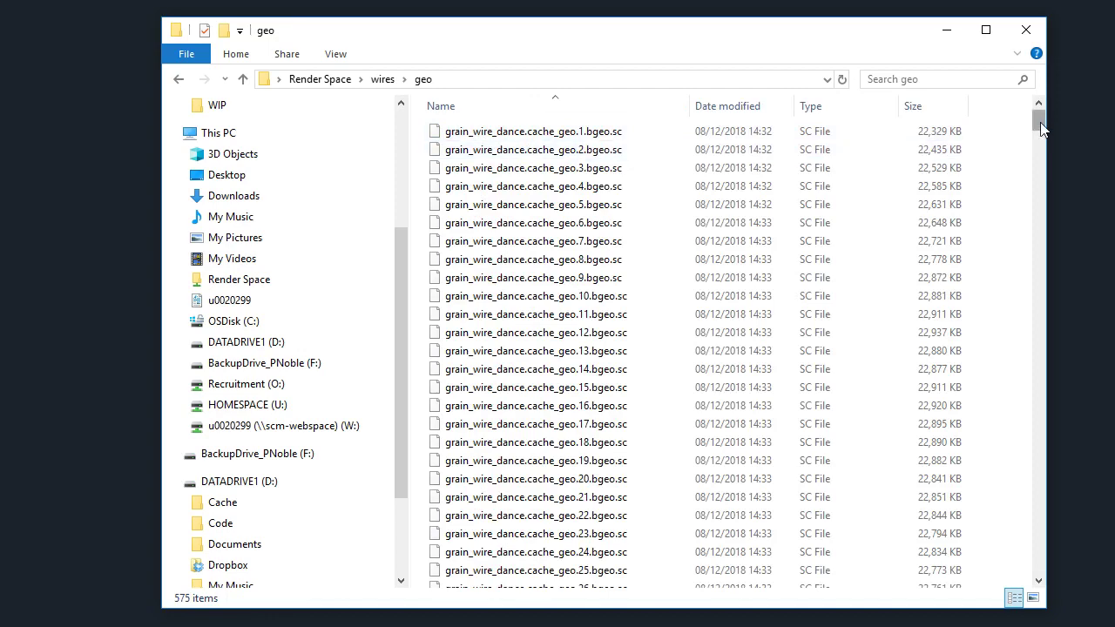
pyautogui.moveTo(1043, 128); pyautogui.dragTo(1025, 174)
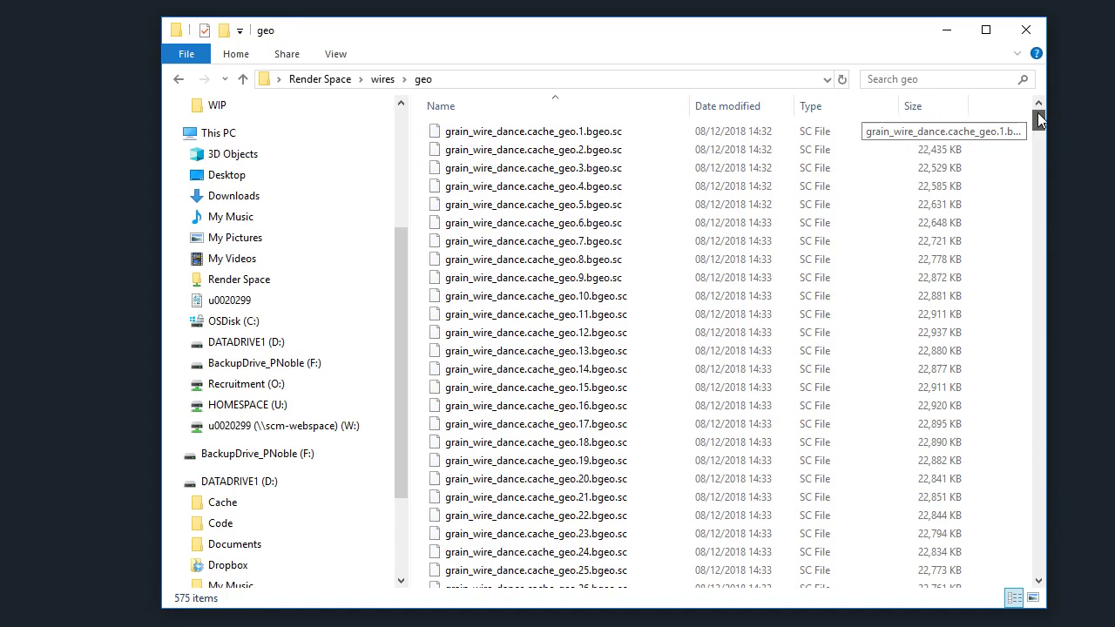
pyautogui.click(388, 80)
pyautogui.doubleClick(475, 154)
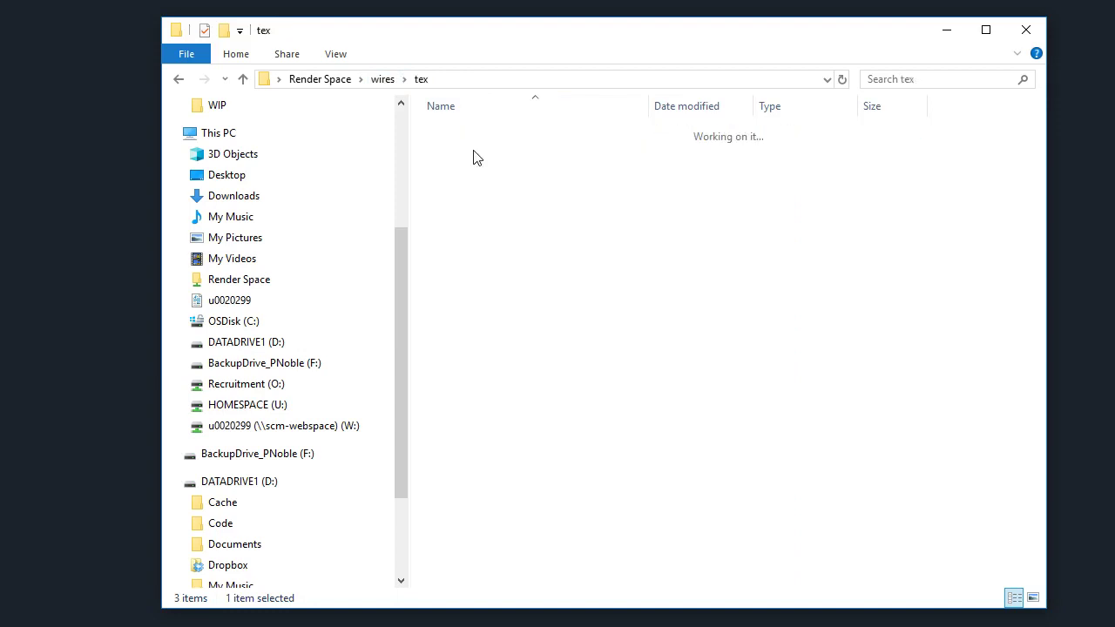
pyautogui.click(384, 80)
# - Switch to Houdini, bring up the scene view and widen its pane
pyautogui.click(598, 303)
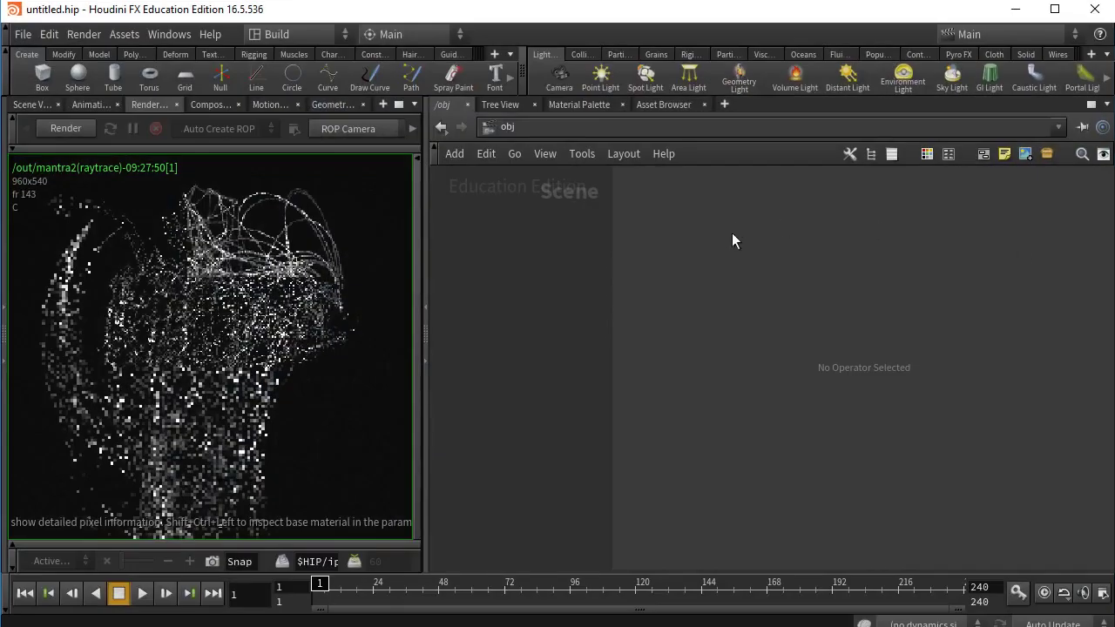
pyautogui.click(32, 104)
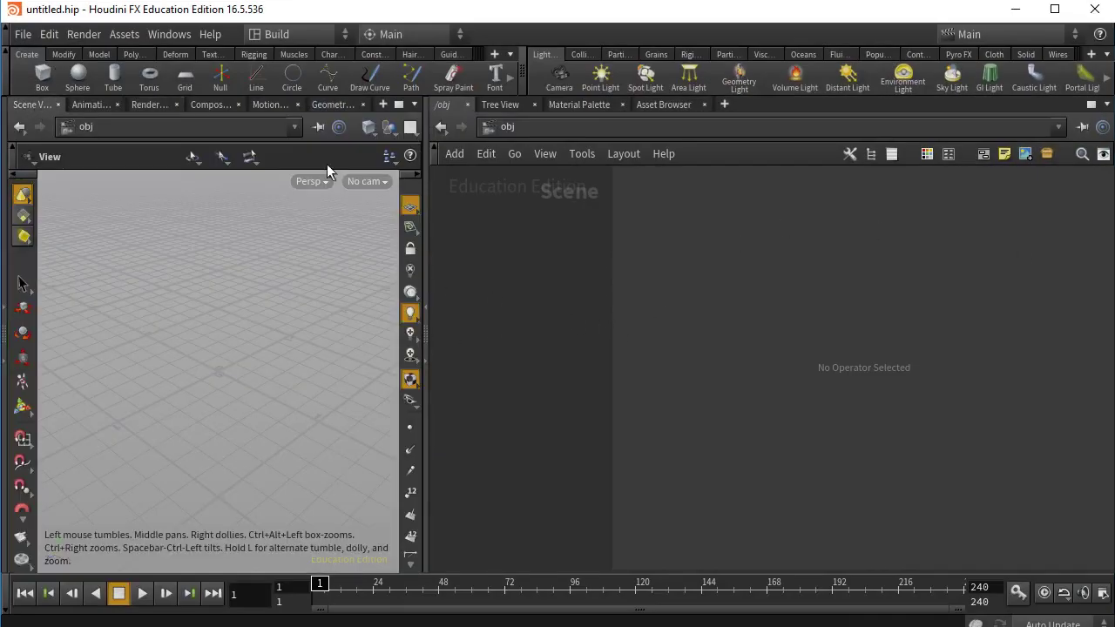
pyautogui.moveTo(422, 246); pyautogui.dragTo(554, 252)
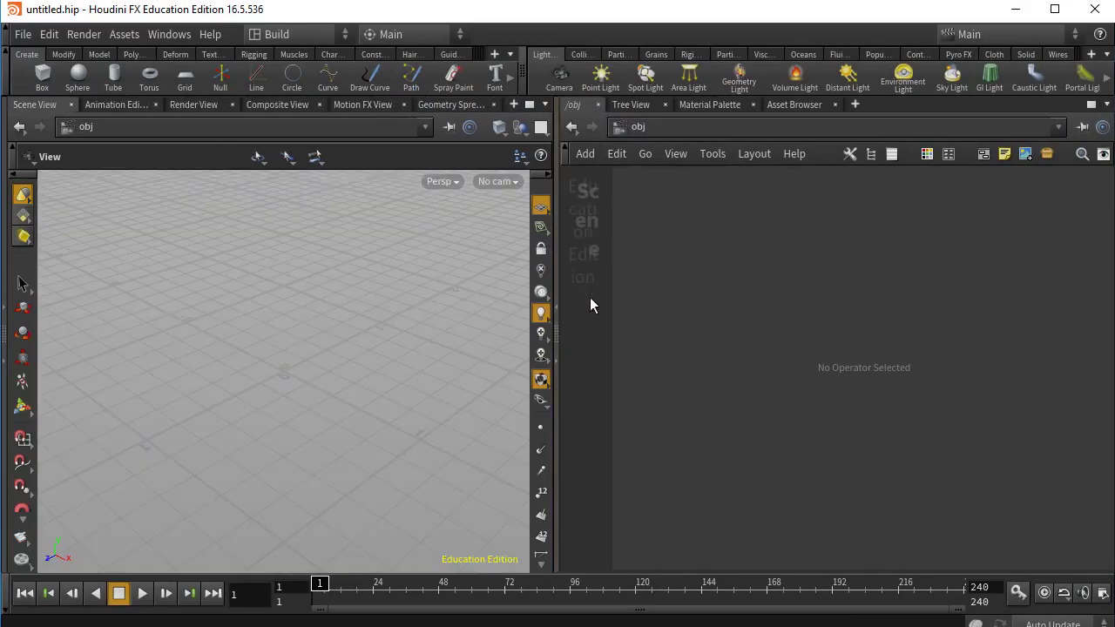
# - Open the scene file grain_wire_dance.hipnc from the wires folder on the network render space
pyautogui.click(21, 34)
pyautogui.click(44, 70)
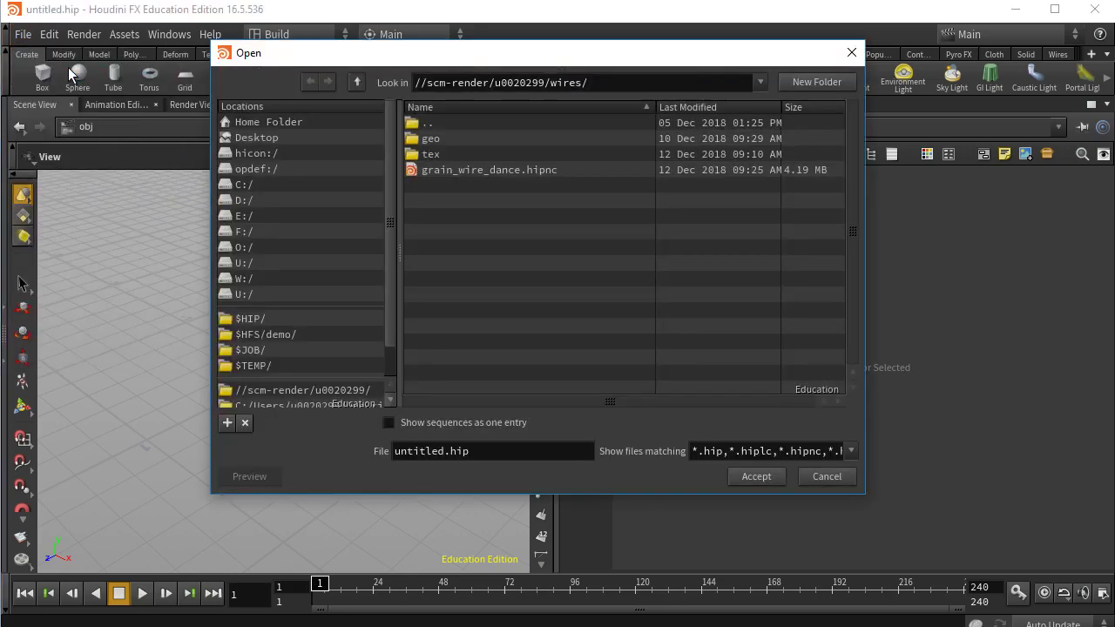
pyautogui.click(490, 170)
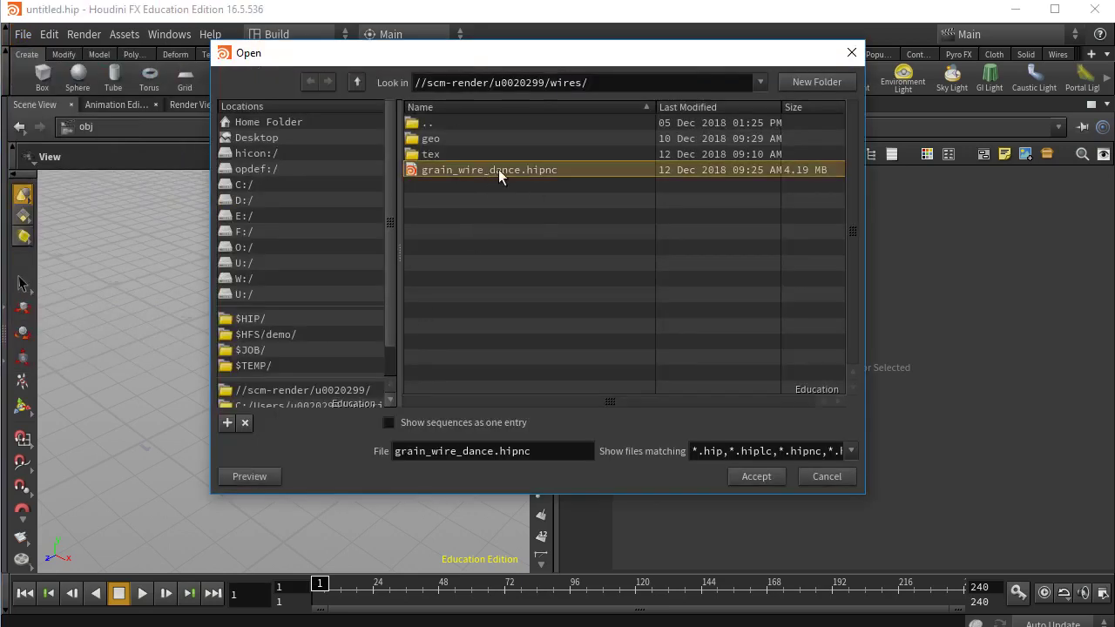
pyautogui.tripleClick(594, 84)
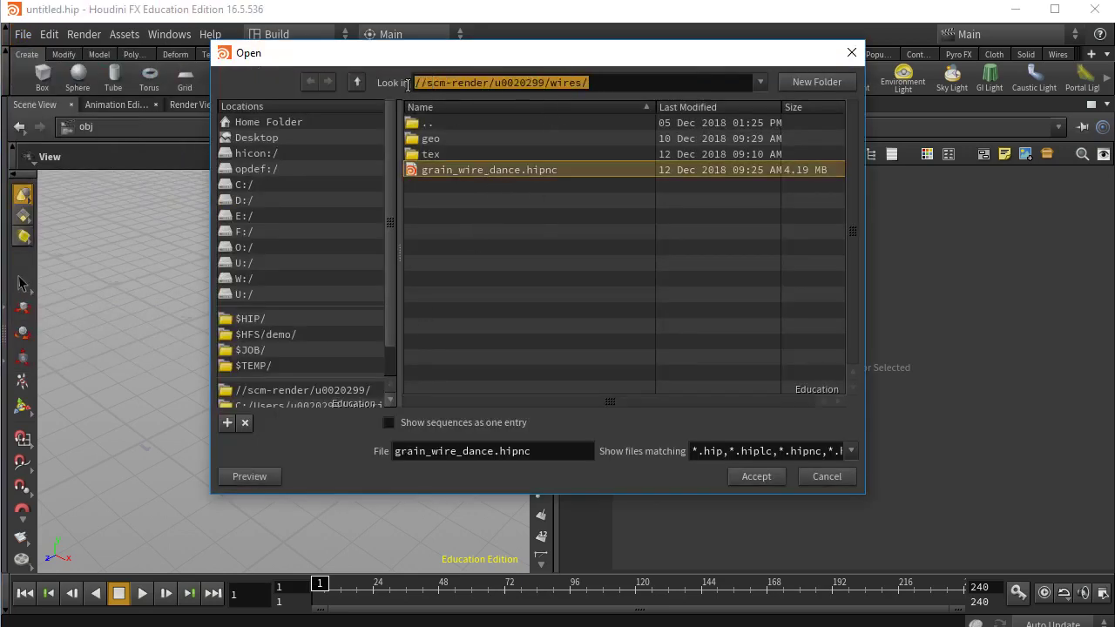
pyautogui.click(608, 82)
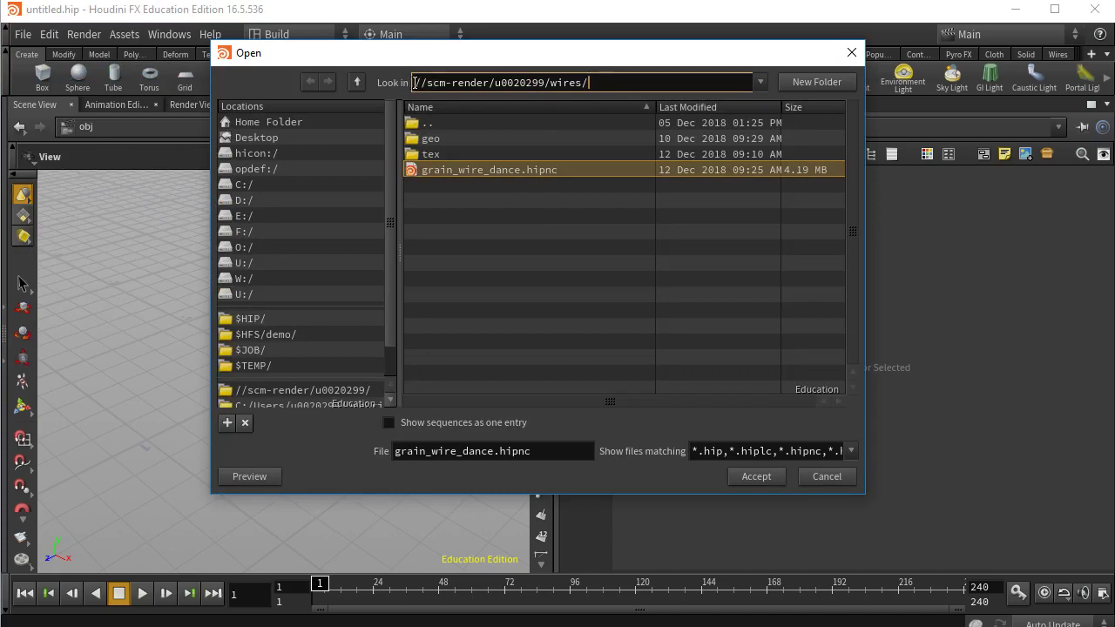
pyautogui.moveTo(414, 83); pyautogui.dragTo(627, 83)
pyautogui.click(628, 83)
pyautogui.click(747, 475)
pyautogui.click(776, 508)
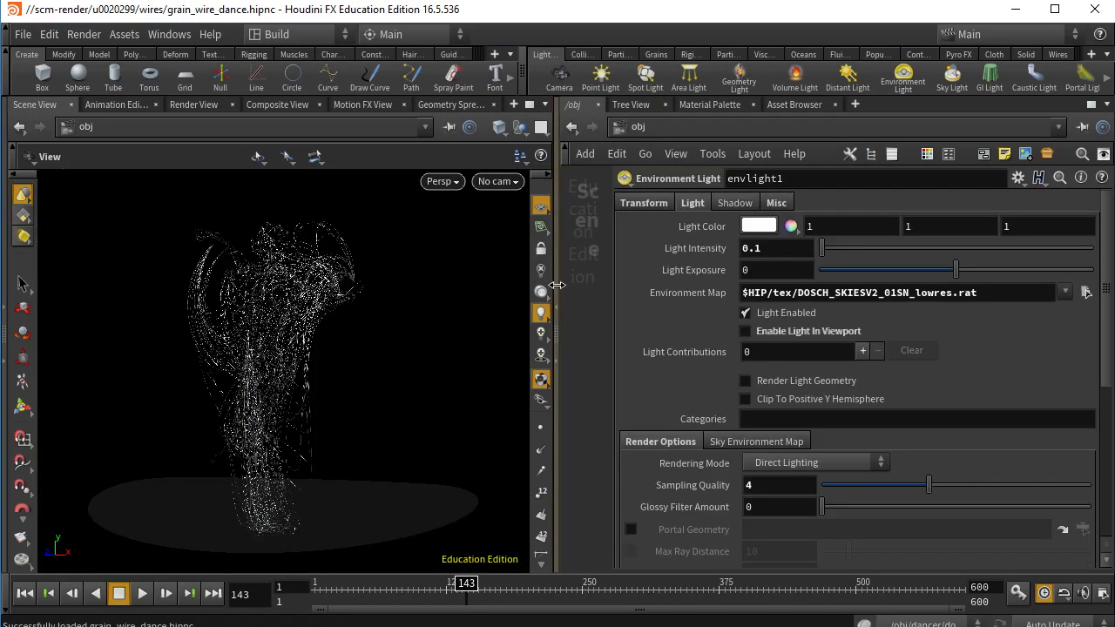
# - Enlarge the network editor between the scene view and the parameters, and bring all the scene's object nodes into view
pyautogui.moveTo(557, 285); pyautogui.dragTo(381, 280)
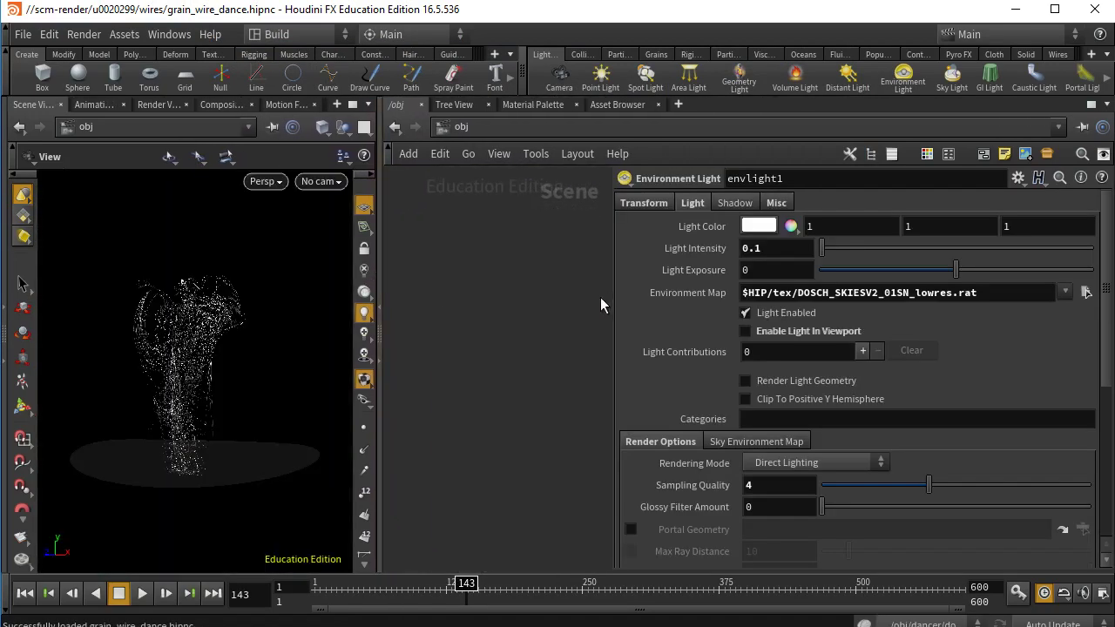
pyautogui.moveTo(615, 293); pyautogui.dragTo(707, 292)
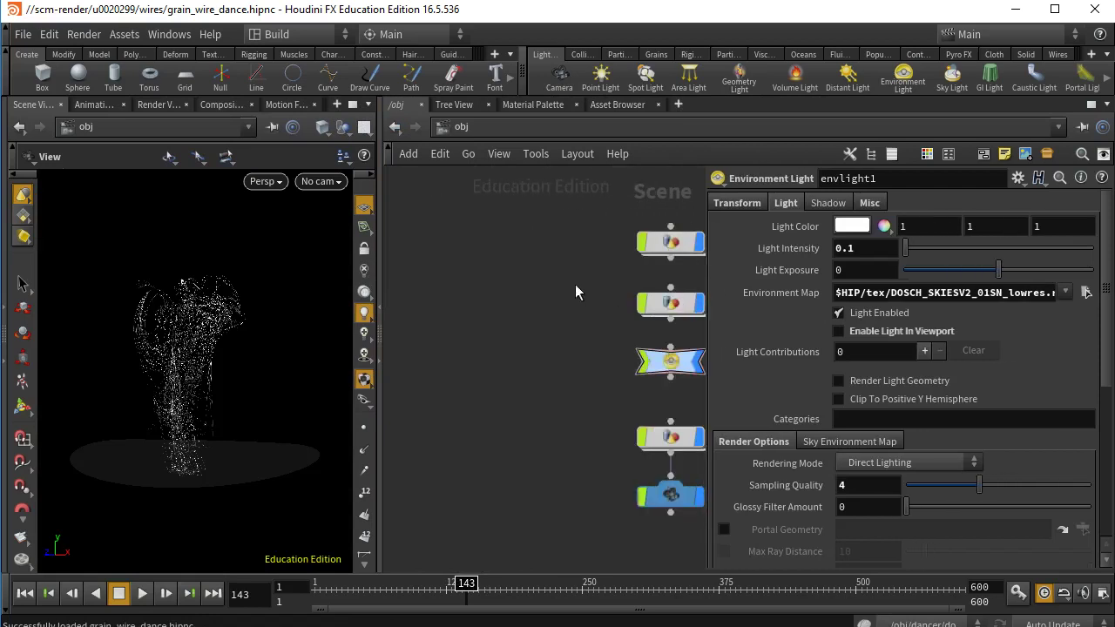
pyautogui.moveTo(573, 262); pyautogui.dragTo(430, 359, button='middle')
pyautogui.moveTo(619, 275); pyautogui.dragTo(472, 358)
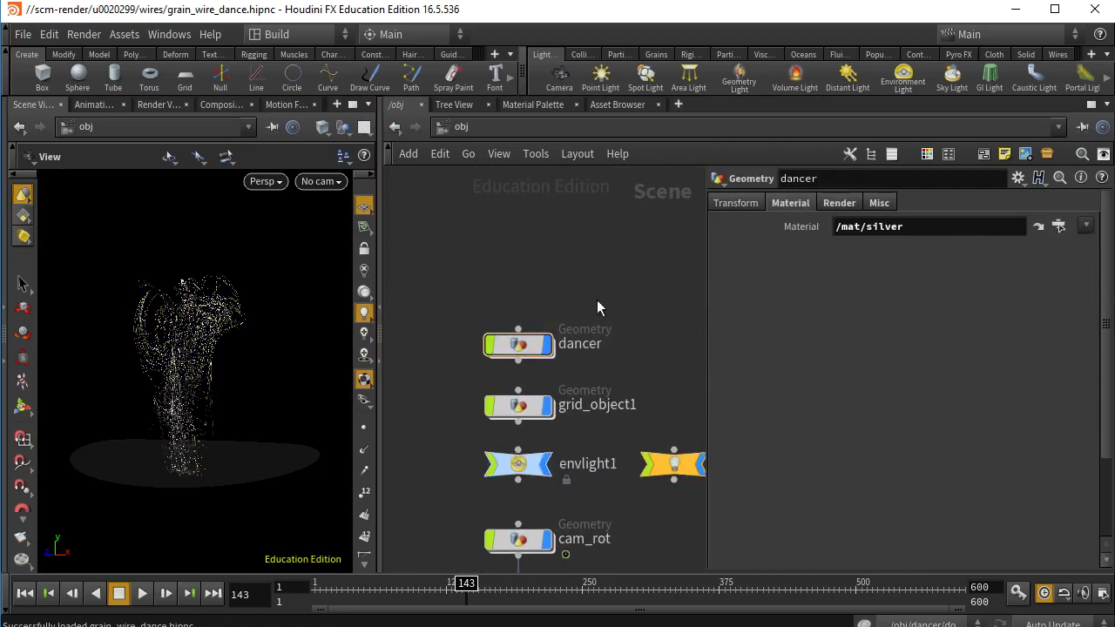
pyautogui.scroll(-2, 658, 369)
pyautogui.moveTo(660, 372); pyautogui.dragTo(598, 270, button='middle')
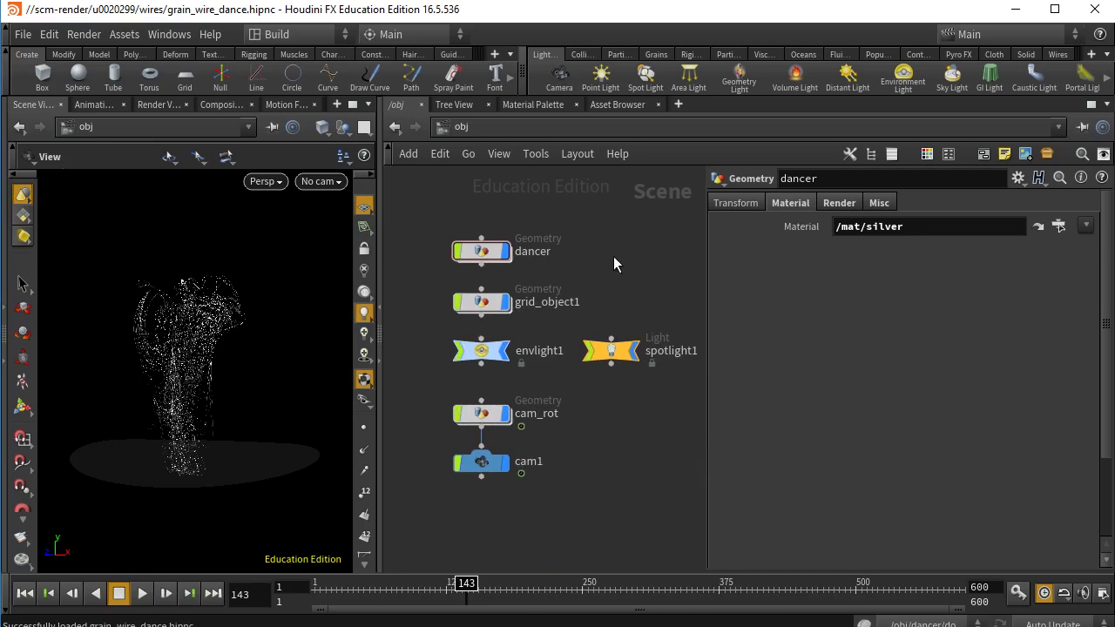
# - Examine the parameters of the scene's geometry objects, environment light, spotlight, camera and camera rotation node
pyautogui.moveTo(535, 212); pyautogui.dragTo(428, 318)
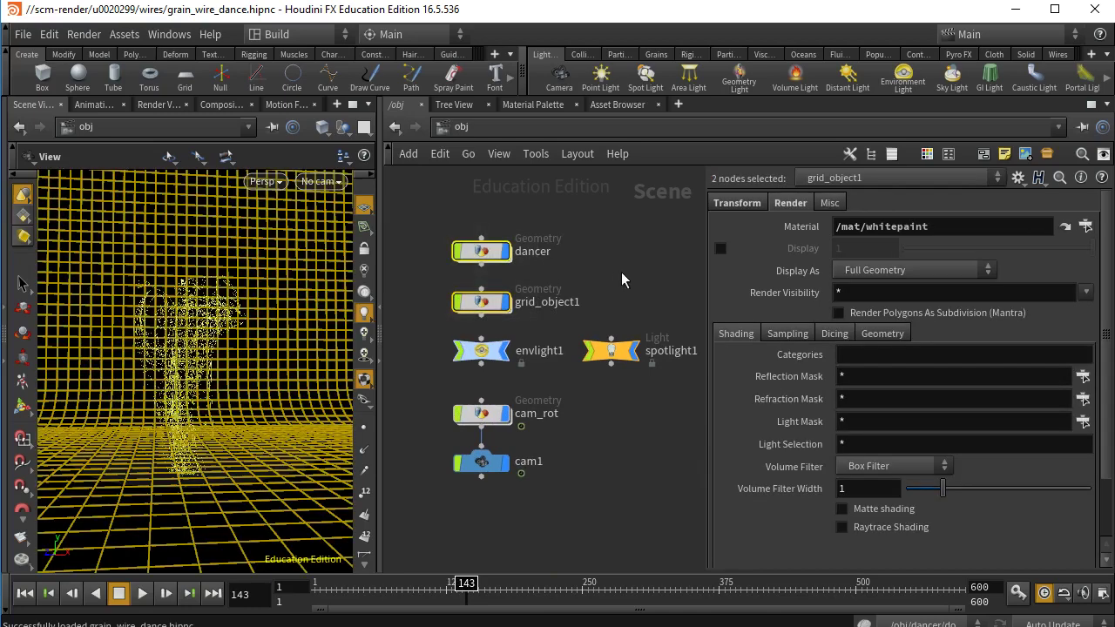
pyautogui.click(621, 272)
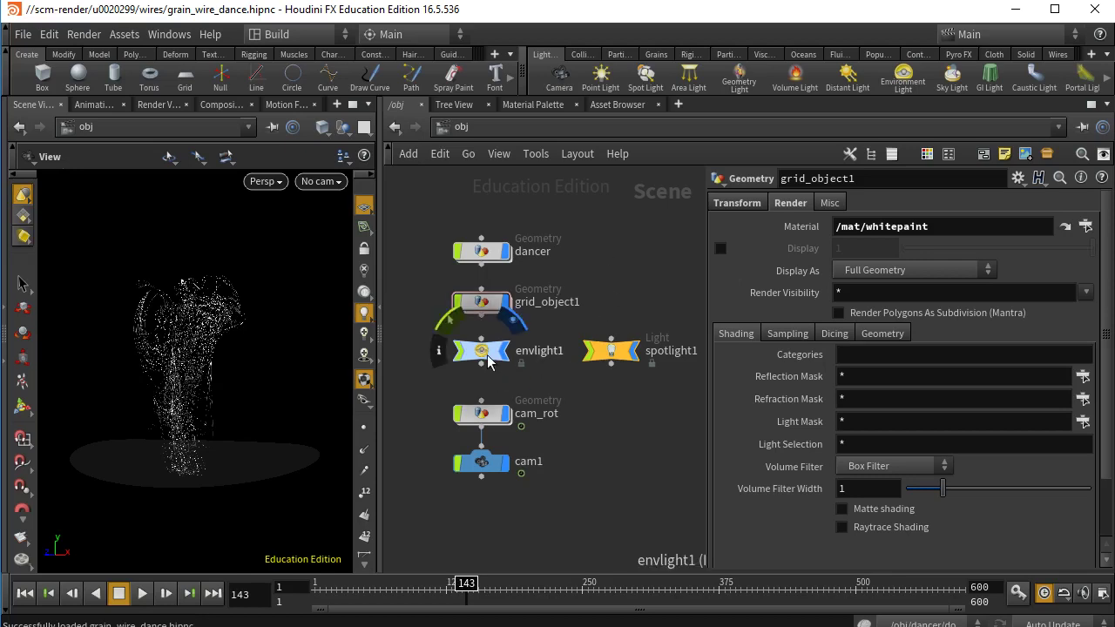
pyautogui.moveTo(413, 343); pyautogui.dragTo(543, 369)
pyautogui.click(614, 351)
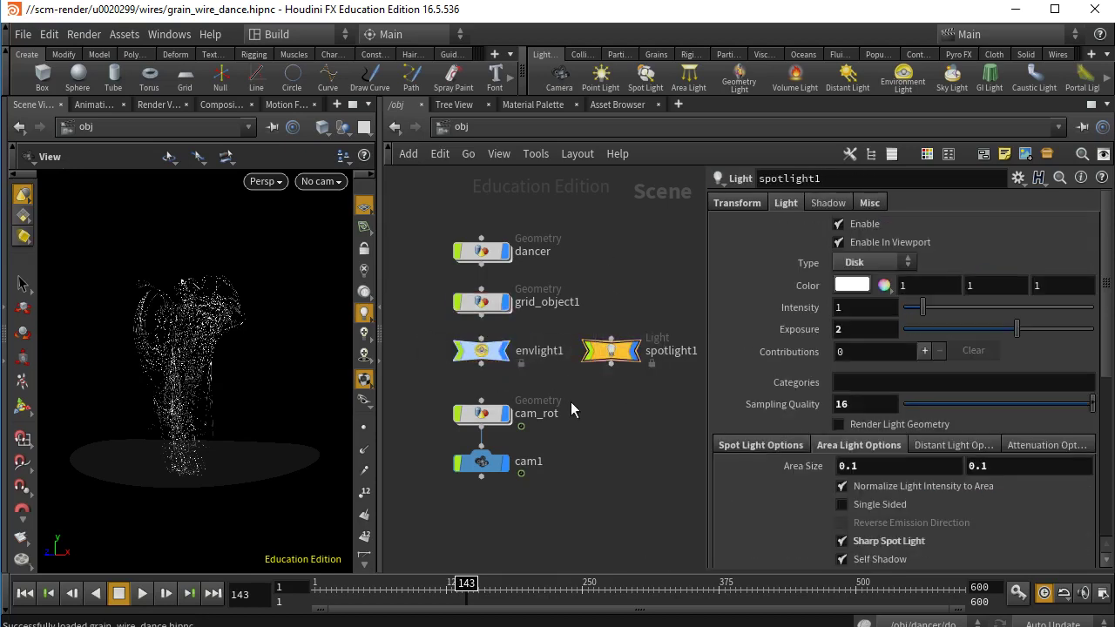
pyautogui.moveTo(563, 436); pyautogui.dragTo(445, 498)
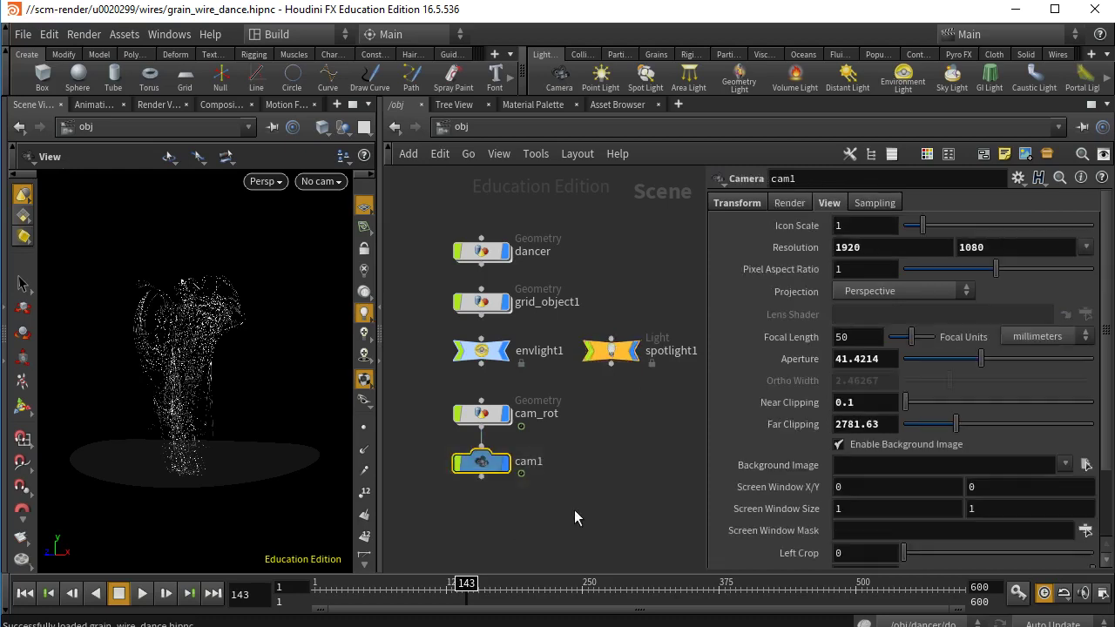
pyautogui.click(470, 420)
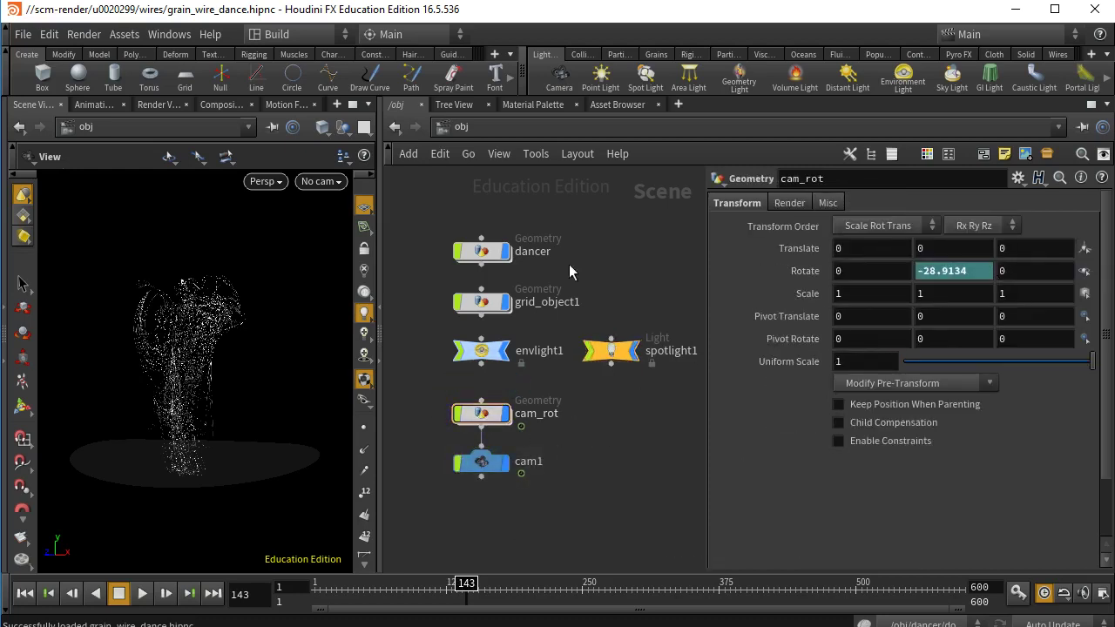
pyautogui.moveTo(579, 230); pyautogui.dragTo(588, 261, button='middle')
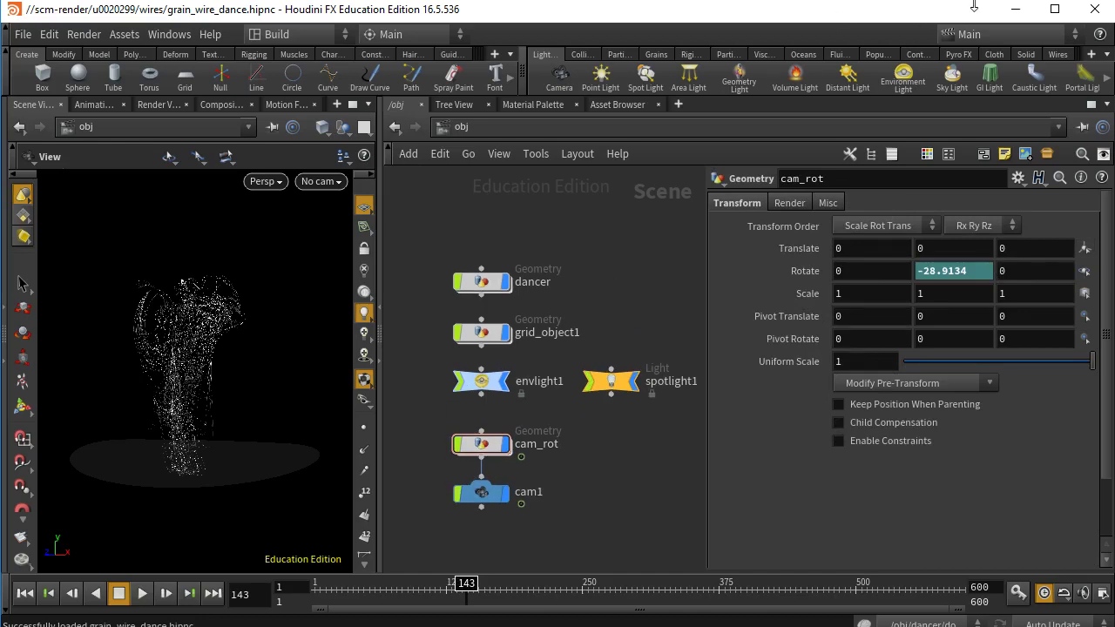
pyautogui.click(1015, 8)
# - Enter the dancer object's geometry network and display the parameters of the cache_geo file cache node
pyautogui.doubleClick(482, 282)
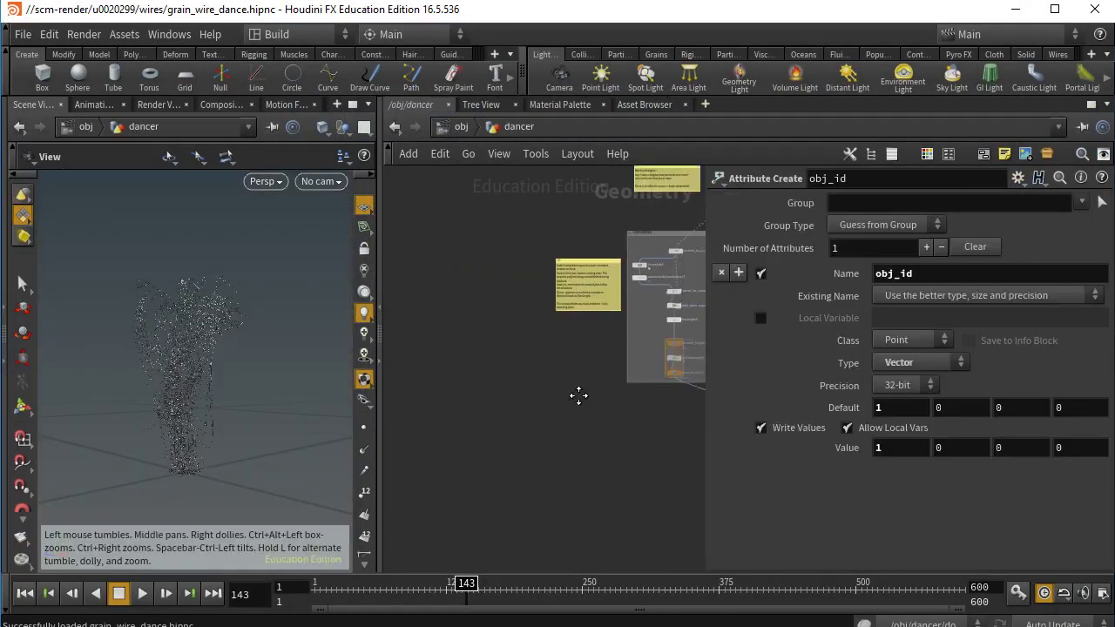
pyautogui.moveTo(675, 391); pyautogui.dragTo(603, 296, button='middle')
pyautogui.scroll(8, 566, 332)
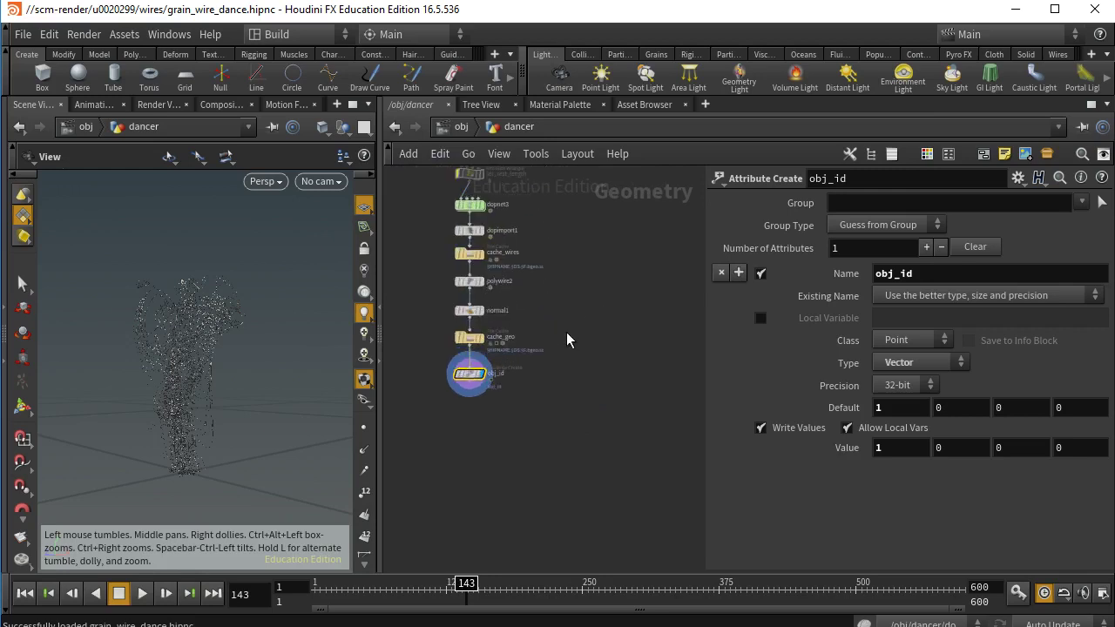
pyautogui.moveTo(493, 312); pyautogui.dragTo(585, 310, button='middle')
pyautogui.click(516, 354)
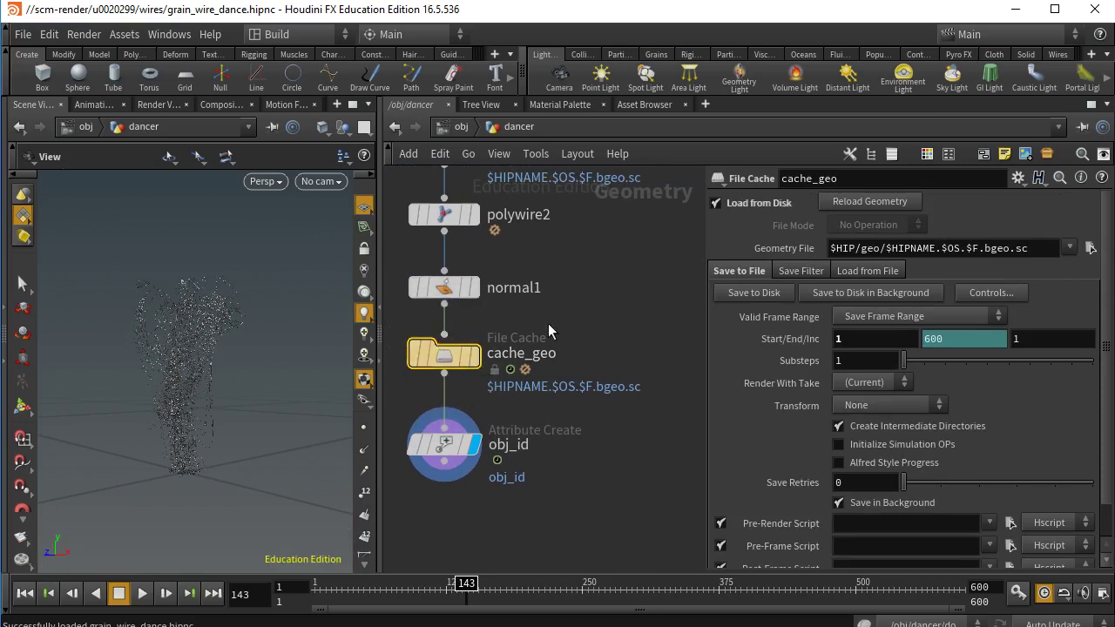
# - Widen the parameter area and examine each part of the cache_geo node's Geometry File path
pyautogui.moveTo(572, 311); pyautogui.dragTo(602, 321, button='middle')
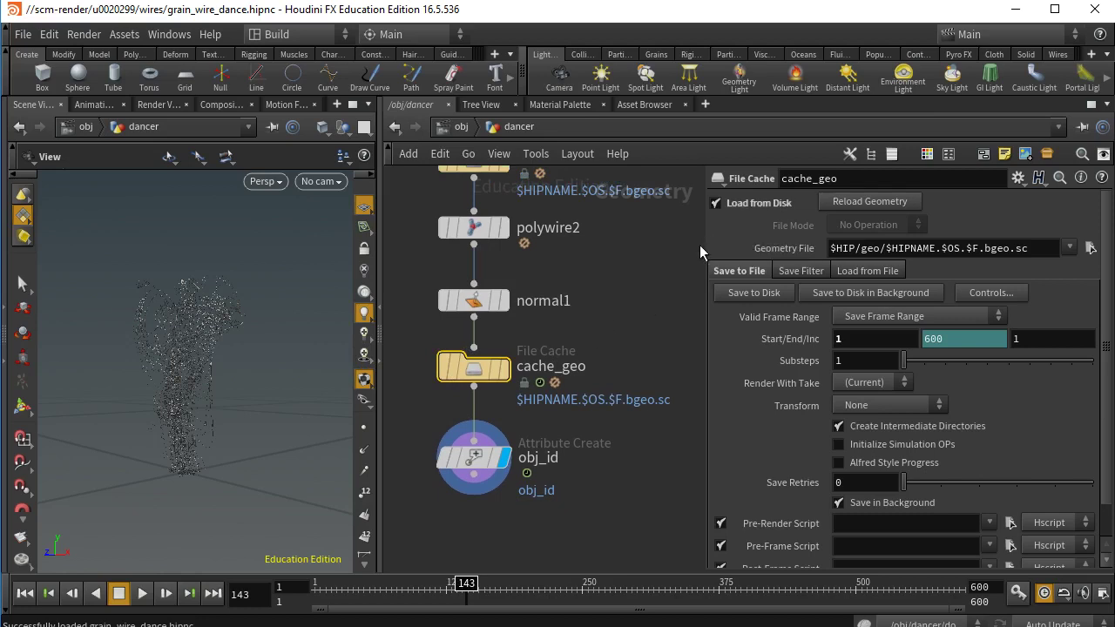
pyautogui.moveTo(702, 245); pyautogui.dragTo(571, 245)
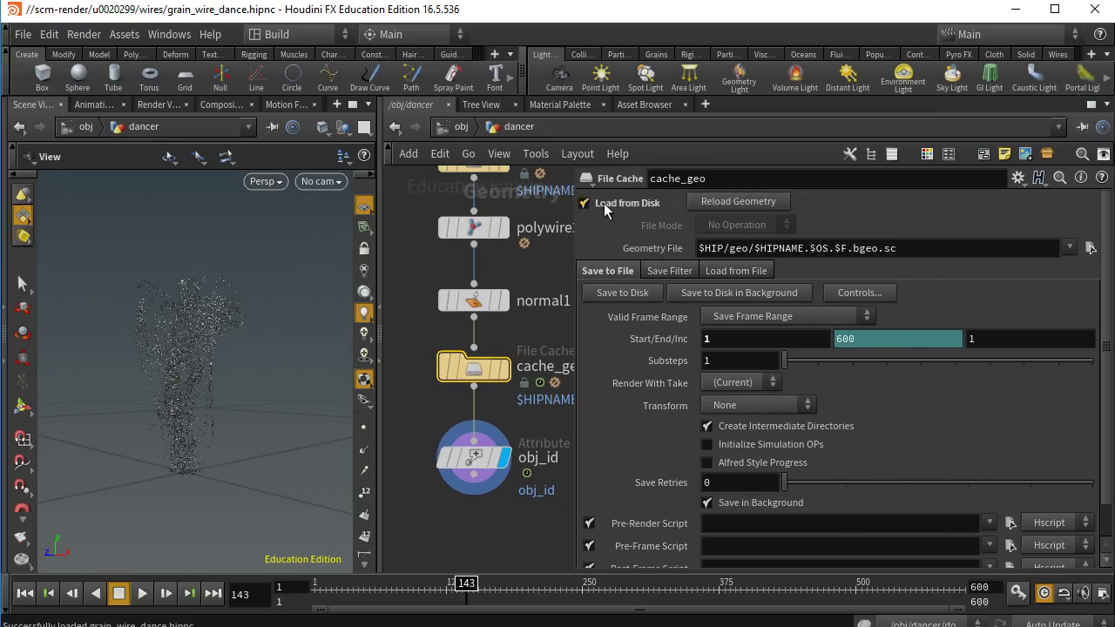
pyautogui.moveTo(503, 330)
pyautogui.moveTo(553, 331); pyautogui.dragTo(527, 331, button='middle')
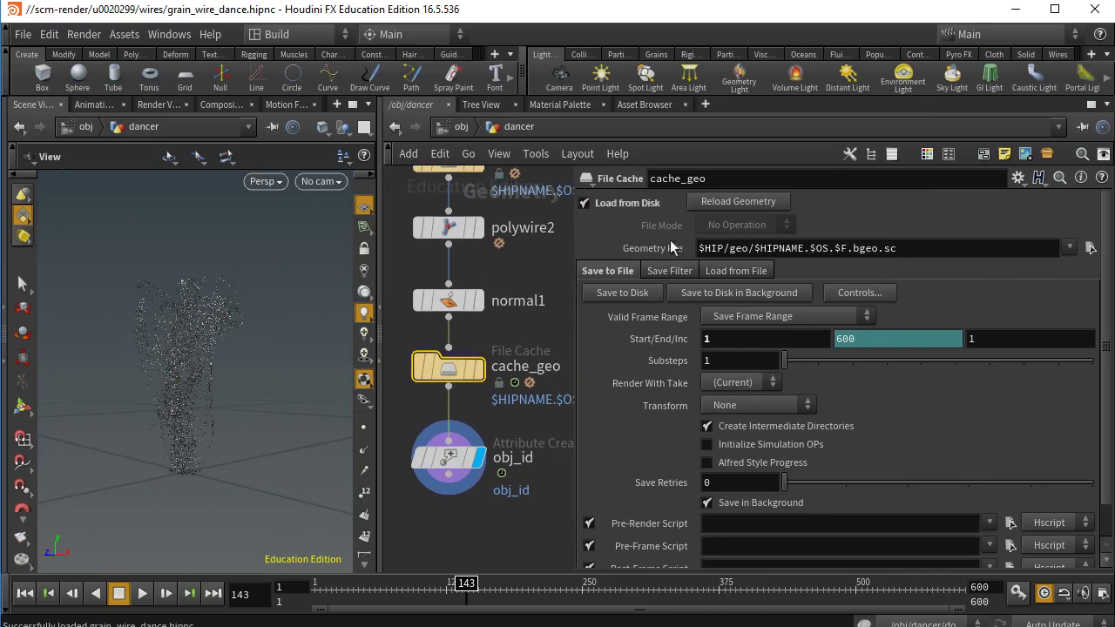
pyautogui.doubleClick(722, 249)
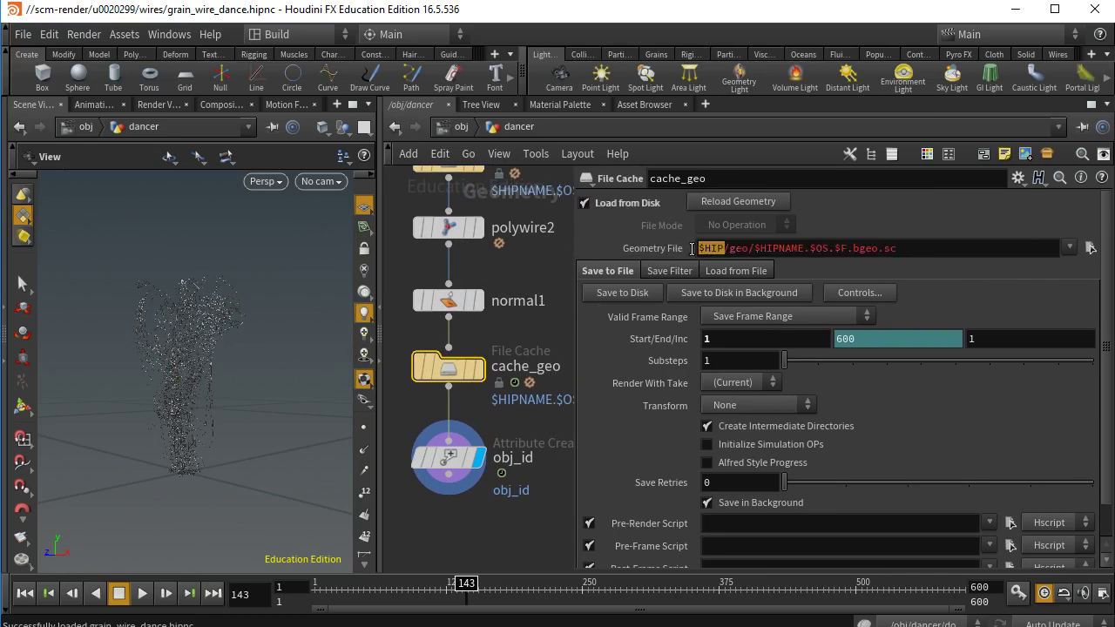
pyautogui.doubleClick(740, 248)
pyautogui.moveTo(761, 250); pyautogui.dragTo(916, 249)
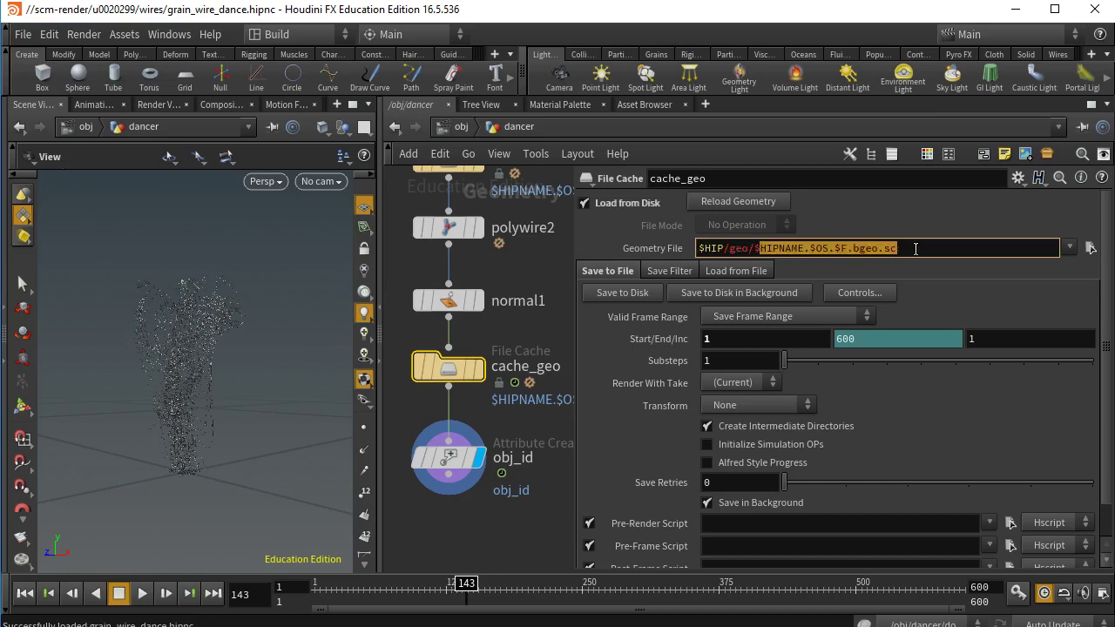
pyautogui.click(896, 248)
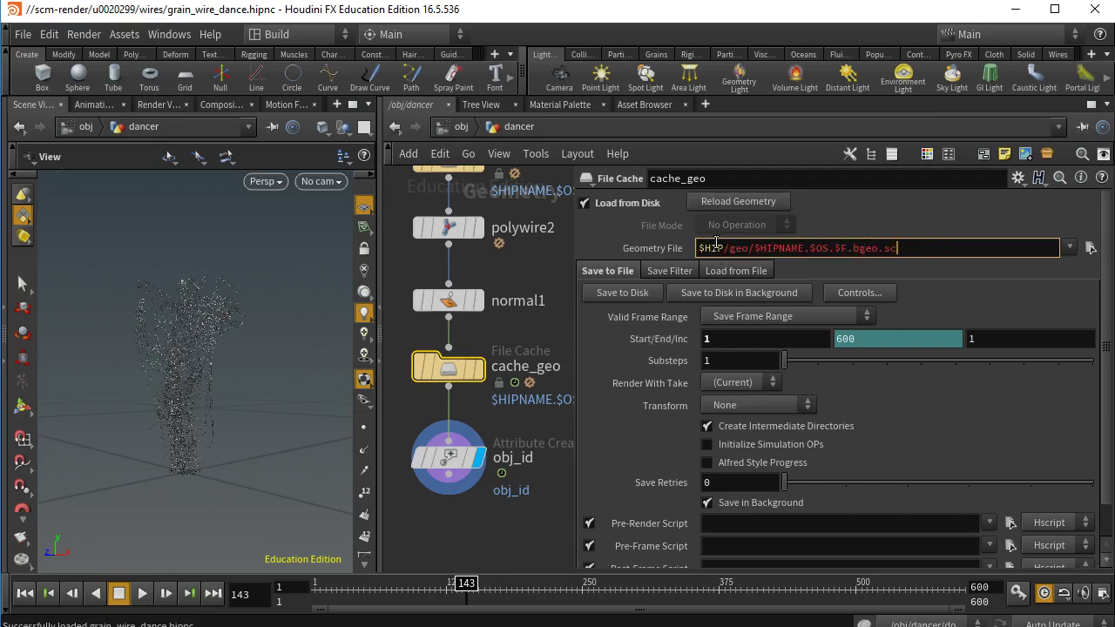
# - Expand the cache_geo node's Geometry File path to its full location, examine the project root and geo folder parts, and restore the variable form
pyautogui.moveTo(730, 248); pyautogui.dragTo(697, 249)
pyautogui.click(555, 274)
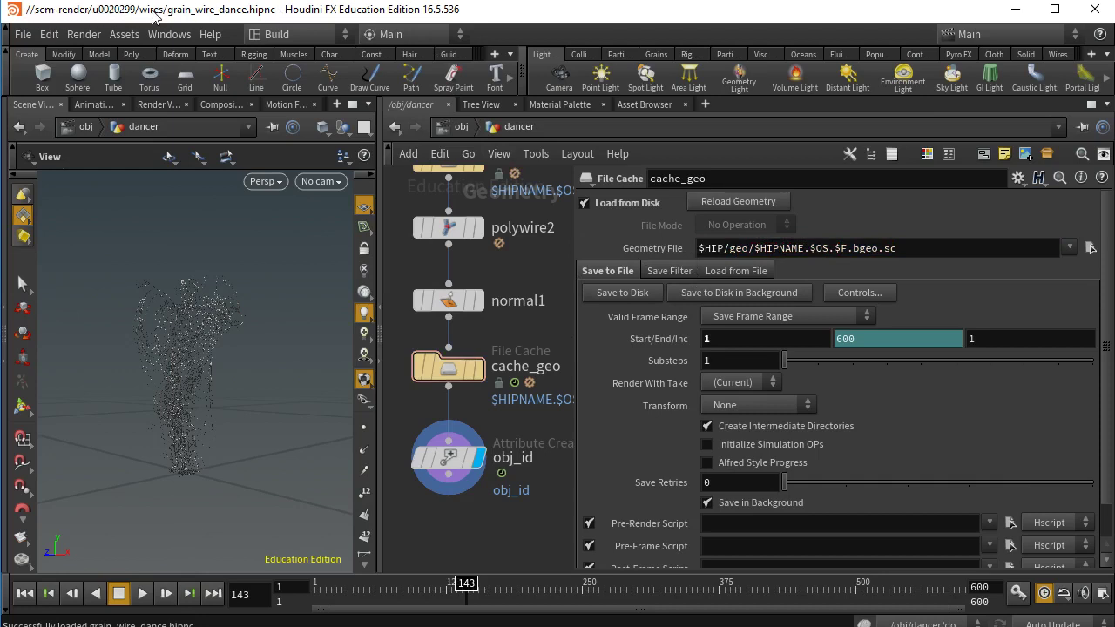
pyautogui.click(662, 251)
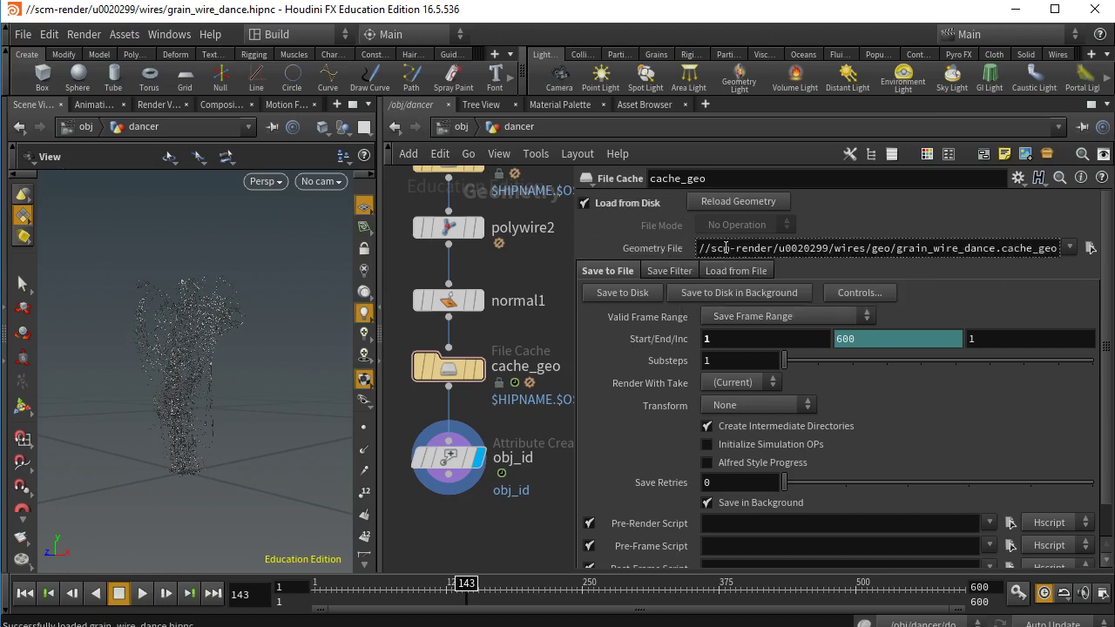
pyautogui.moveTo(867, 248); pyautogui.dragTo(700, 248)
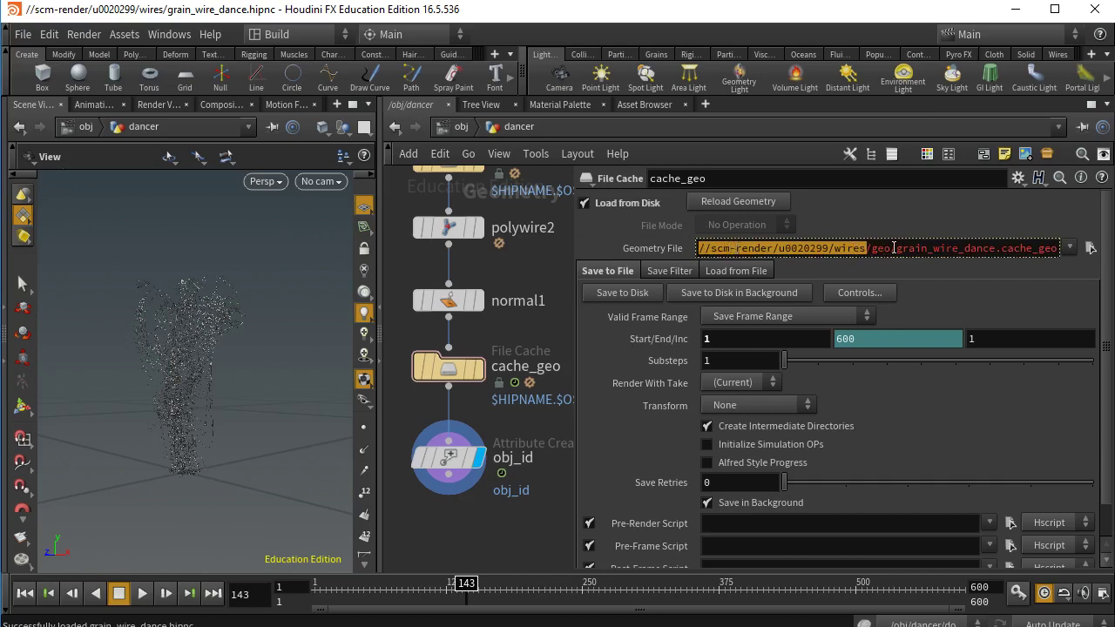
pyautogui.moveTo(892, 248); pyautogui.dragTo(873, 248)
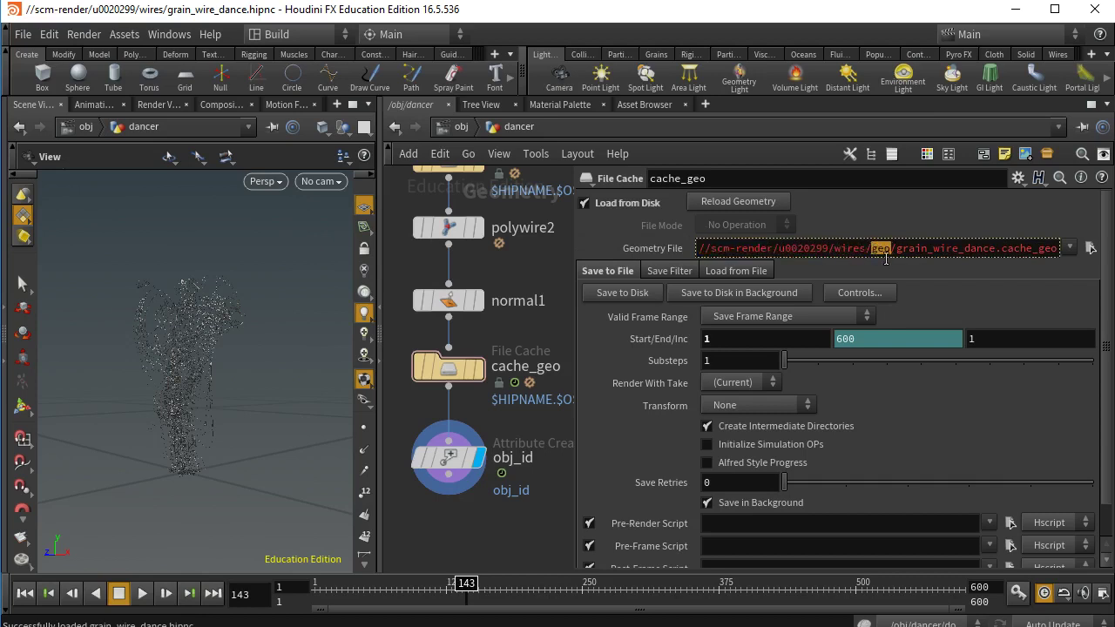
pyautogui.keyDown('ctrl'); pyautogui.middleClick(649, 249); pyautogui.keyUp('ctrl')
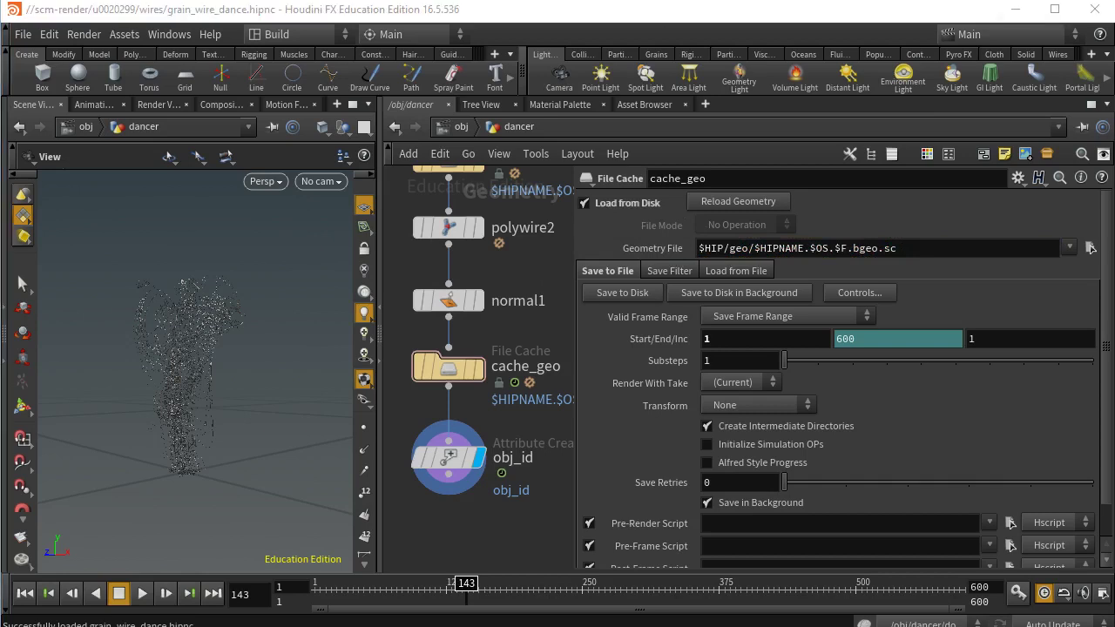
# - Switch to File Explorer, inspect the cached frame files in the wires project's geo folder, and return to Houdini
pyautogui.hotkey('alt', 'Tab')
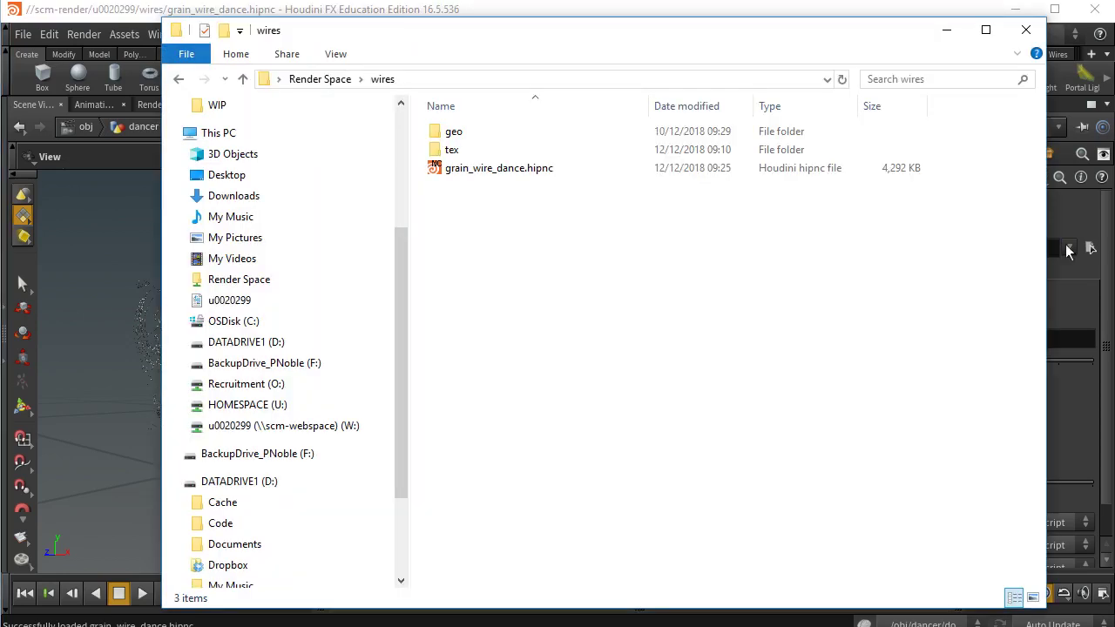
pyautogui.doubleClick(486, 138)
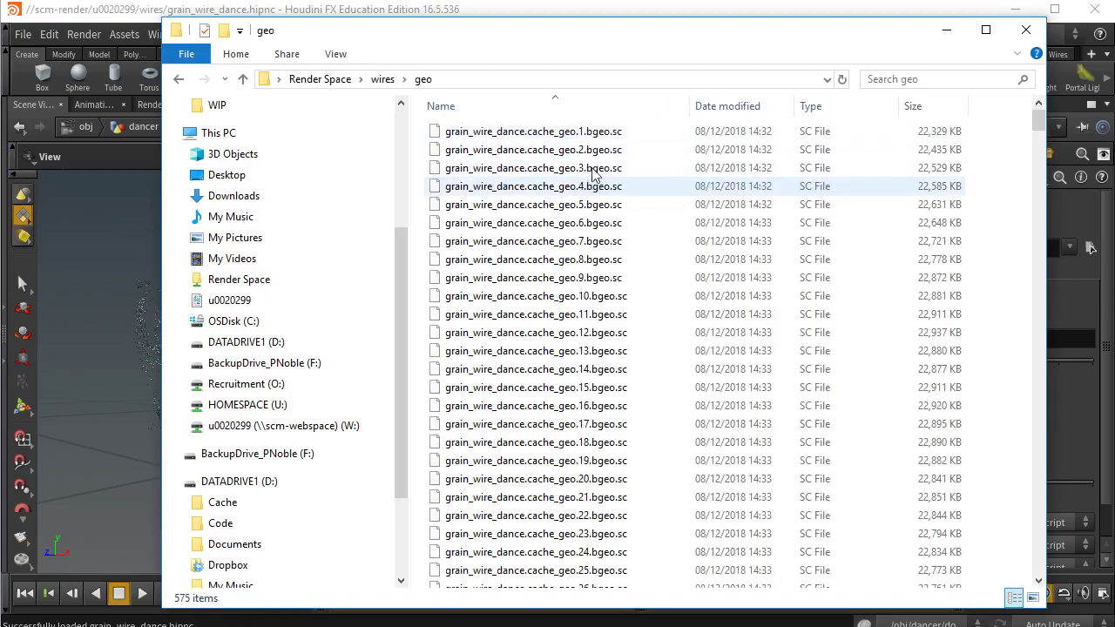
pyautogui.click(557, 149)
pyautogui.moveTo(1038, 122); pyautogui.dragTo(1026, 76)
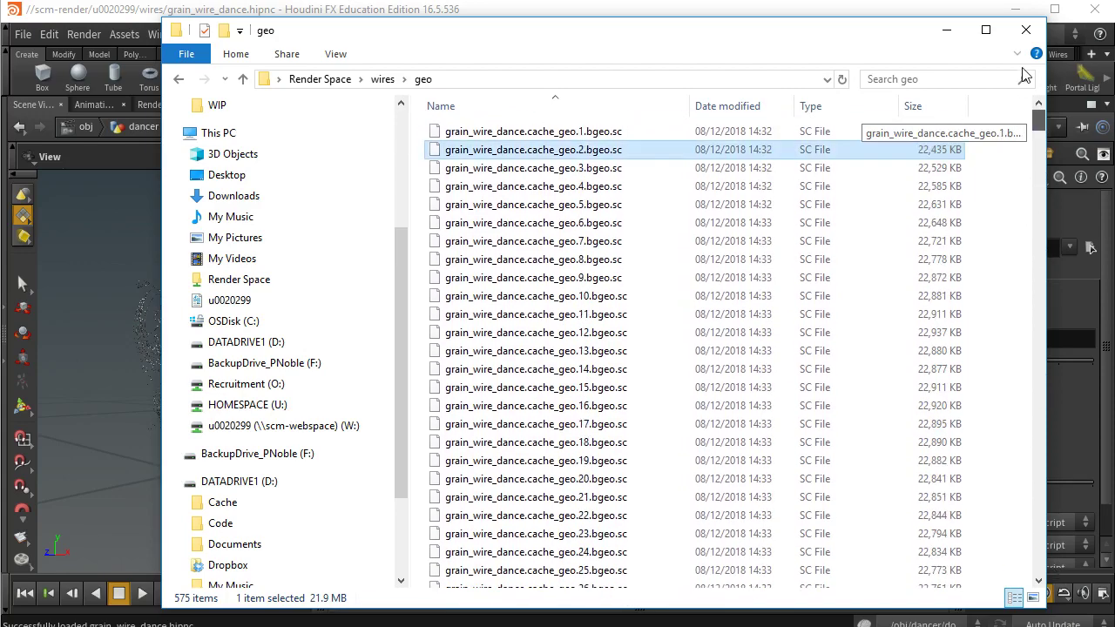
pyautogui.click(947, 30)
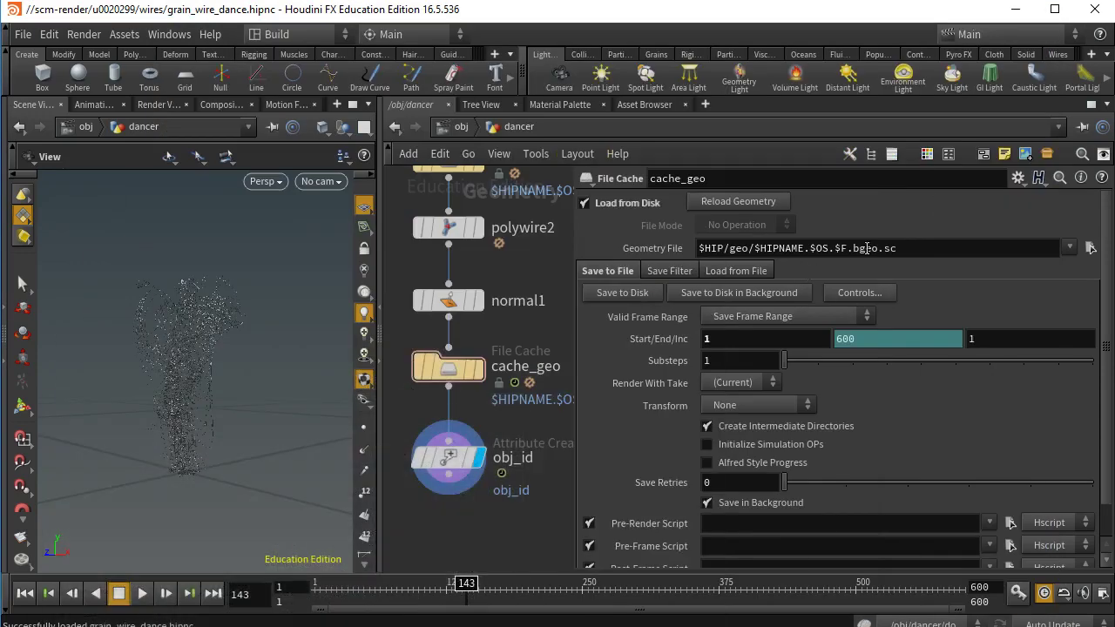
# - Examine the $HIPNAME, $OS, $F and bgeo.sc parts of the Geometry File path
pyautogui.moveTo(754, 248); pyautogui.dragTo(814, 249)
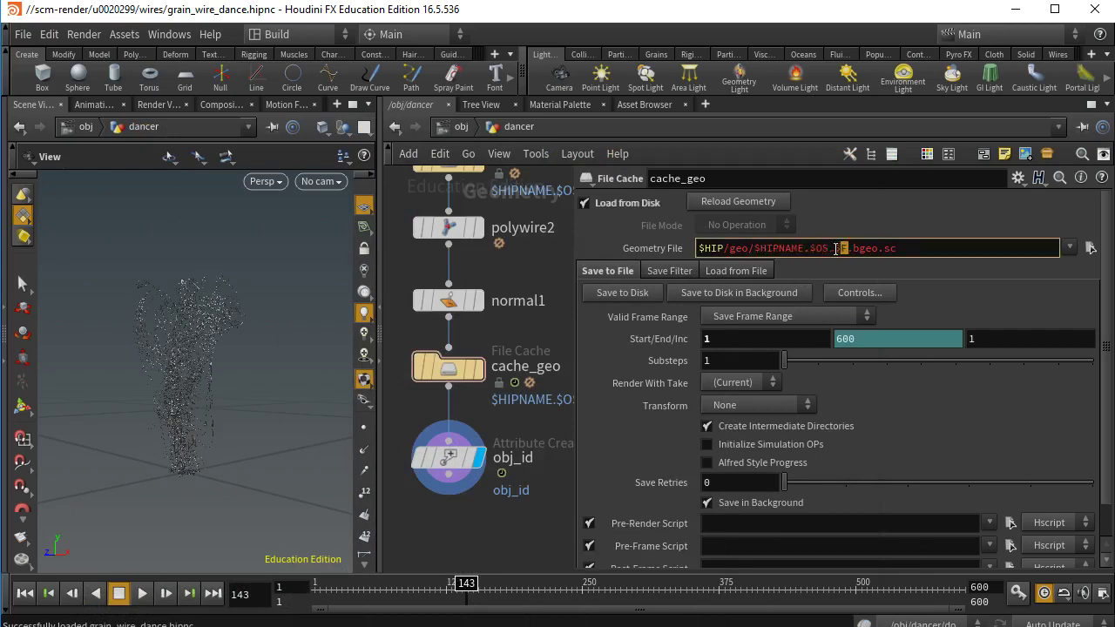
pyautogui.click(949, 248)
pyautogui.moveTo(471, 375)
pyautogui.write('F')
pyautogui.moveTo(859, 249)
pyautogui.mouseDown()
pyautogui.moveTo(936, 248)
pyautogui.moveTo(854, 250)
pyautogui.mouseUp()
pyautogui.click(921, 244)
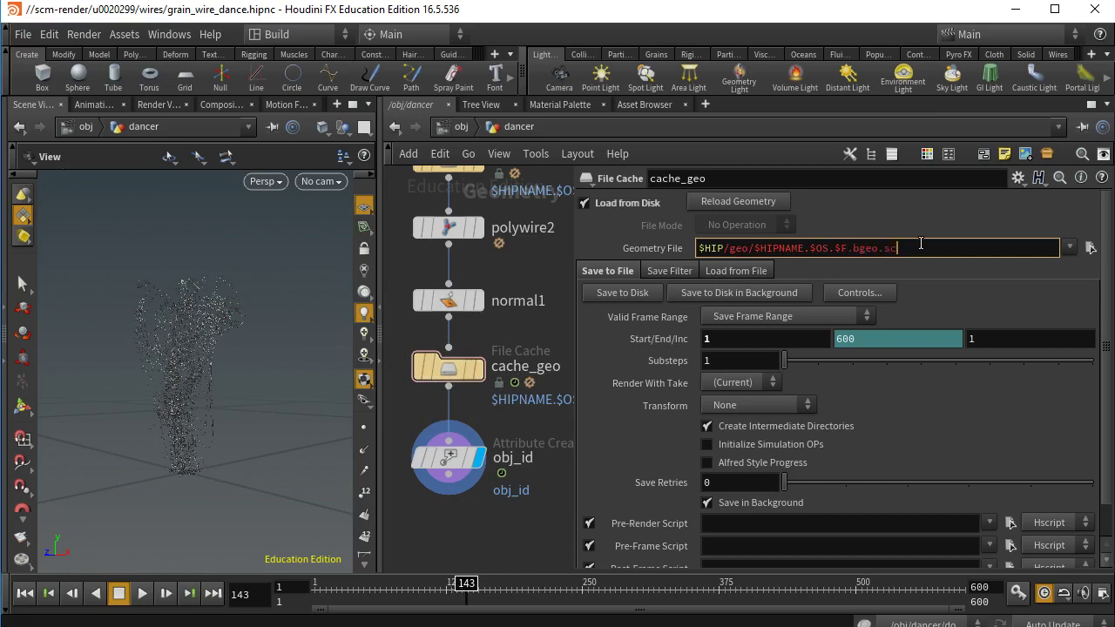
# - Expand the Geometry File path again and examine the scene name, node name, frame number and extension in the resolved file name
pyautogui.click(659, 248)
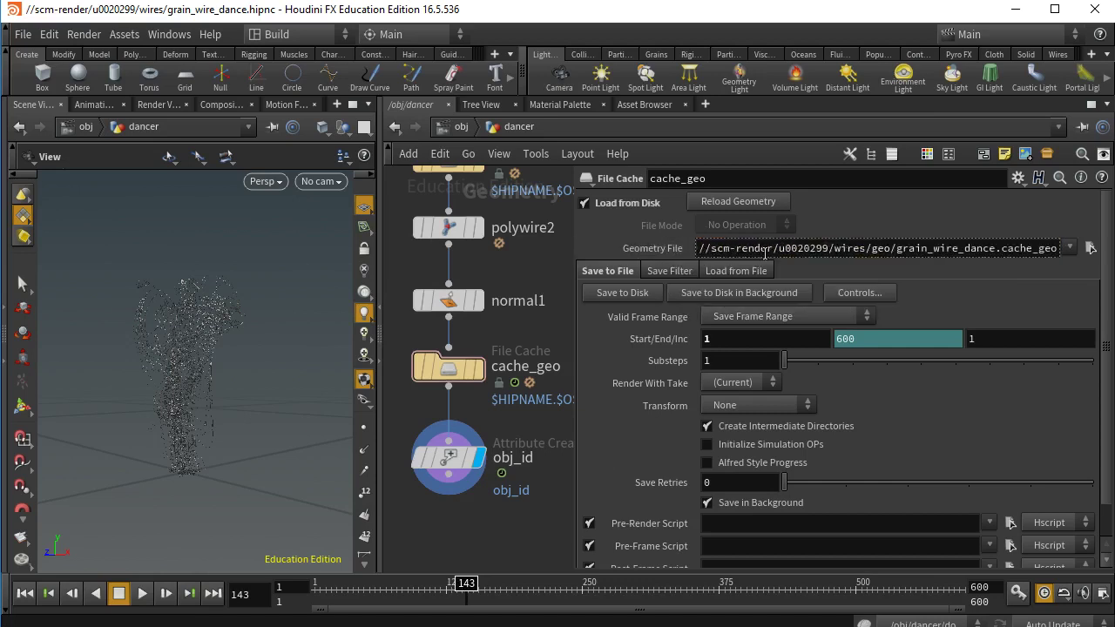
pyautogui.moveTo(914, 247); pyautogui.dragTo(1089, 255)
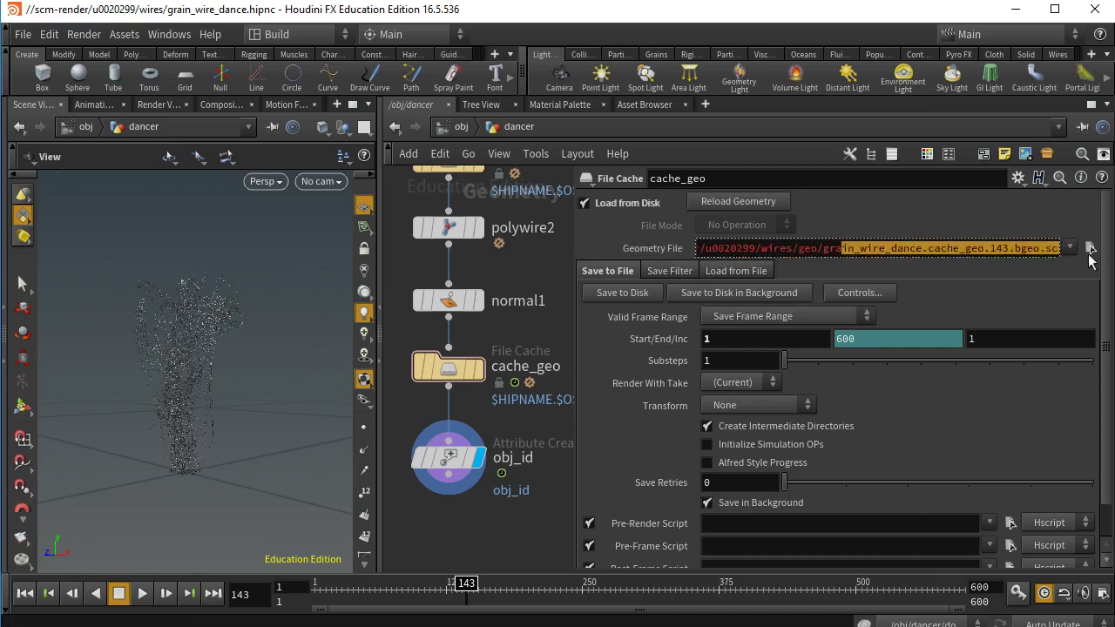
pyautogui.click(927, 249)
pyautogui.moveTo(823, 248); pyautogui.dragTo(986, 249)
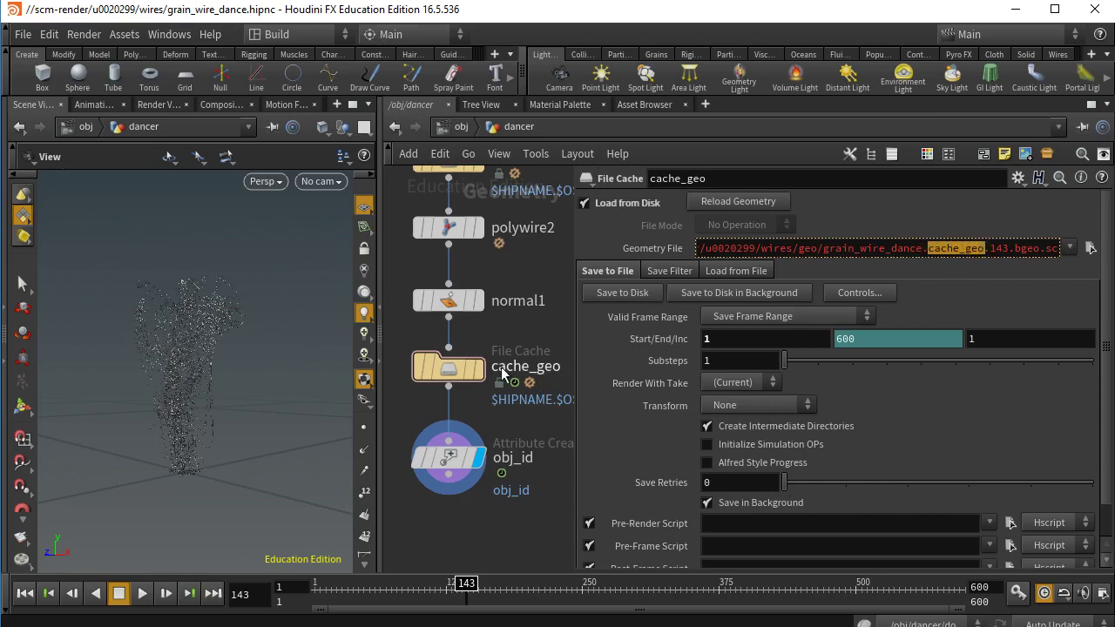
pyautogui.moveTo(989, 248); pyautogui.dragTo(1009, 248)
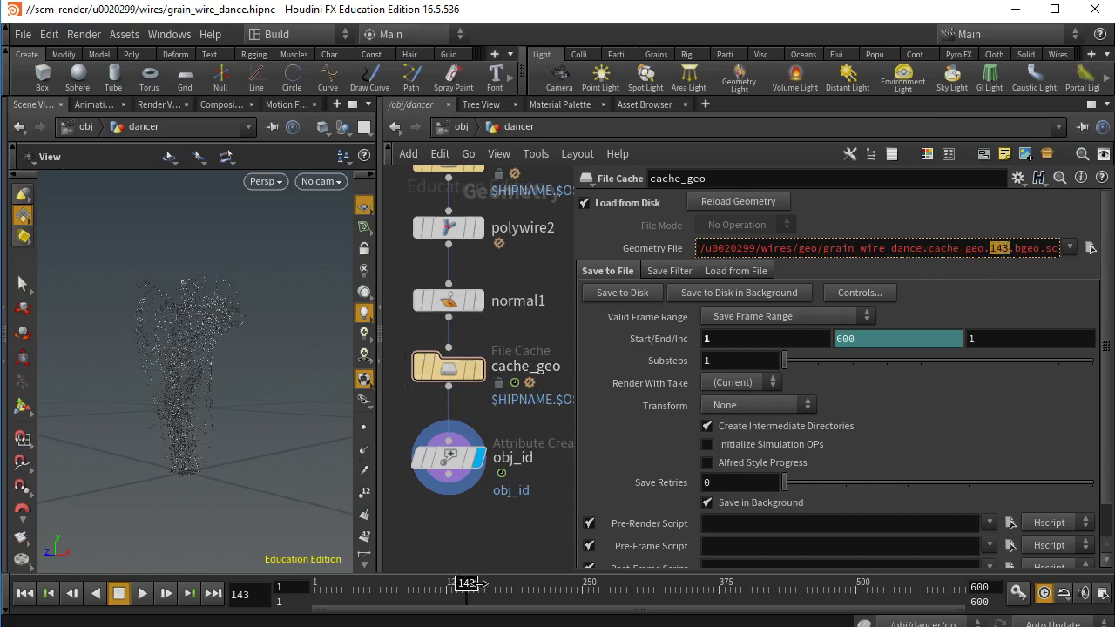
pyautogui.click(1018, 250)
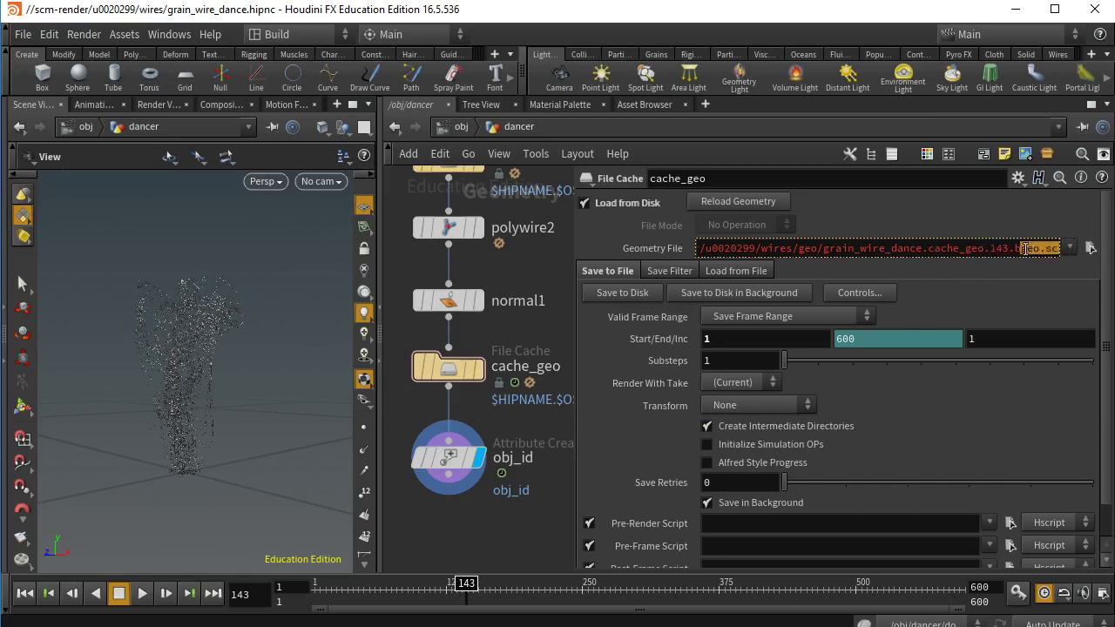
pyautogui.click(668, 250)
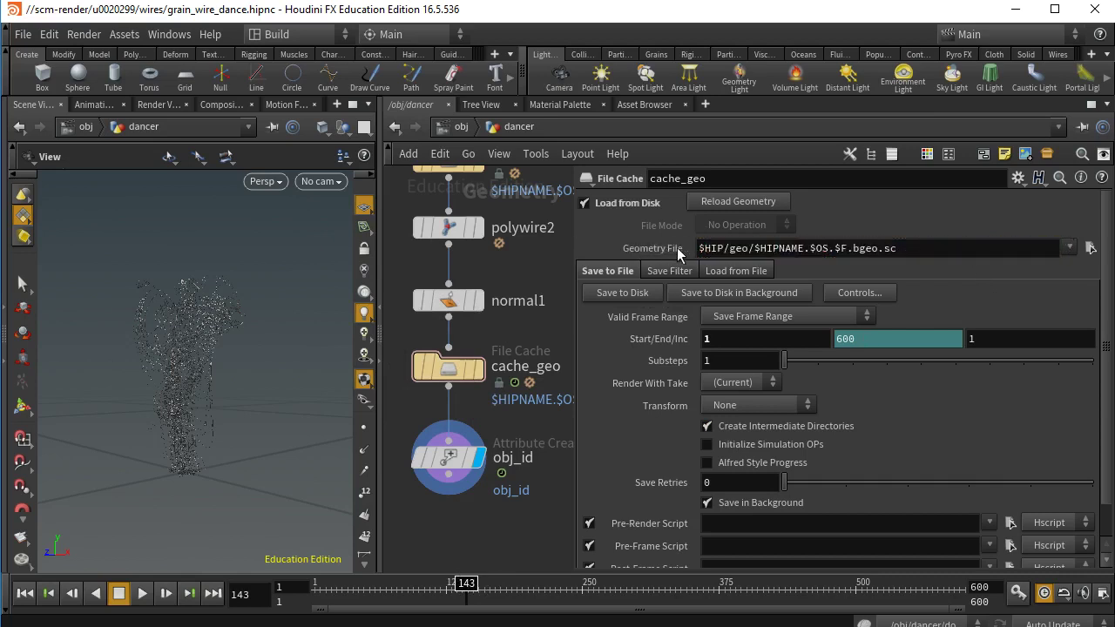
# - Narrow the parameter area to reveal more of the node network, and check the server root in cache_geo's expanded path
pyautogui.moveTo(574, 261); pyautogui.dragTo(755, 255)
pyautogui.moveTo(610, 260); pyautogui.dragTo(663, 267, button='middle')
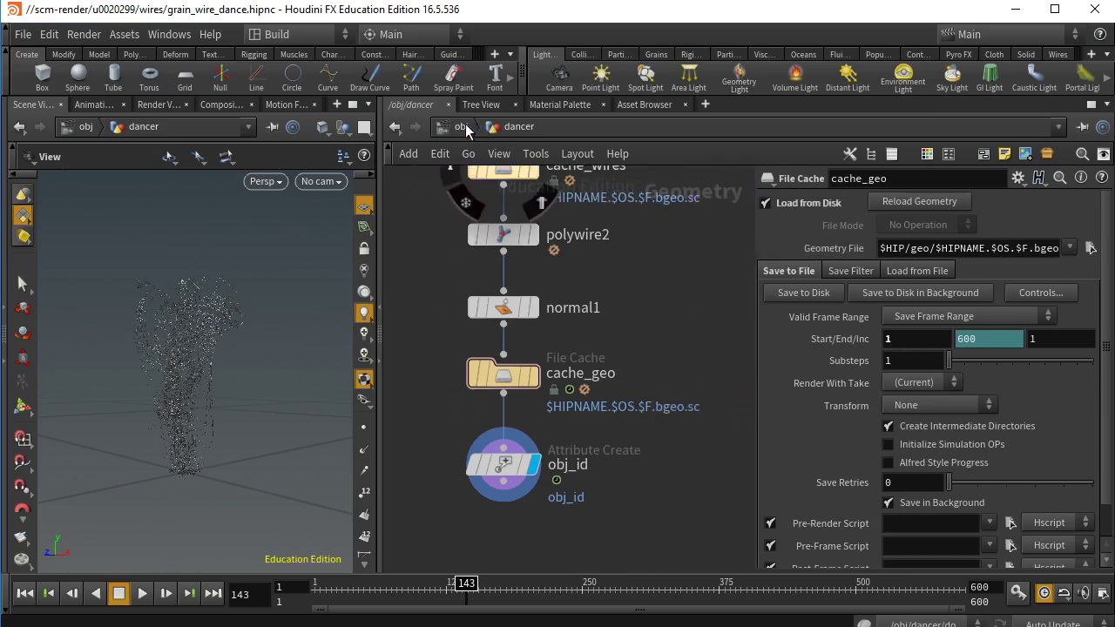
pyautogui.click(846, 250)
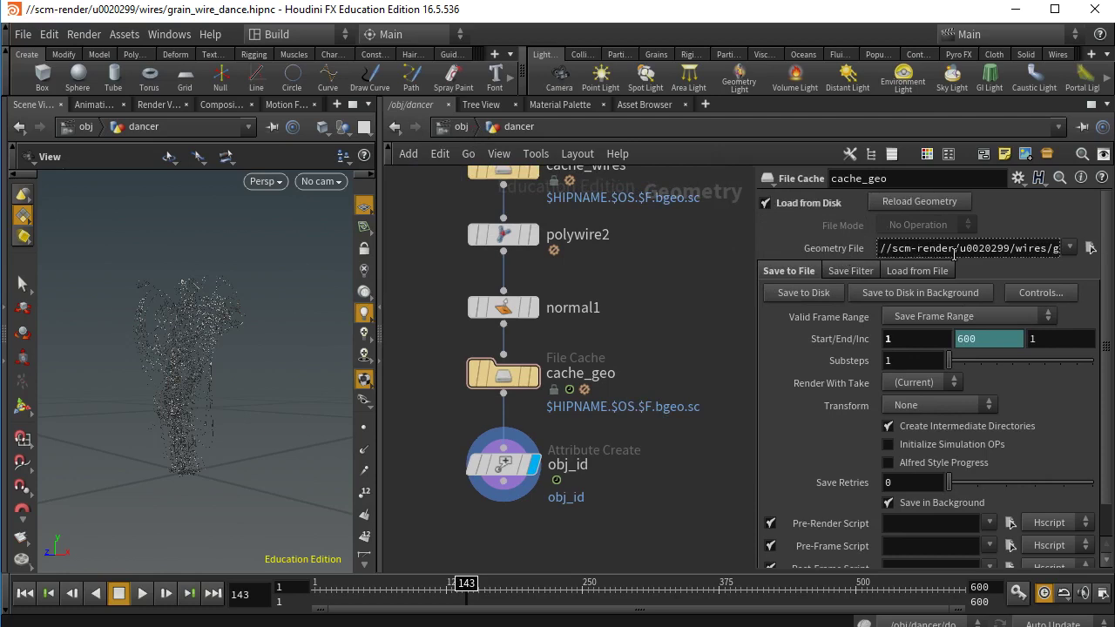
pyautogui.moveTo(953, 250); pyautogui.dragTo(882, 248)
pyautogui.click(951, 249)
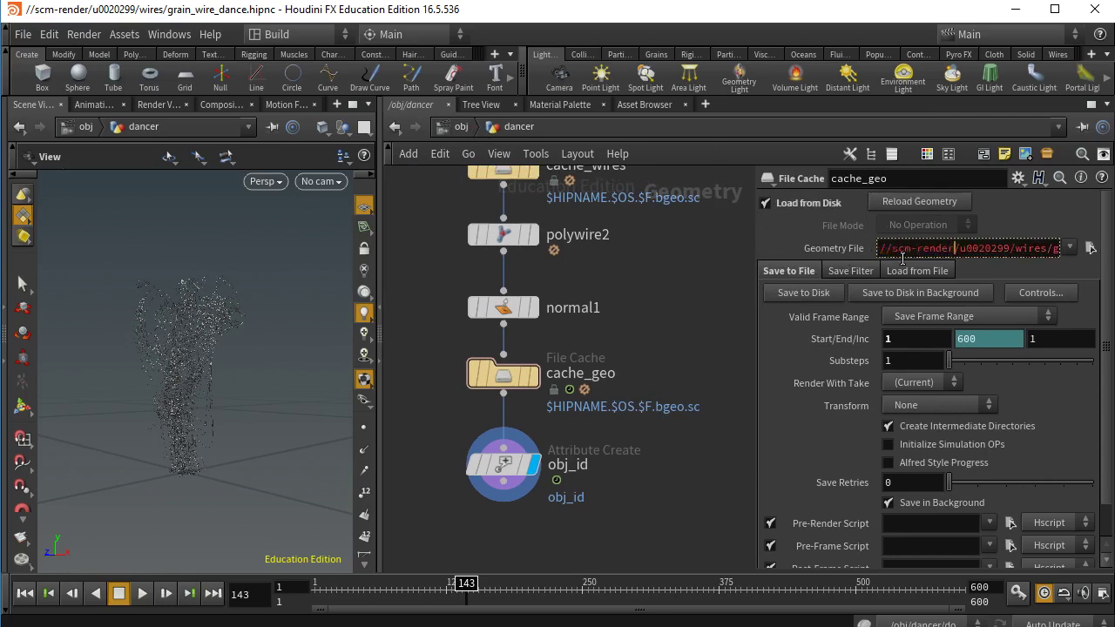
pyautogui.click(850, 251)
pyautogui.click(849, 249)
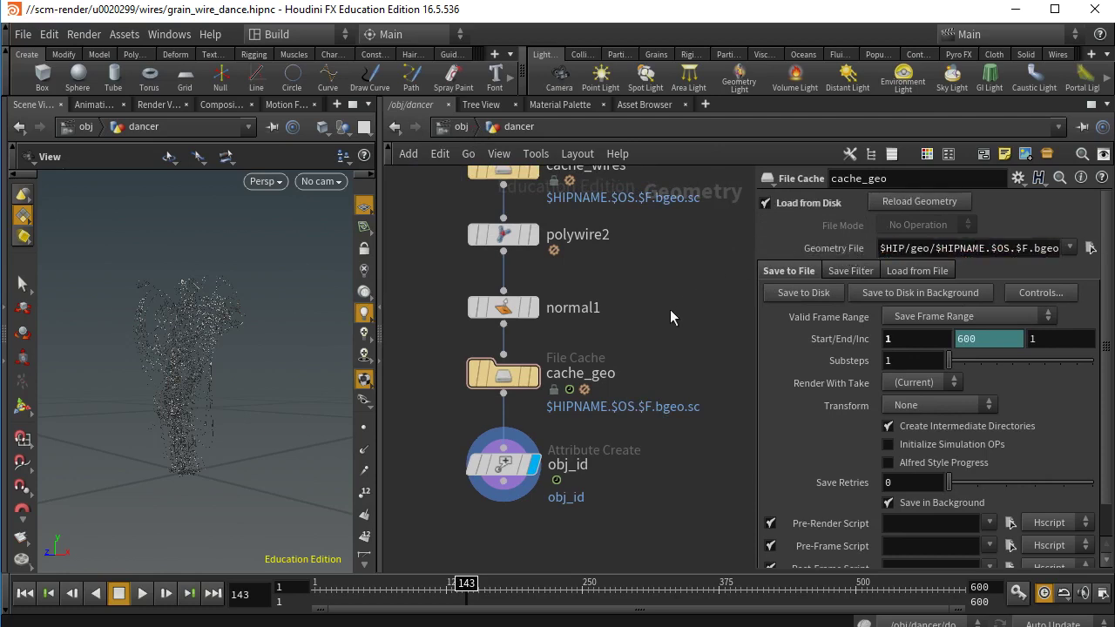
# - Return to the object level and display the envlight1 environment light's parameters in a widened parameter area
pyautogui.click(461, 127)
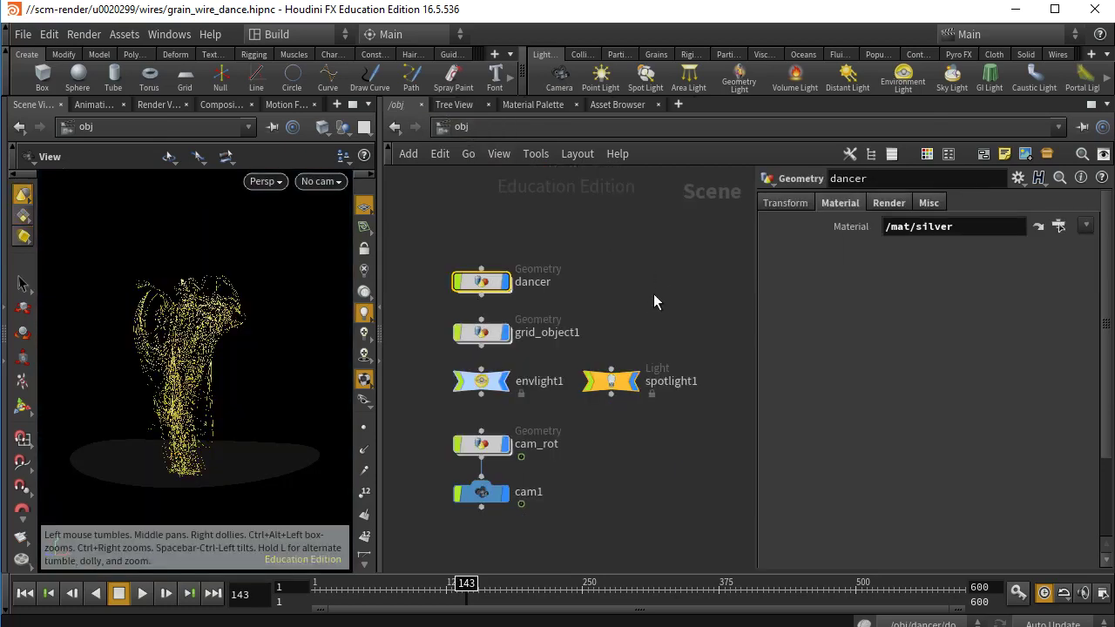
pyautogui.moveTo(653, 293); pyautogui.dragTo(682, 275, button='middle')
pyautogui.moveTo(568, 341); pyautogui.dragTo(460, 388)
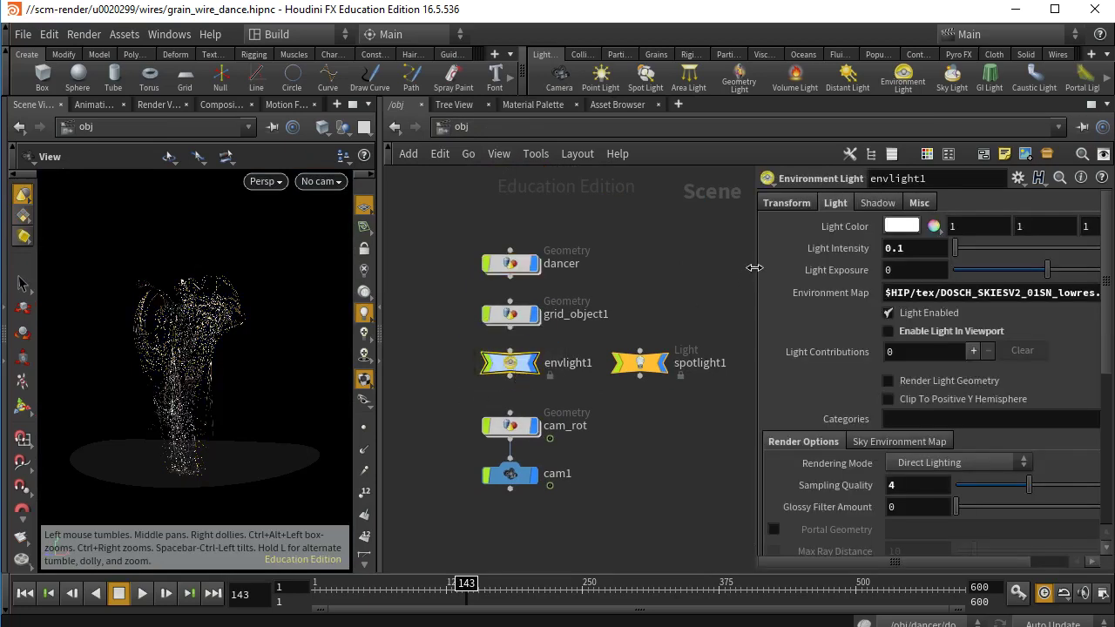
pyautogui.moveTo(754, 268); pyautogui.dragTo(476, 252)
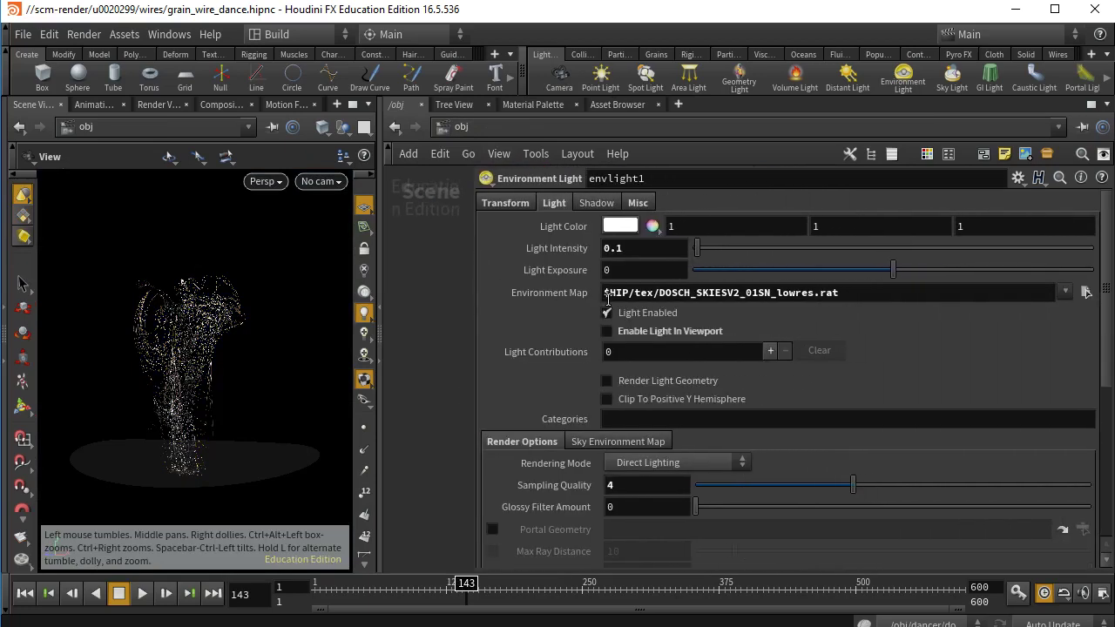
# - Examine the file name in envlight1's Environment Map path and its fully expanded location, ending on the variable form
pyautogui.moveTo(852, 292); pyautogui.dragTo(658, 293)
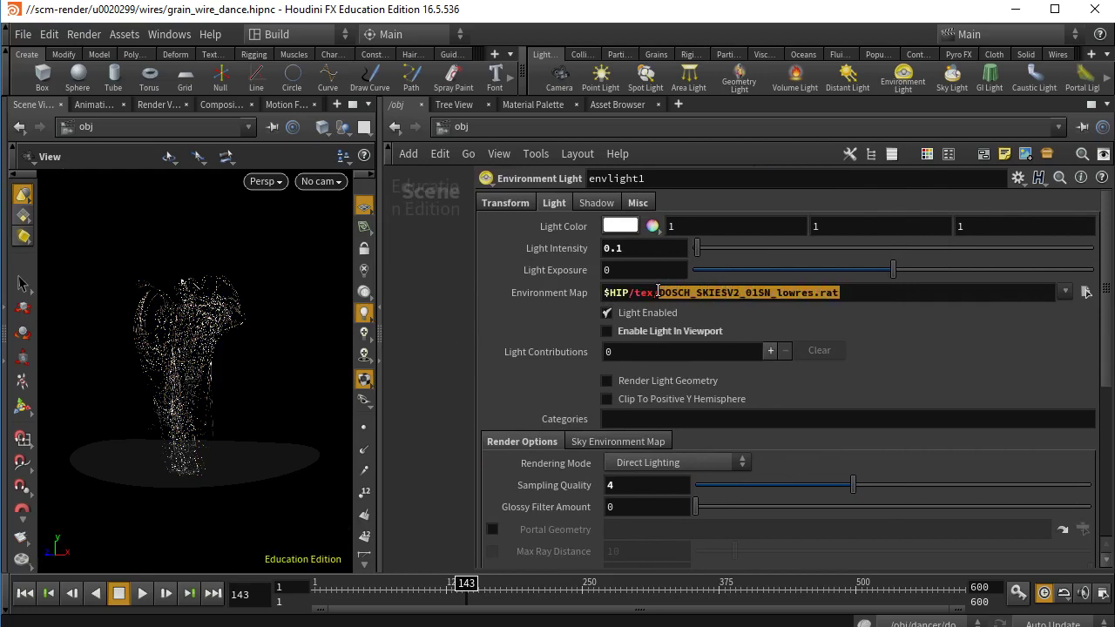
pyautogui.click(845, 293)
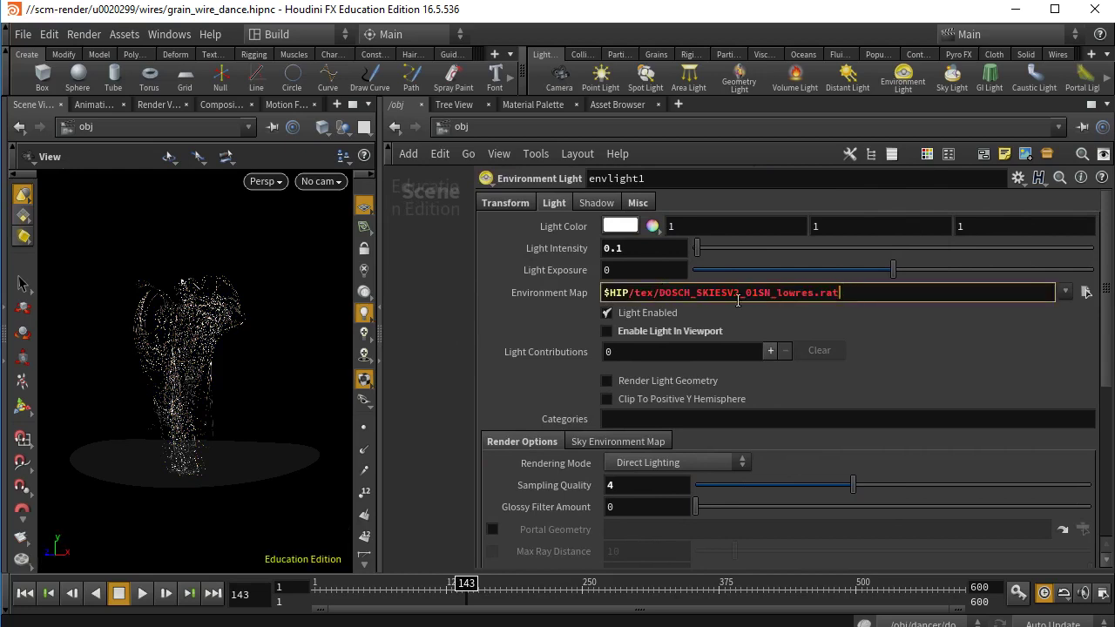
pyautogui.click(582, 294)
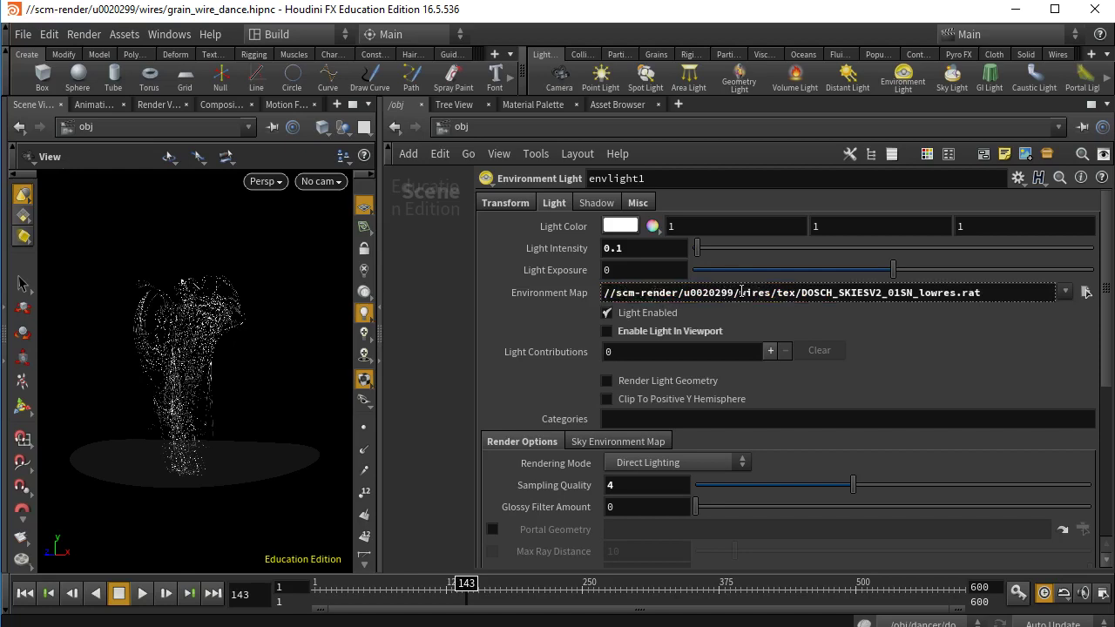
pyautogui.click(564, 292)
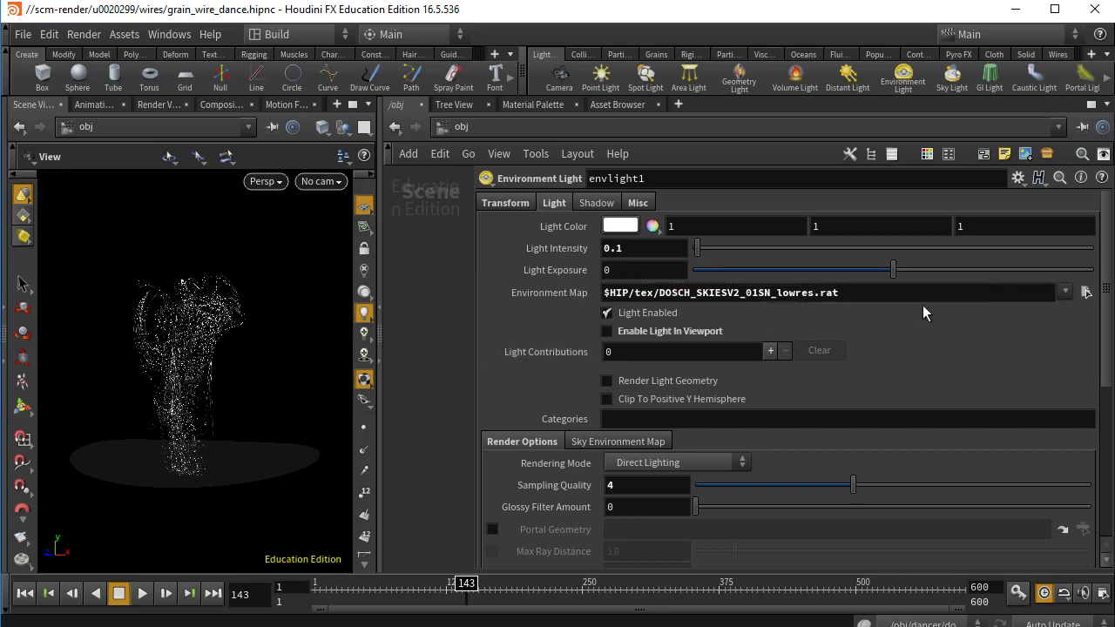
# - Set envlight1's Environment Map to DOSCH_SKIESV2_01SN_lowres.rat from the $HFS/houdini/pic folder, and check the path's expanded location
pyautogui.click(1065, 293)
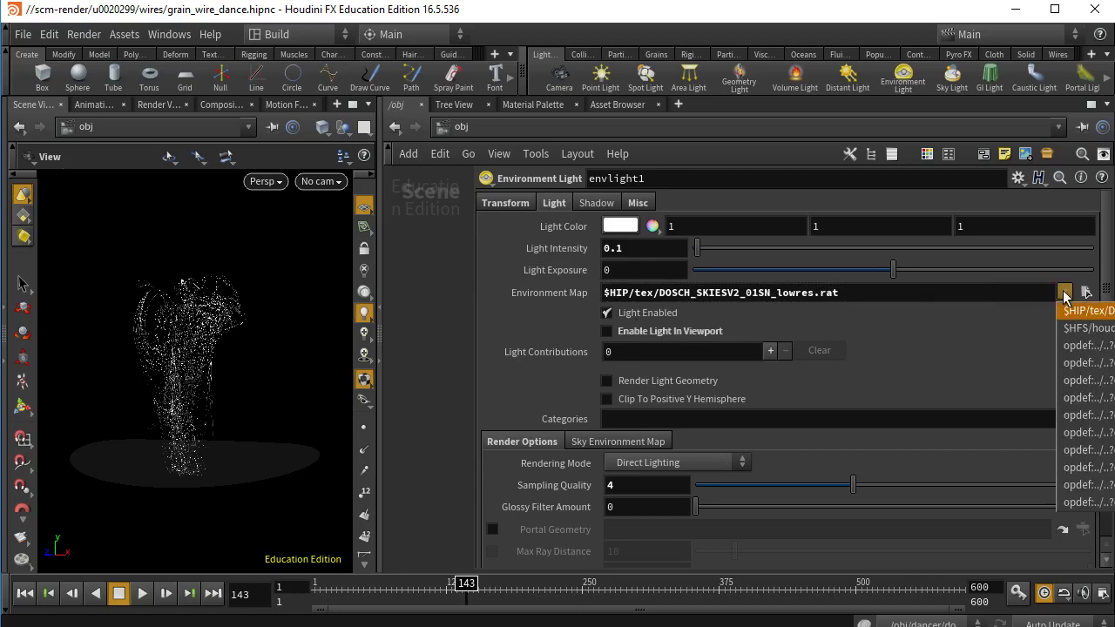
pyautogui.click(1065, 294)
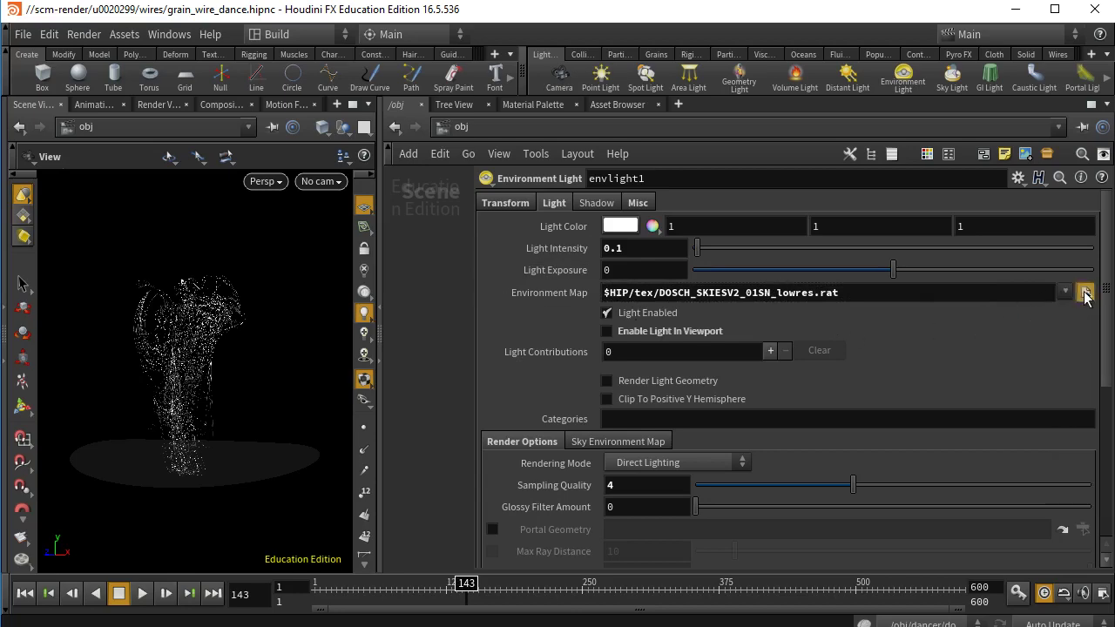
pyautogui.click(1086, 293)
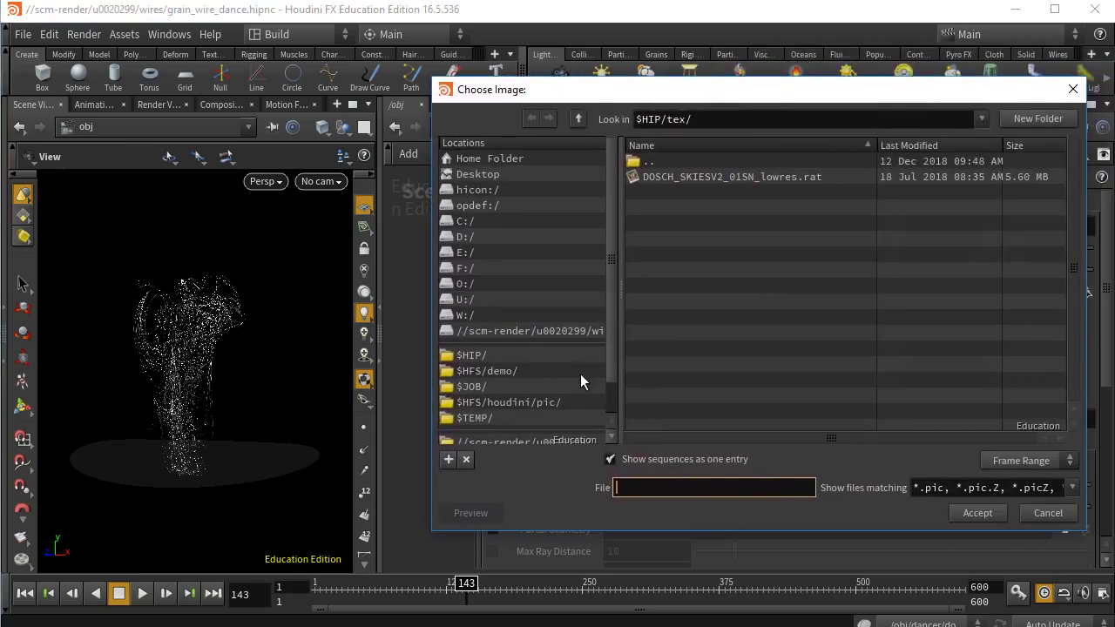
pyautogui.click(555, 403)
pyautogui.scroll(-3, 756, 294)
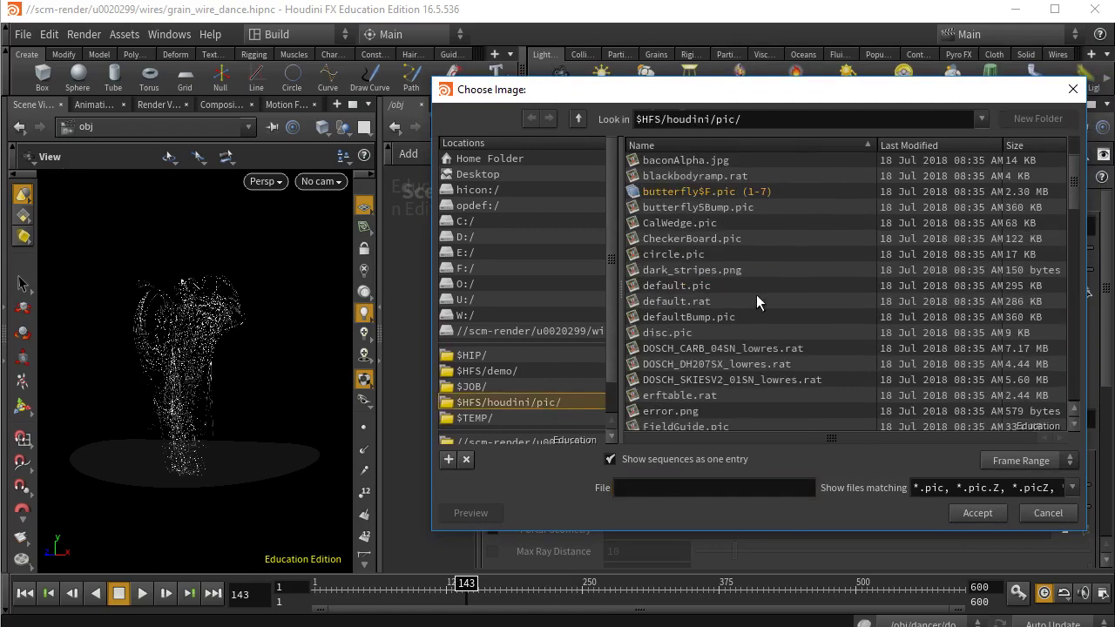
pyautogui.scroll(-1, 719, 371)
pyautogui.click(704, 350)
pyautogui.click(980, 514)
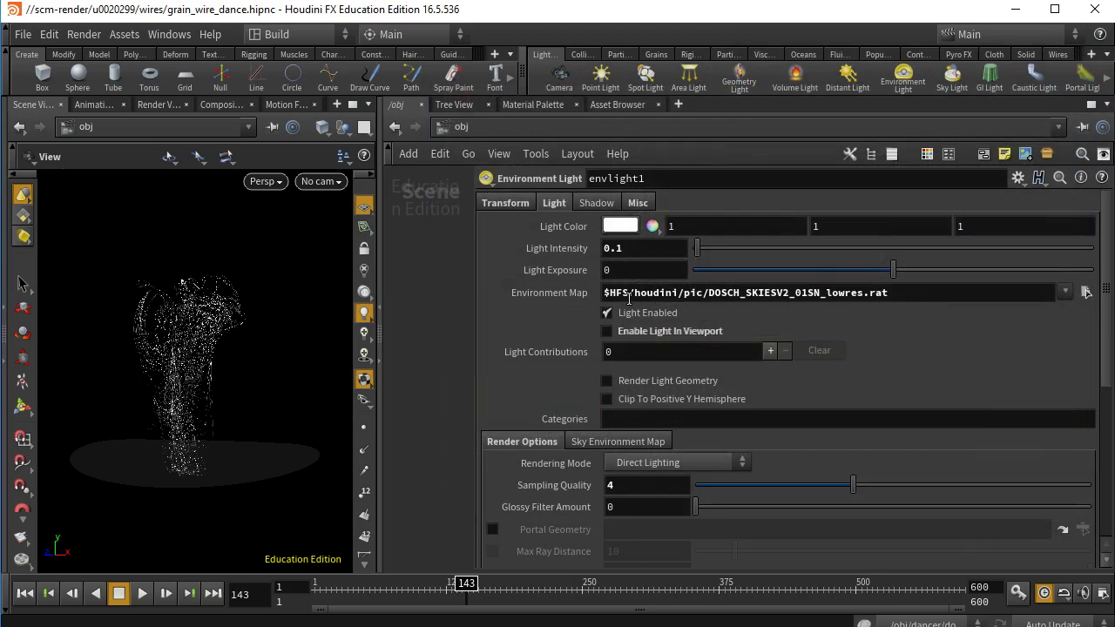
pyautogui.click(569, 291)
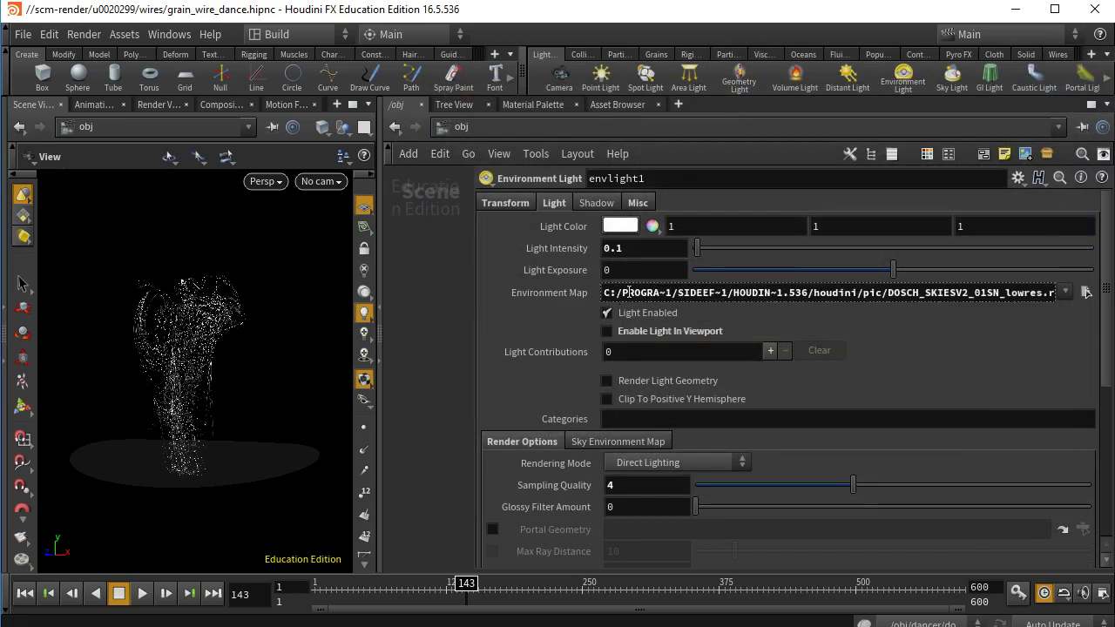
pyautogui.click(567, 292)
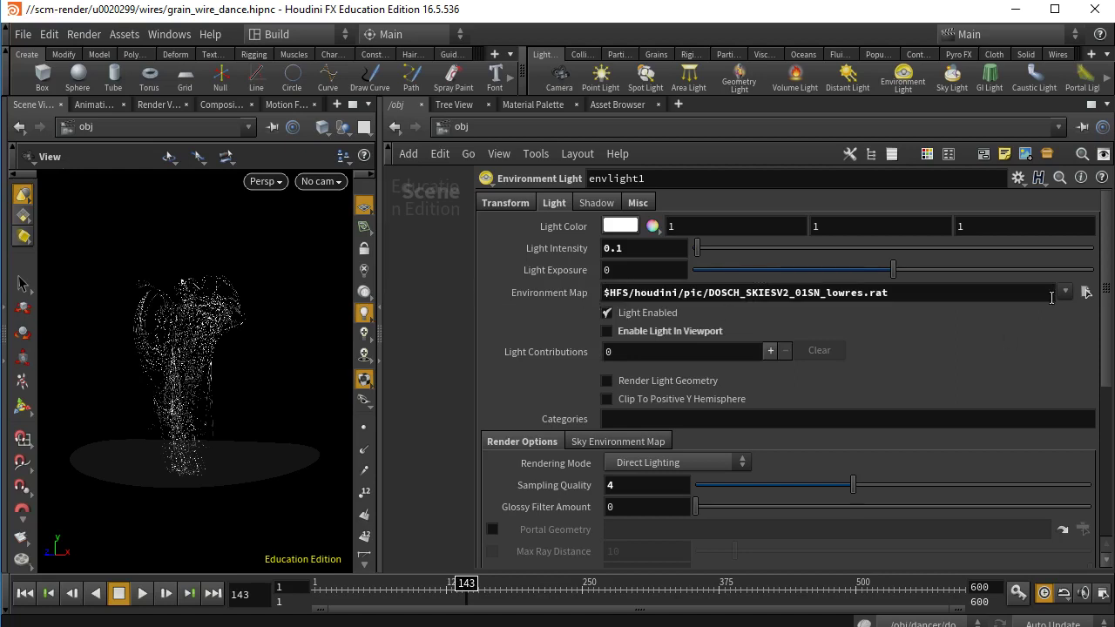
# - Examine the file name in envlight1's Environment Map path and its fully expanded location, ending on the variable form
pyautogui.moveTo(901, 294); pyautogui.dragTo(716, 297)
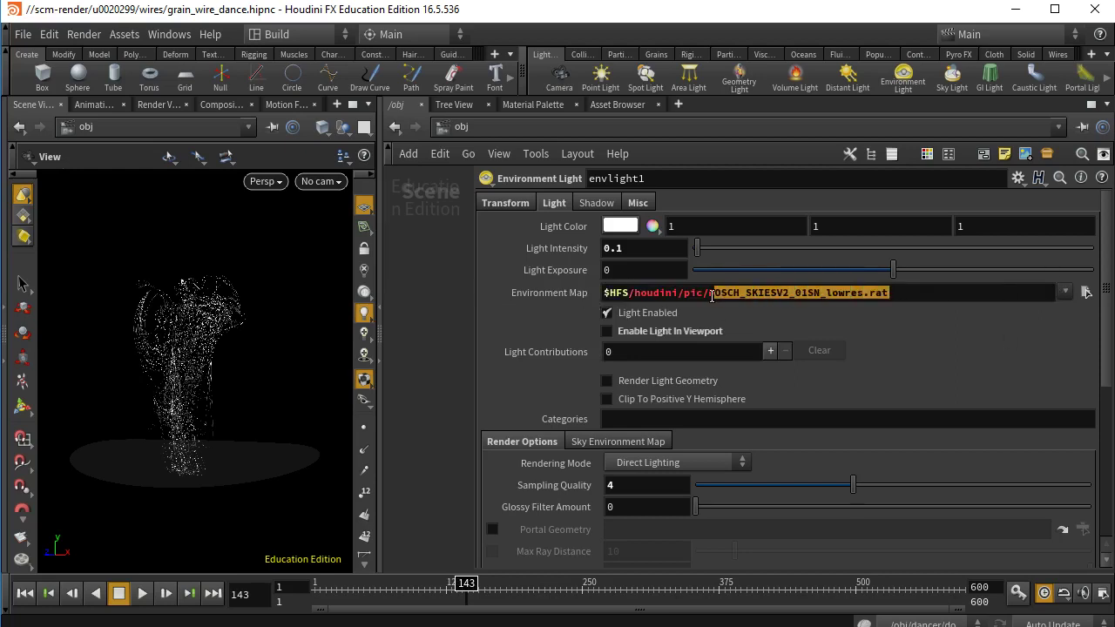
pyautogui.click(712, 297)
pyautogui.click(568, 293)
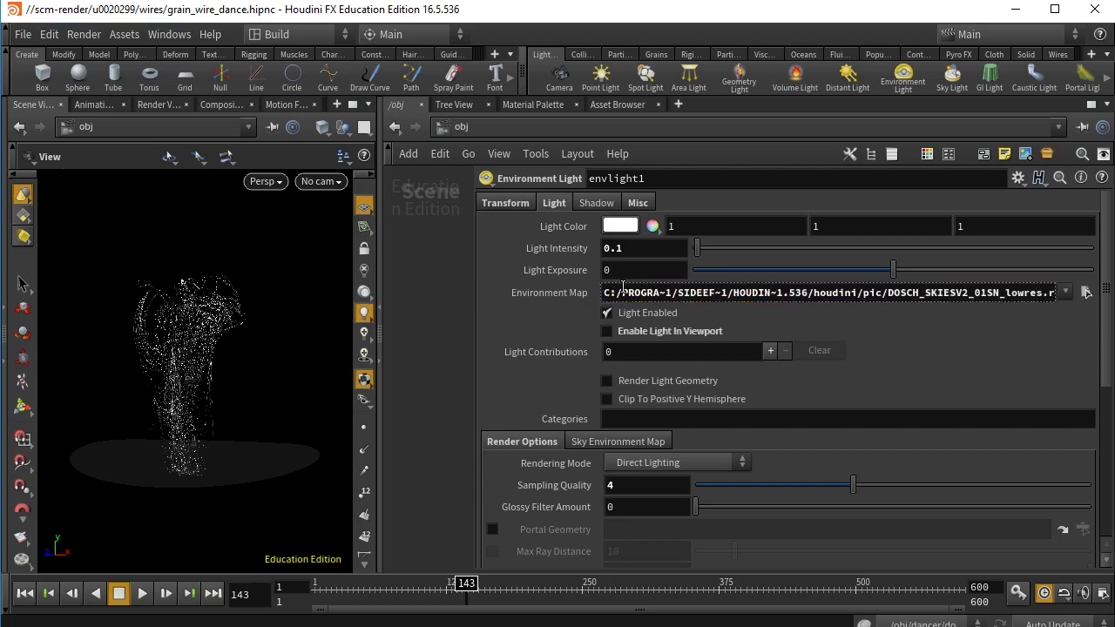
pyautogui.click(578, 297)
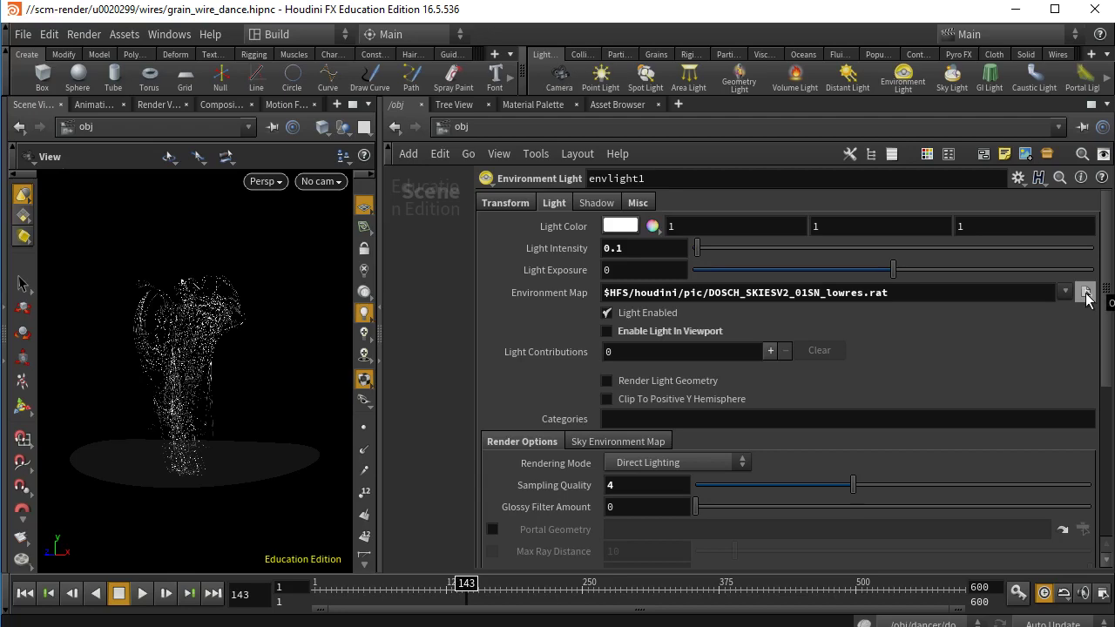
# - Set envlight1's Environment Map to DOSCH_SKIESV2_01SN_lowres.rat from the project's $HIP/tex folder
pyautogui.click(1086, 292)
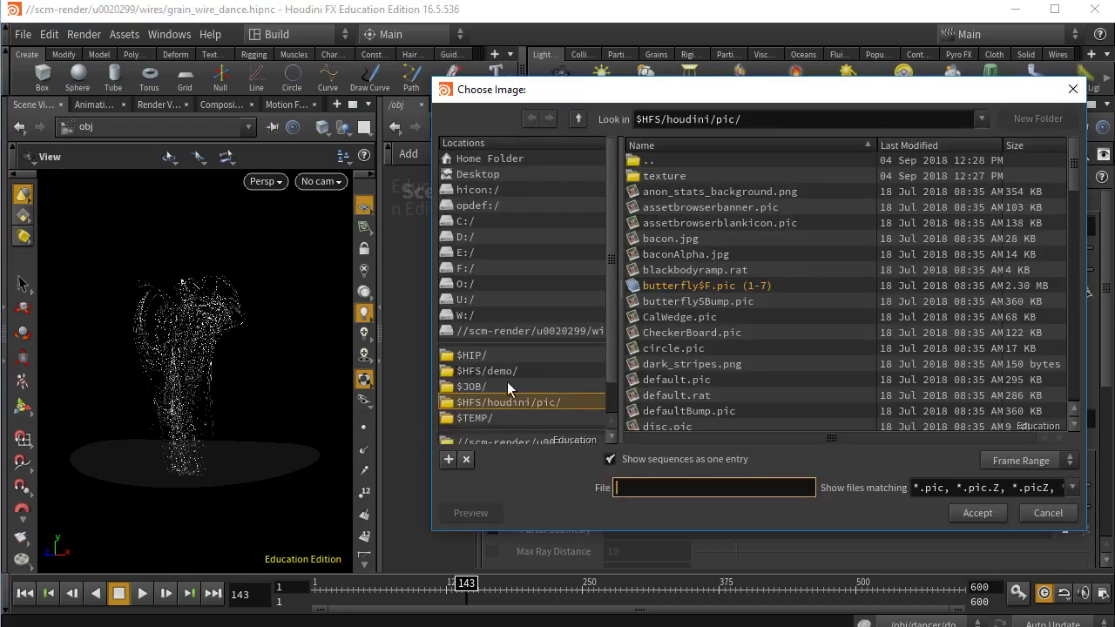
pyautogui.click(493, 354)
pyautogui.doubleClick(671, 192)
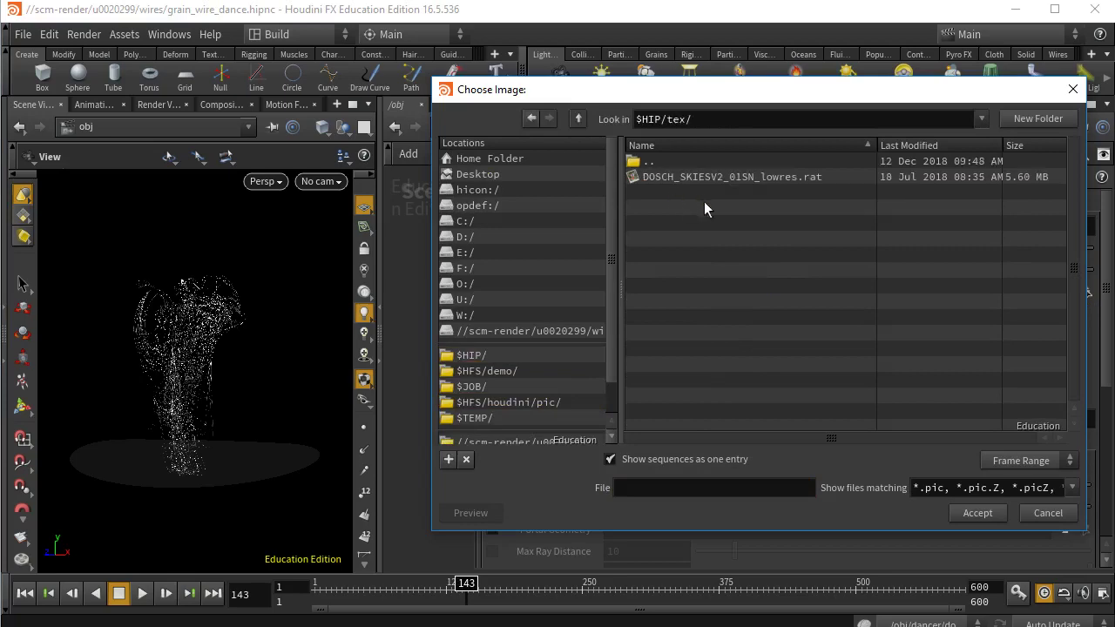
pyautogui.click(707, 179)
pyautogui.click(978, 512)
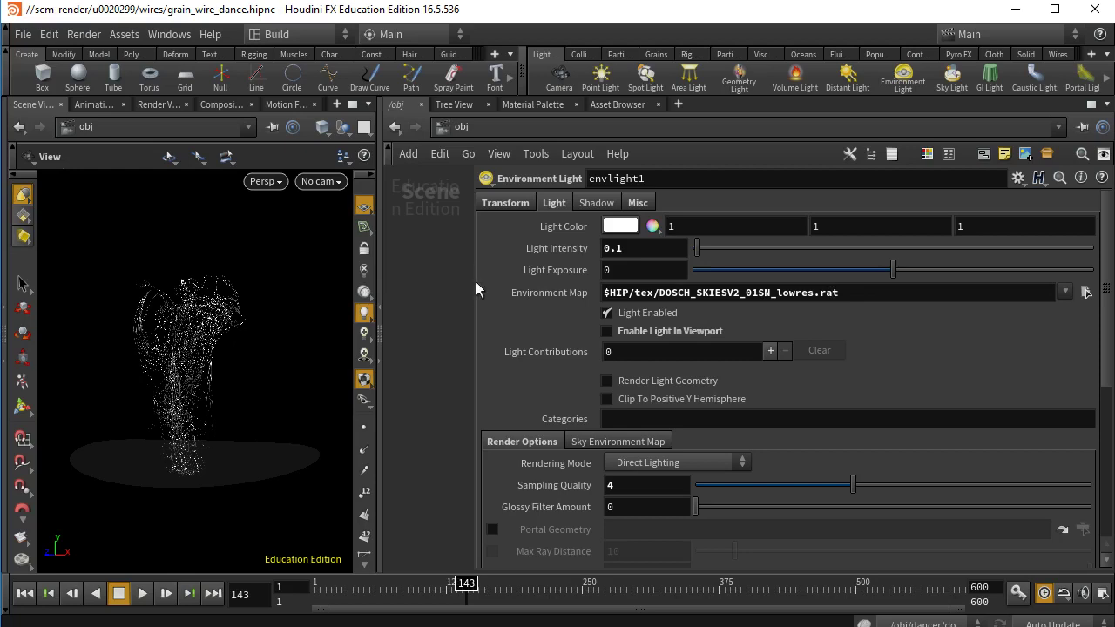
# - Narrow the parameter area to reveal the object nodes, and switch the network to the out level
pyautogui.moveTo(476, 288); pyautogui.dragTo(642, 287)
pyautogui.moveTo(608, 267); pyautogui.dragTo(556, 275, button='middle')
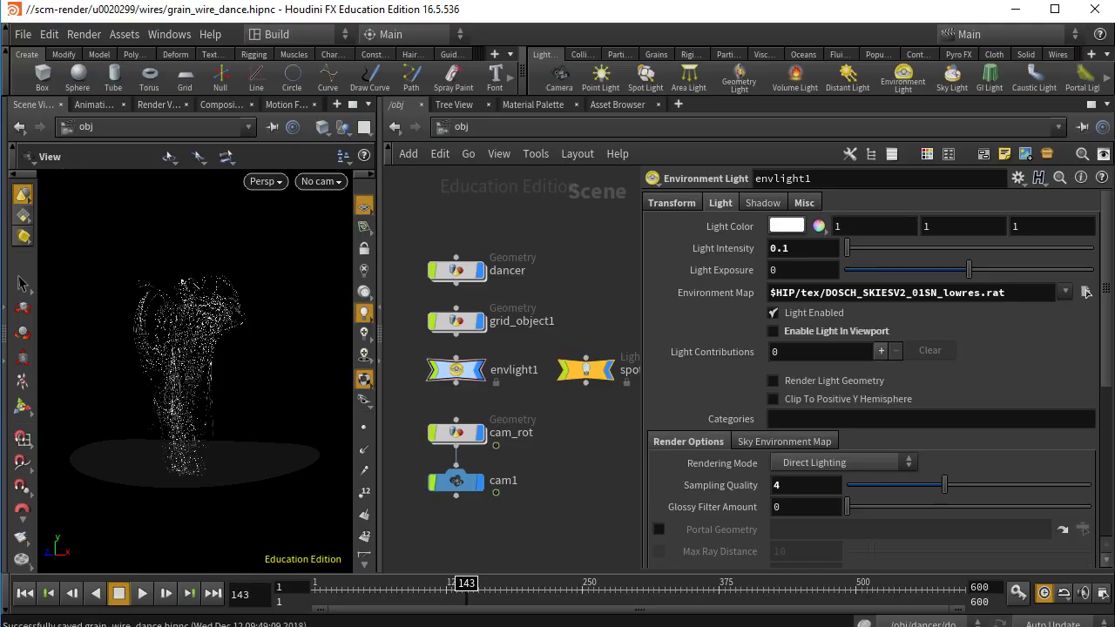
pyautogui.moveTo(569, 252); pyautogui.dragTo(566, 276, button='middle')
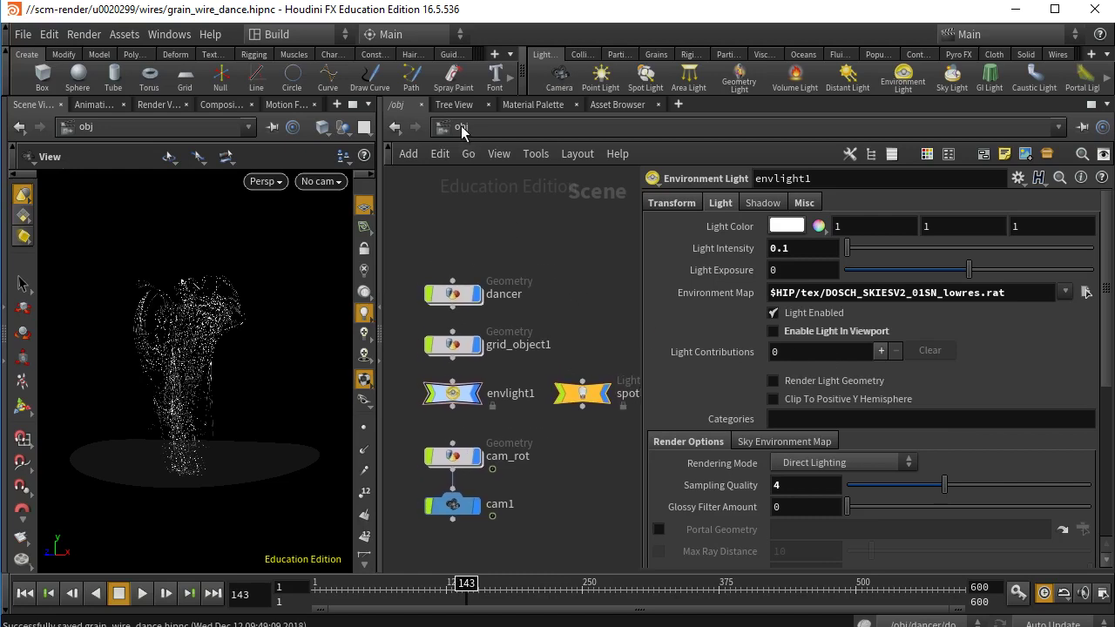
pyautogui.click(462, 128)
pyautogui.click(501, 223)
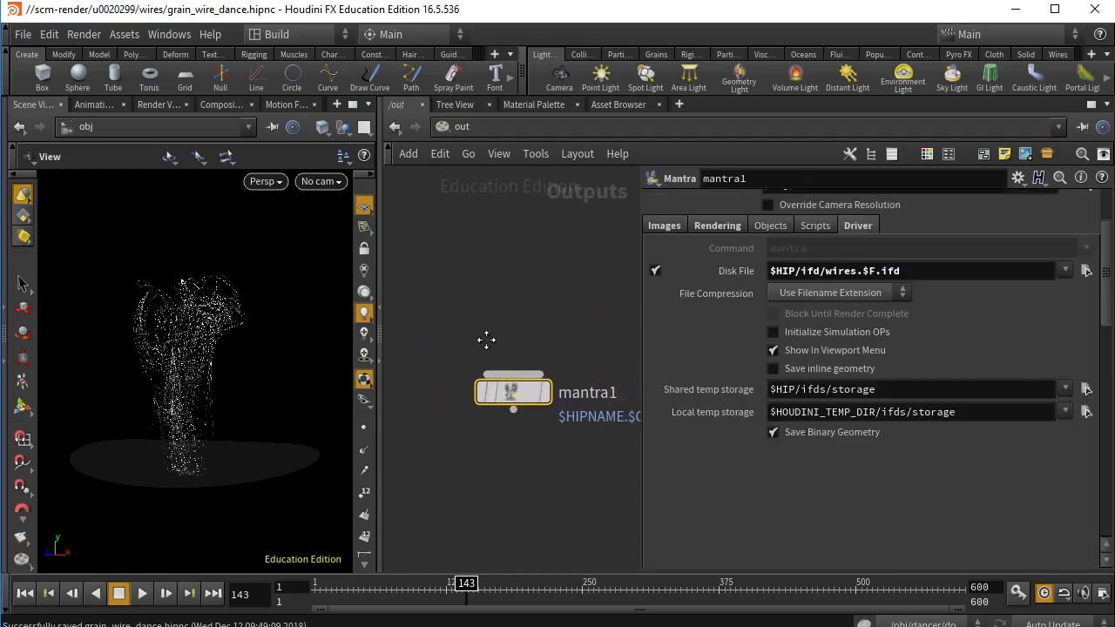
# - Add a second Mantra render node to the out network and place it directly above mantra1
pyautogui.moveTo(486, 339); pyautogui.dragTo(429, 343, button='middle')
pyautogui.moveTo(533, 303); pyautogui.dragTo(539, 402, button='middle')
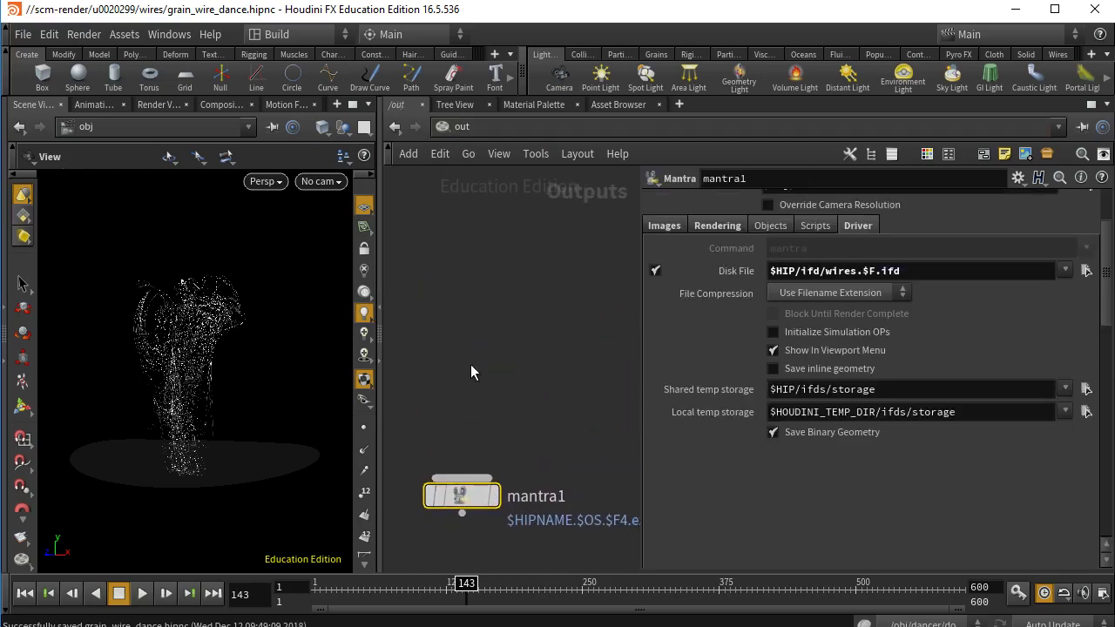
pyautogui.press('Tab')
pyautogui.write('mantra')
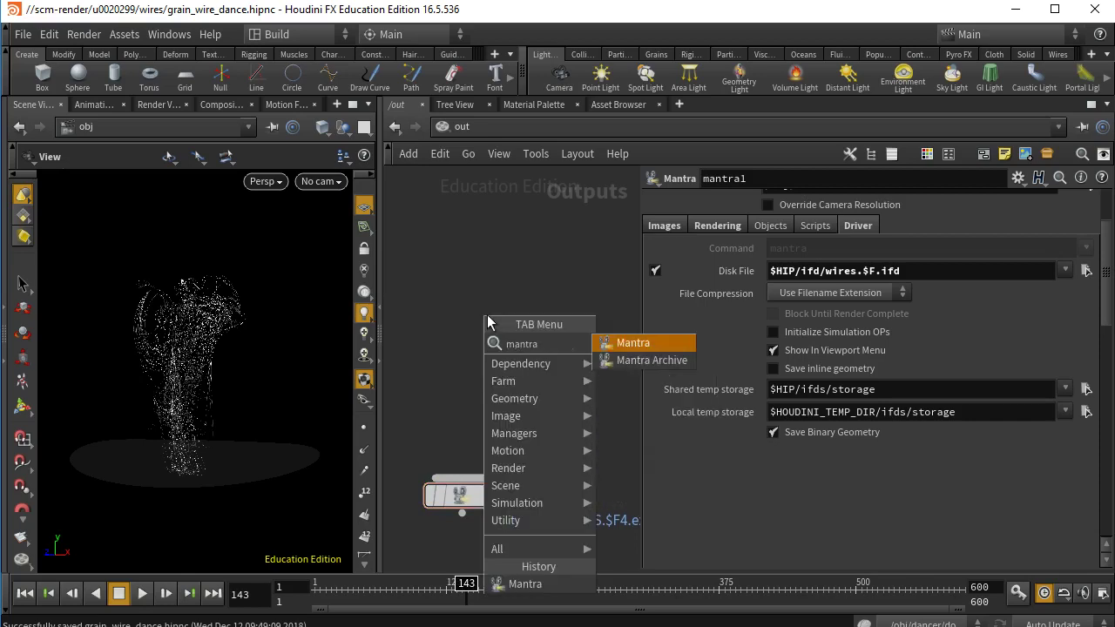
pyautogui.click(639, 344)
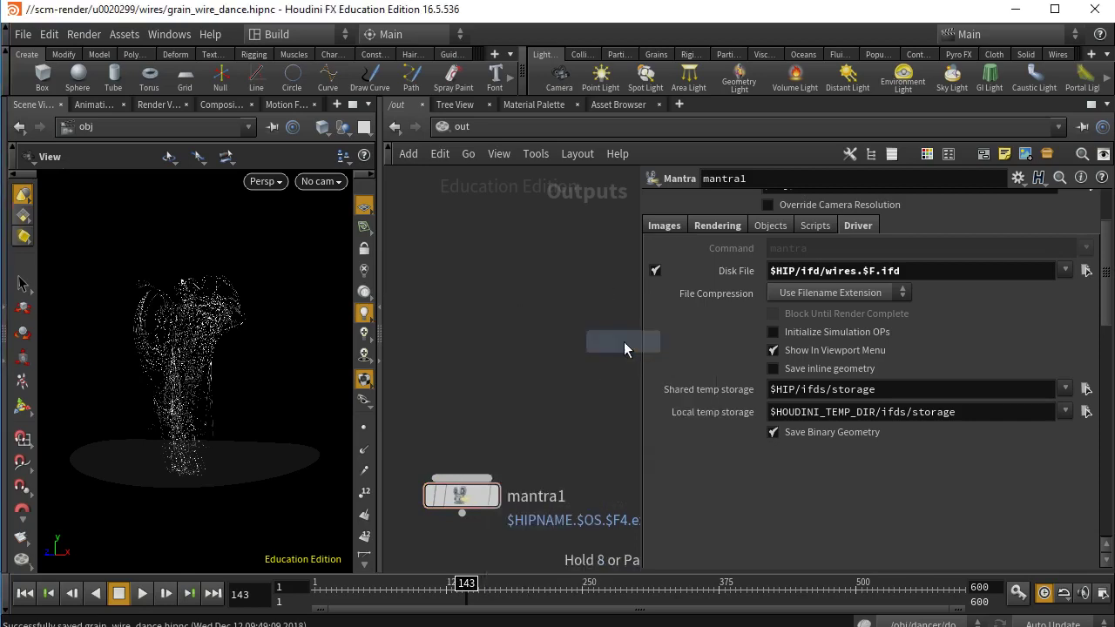
pyautogui.click(488, 329)
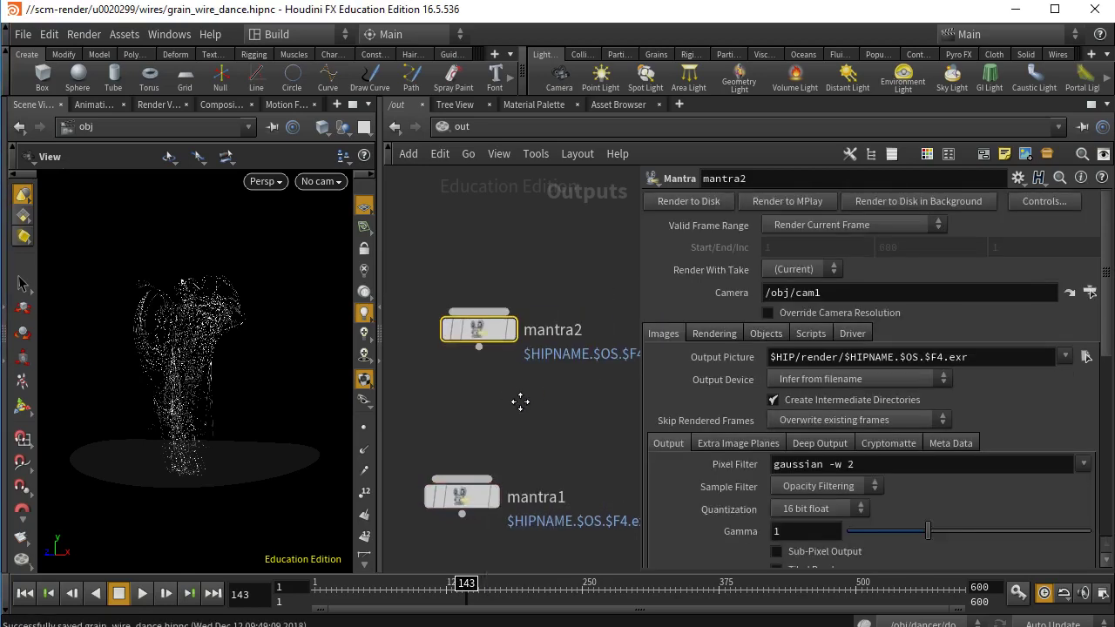
pyautogui.moveTo(523, 398); pyautogui.dragTo(536, 413, button='middle')
pyautogui.moveTo(525, 350); pyautogui.dragTo(507, 340)
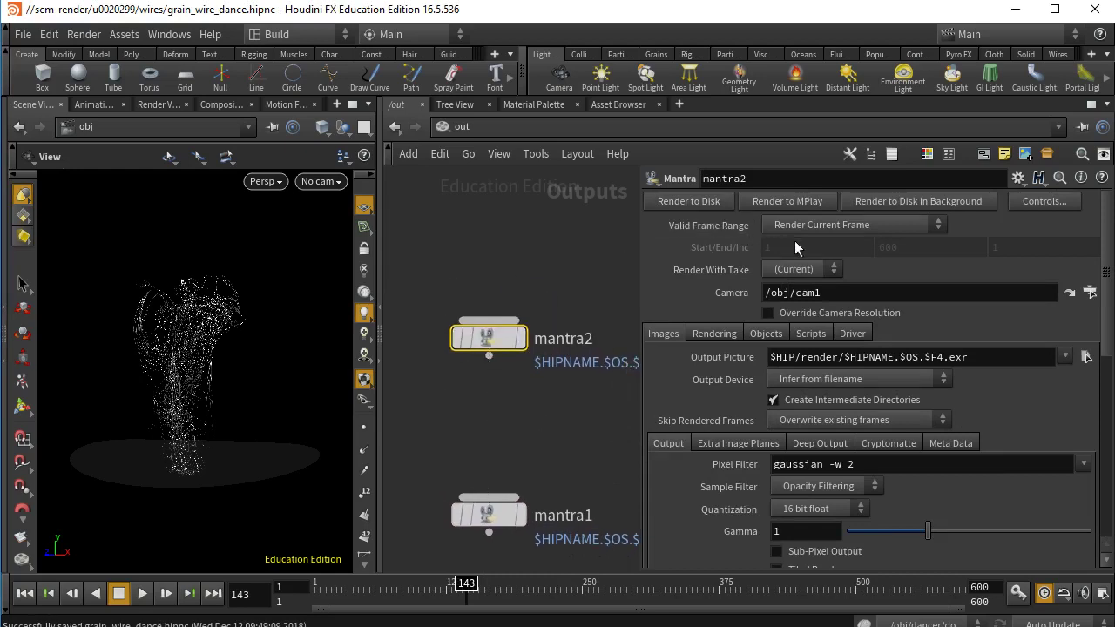
# - Set mantra2's Valid Frame Range to Render Frame Range and enable Override Camera Resolution at 1/2 (Half Resolution)
pyautogui.click(817, 223)
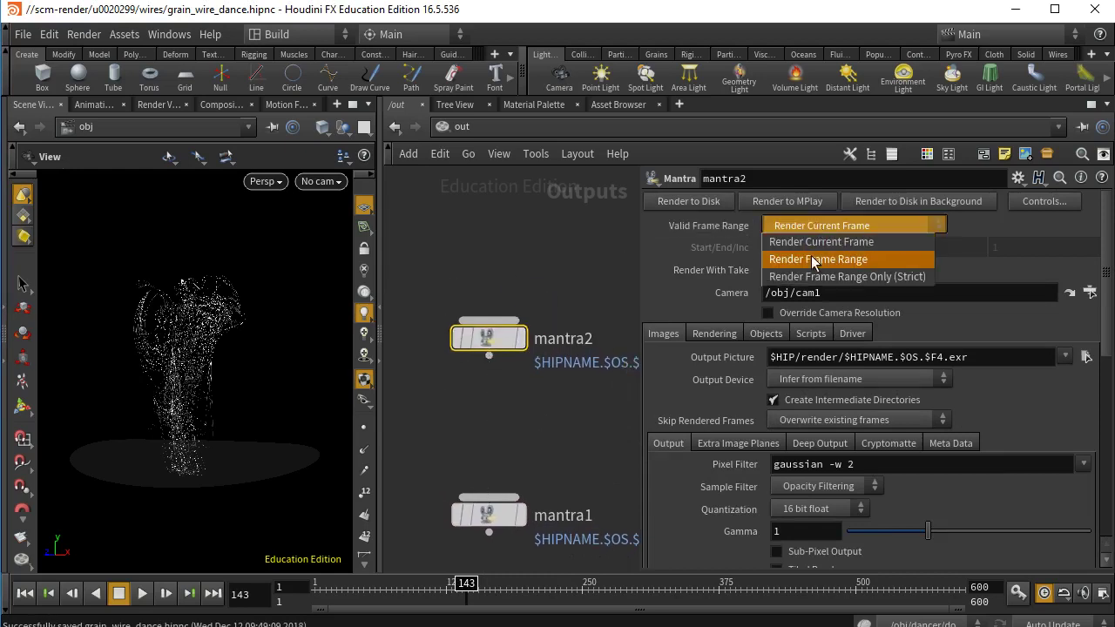
pyautogui.click(807, 258)
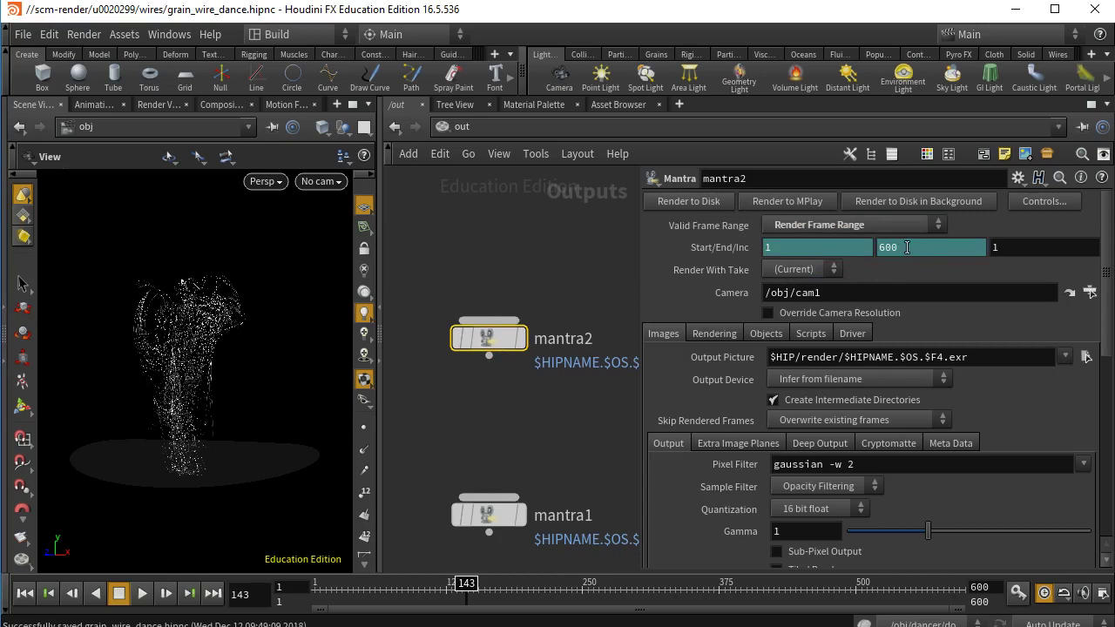
pyautogui.moveTo(1109, 251); pyautogui.dragTo(1109, 264)
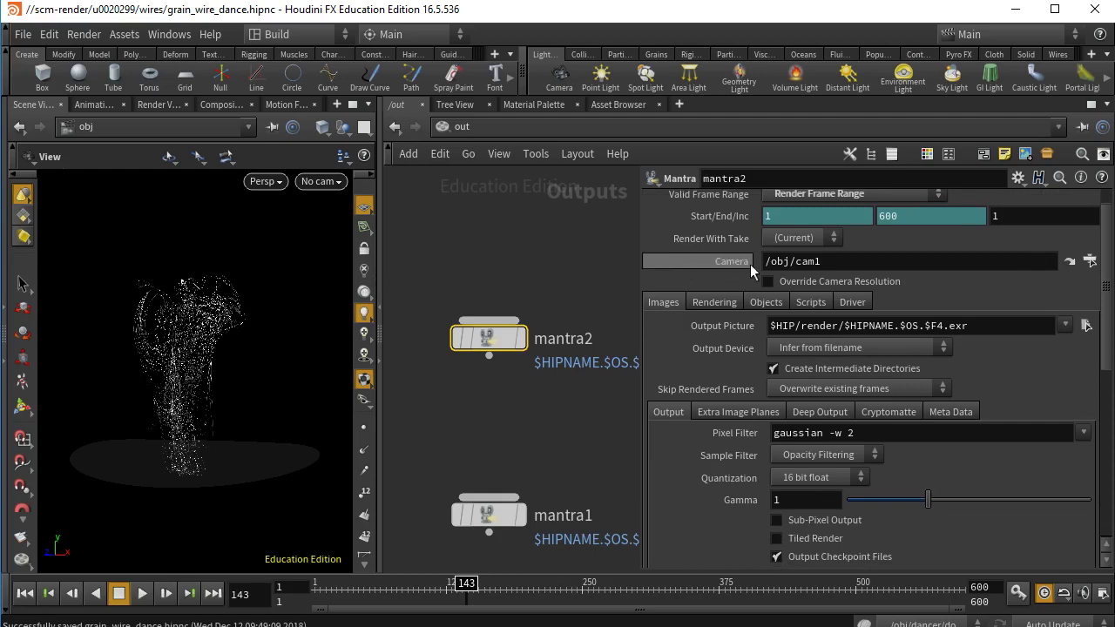
pyautogui.click(768, 279)
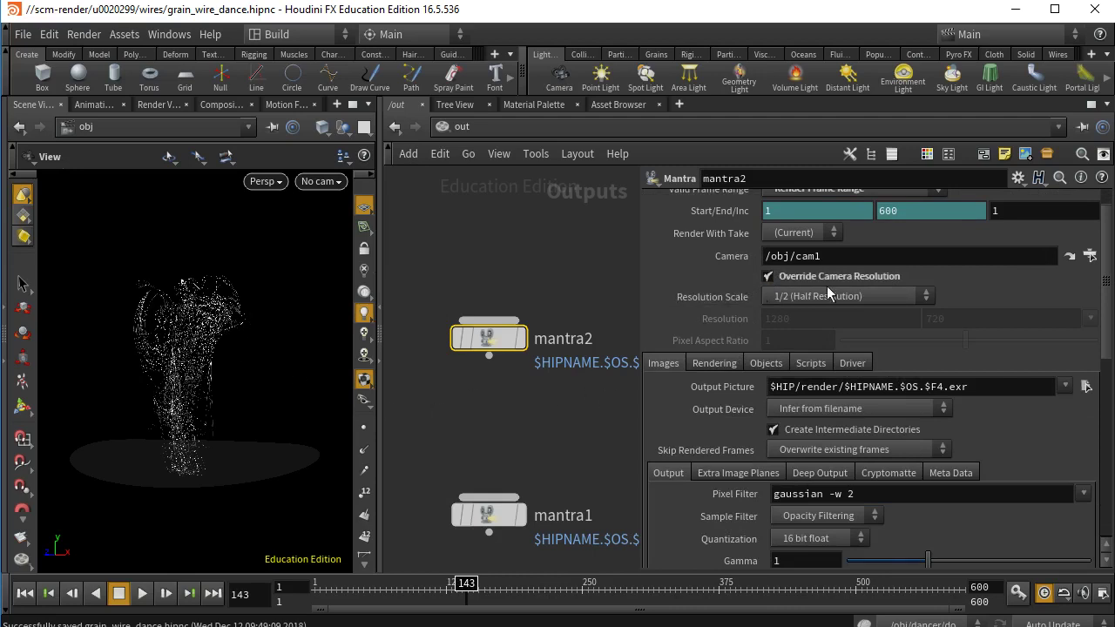
pyautogui.scroll(-2, 1108, 278)
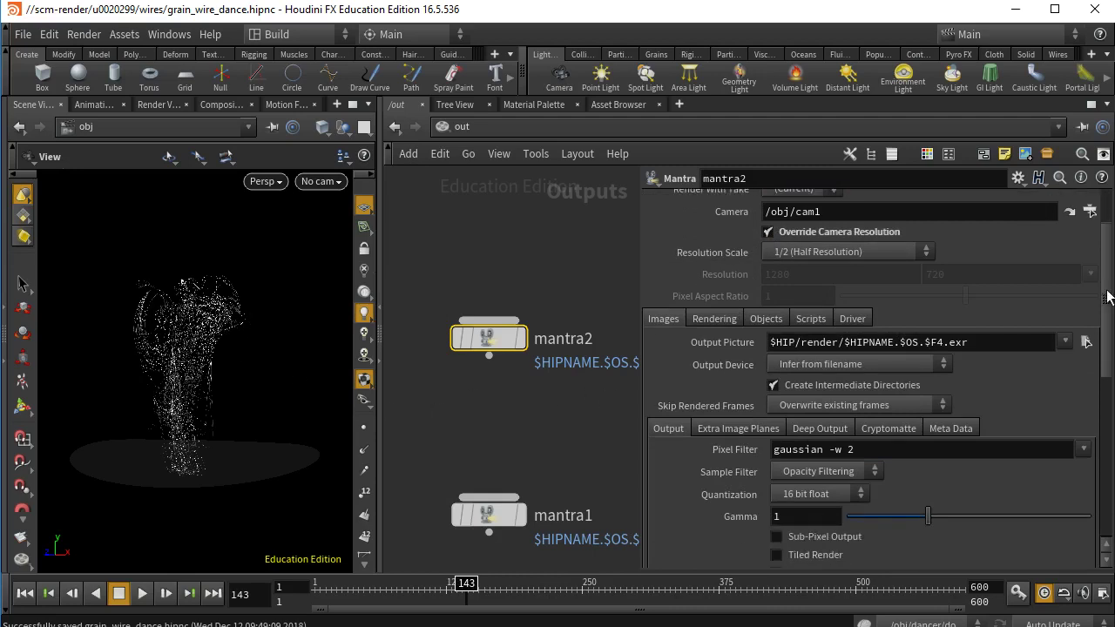
pyautogui.scroll(3, 716, 380)
# - Display mantra2's rendering engine and sampling settings together with its frame range and camera
pyautogui.click(716, 376)
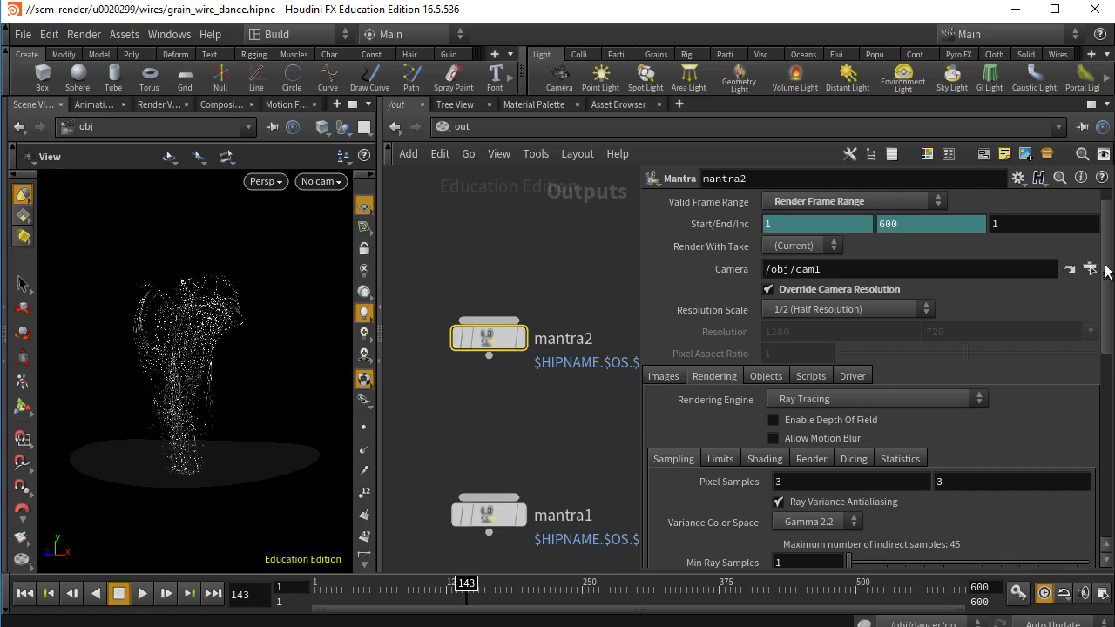
pyautogui.scroll(1, 1108, 272)
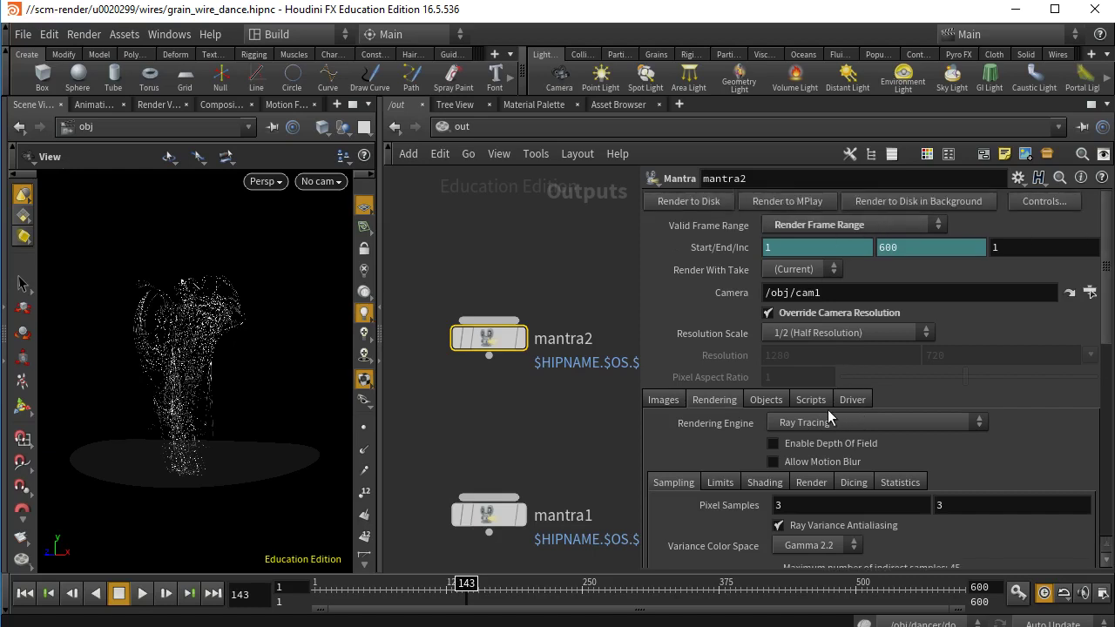
pyautogui.moveTo(1107, 283); pyautogui.dragTo(451, 239)
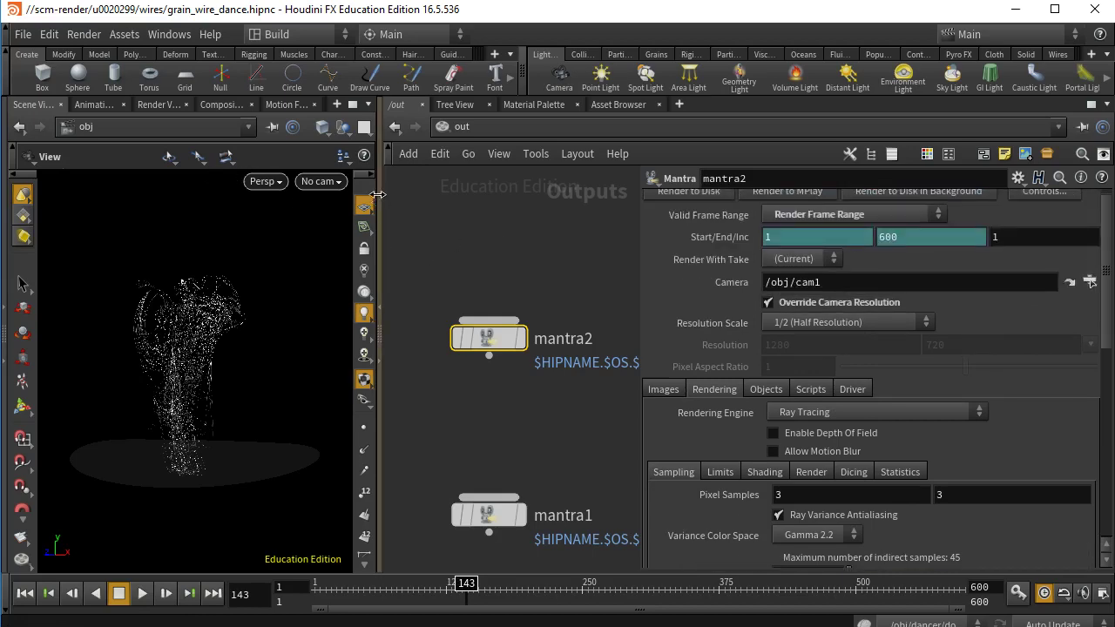
# - Show the Render View in a widened pane with the whole rendered frame fitting inside it
pyautogui.click(148, 104)
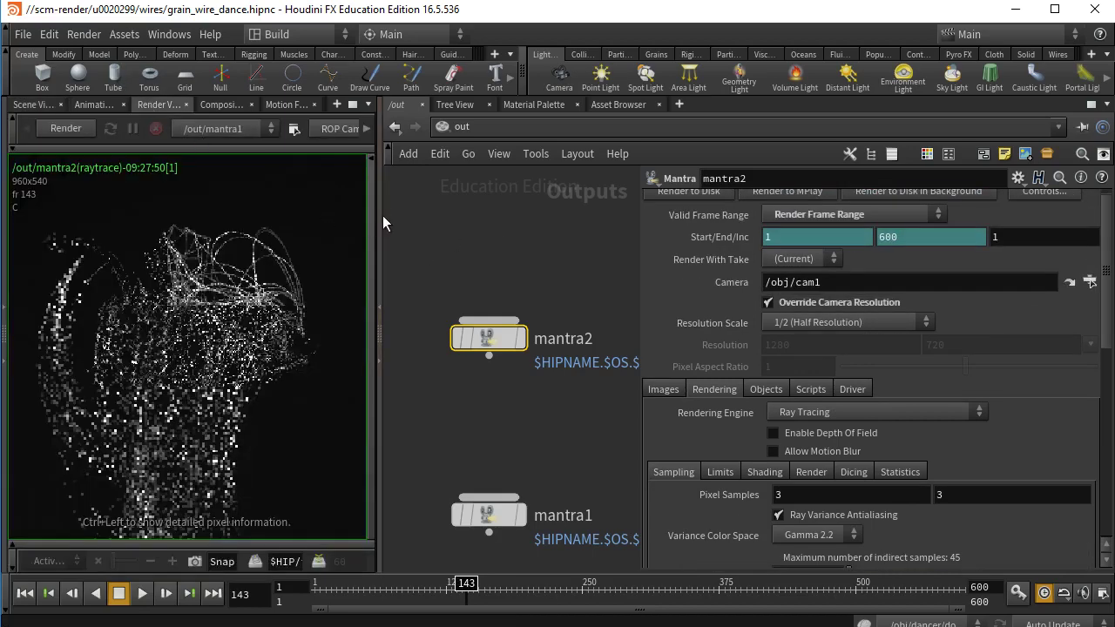
pyautogui.moveTo(383, 215); pyautogui.dragTo(729, 238)
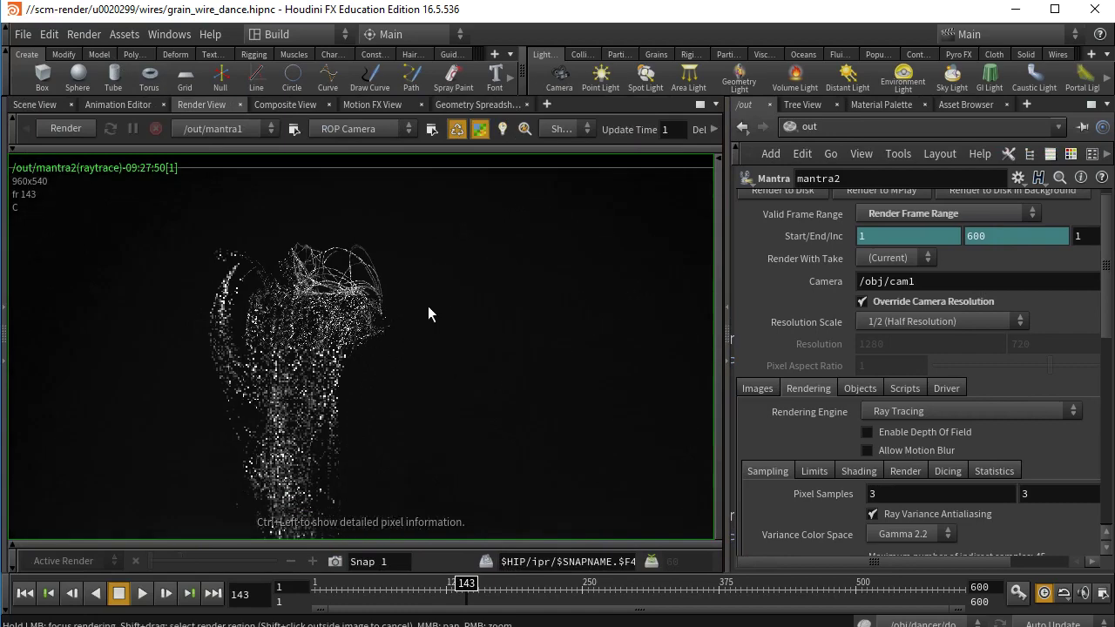
pyautogui.scroll(-4, 428, 306)
# - Render /out/mantra2 through the /obj/cam1 camera in the Render View and inspect the image up close
pyautogui.click(218, 129)
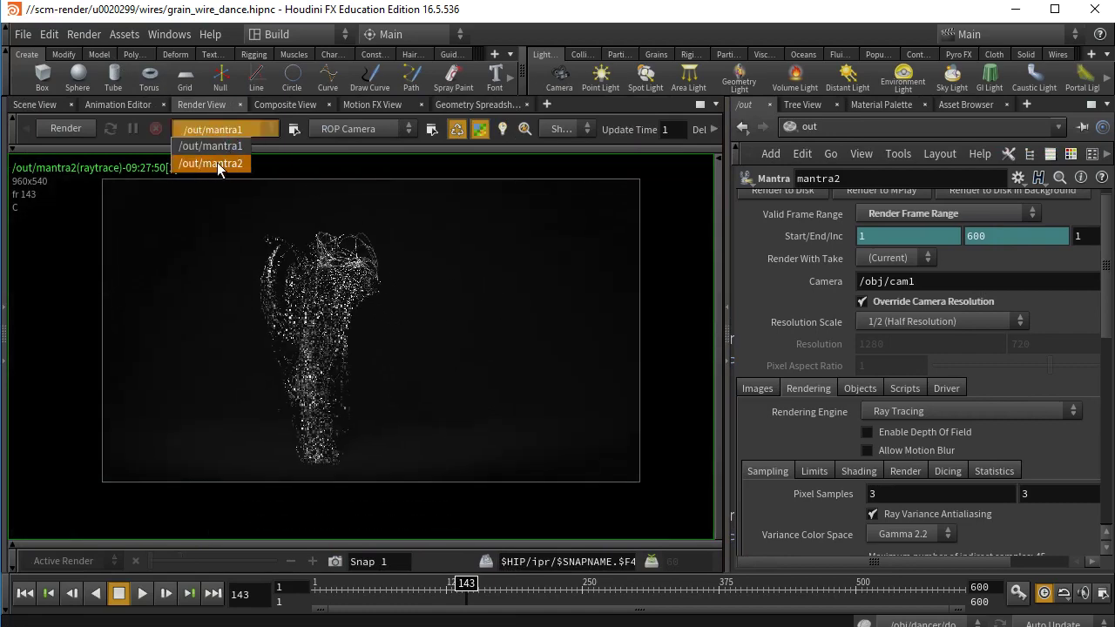
pyautogui.click(217, 163)
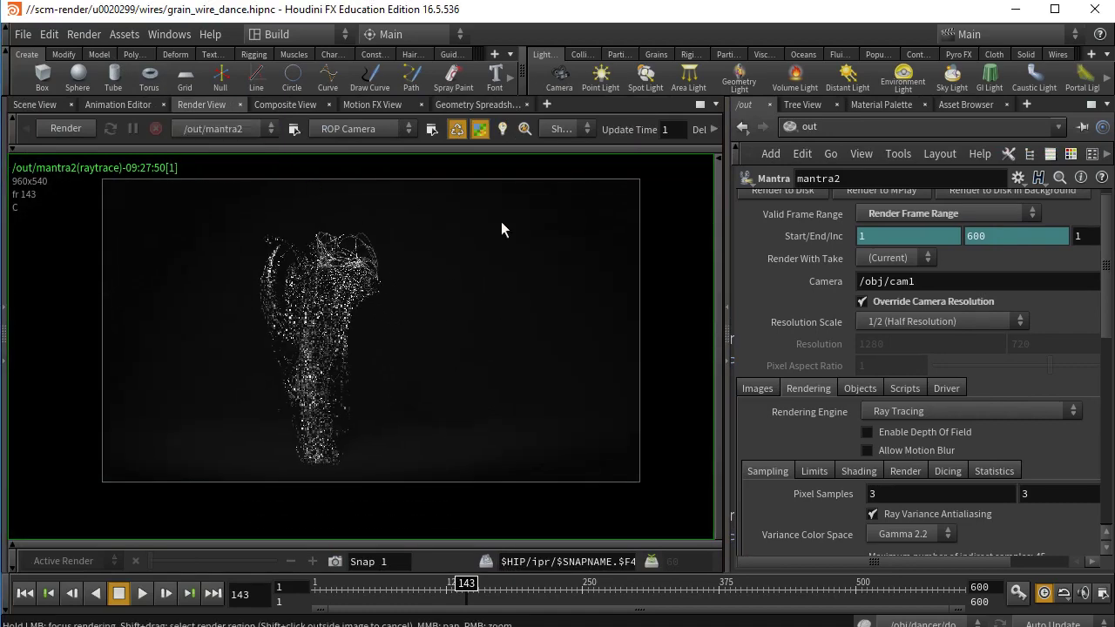
pyautogui.click(342, 129)
pyautogui.click(349, 172)
pyautogui.click(67, 129)
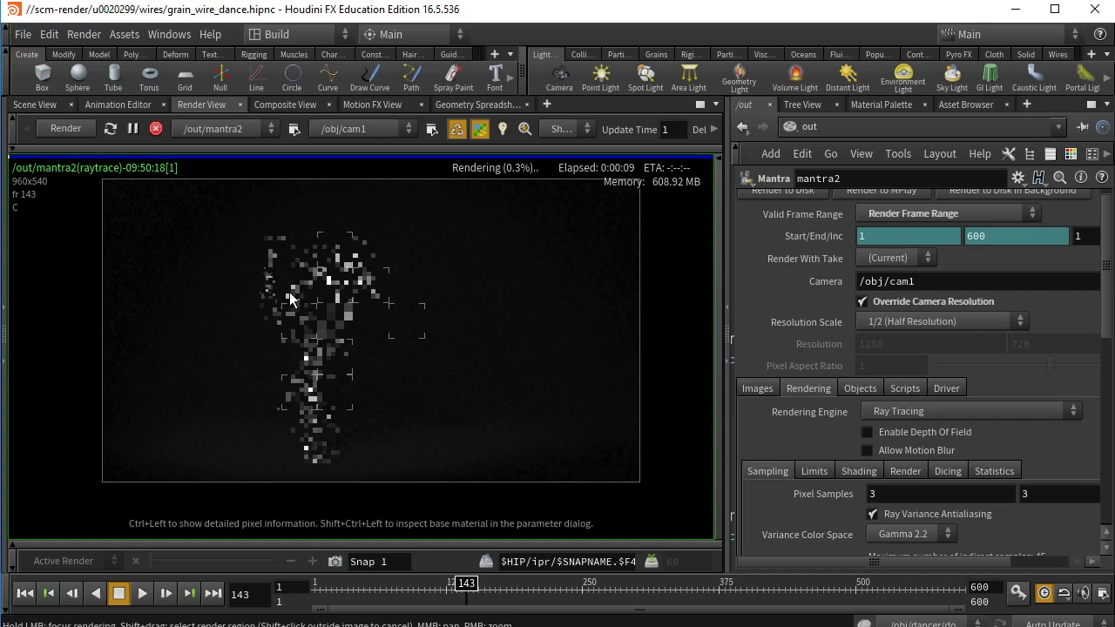
pyautogui.scroll(4, 290, 299)
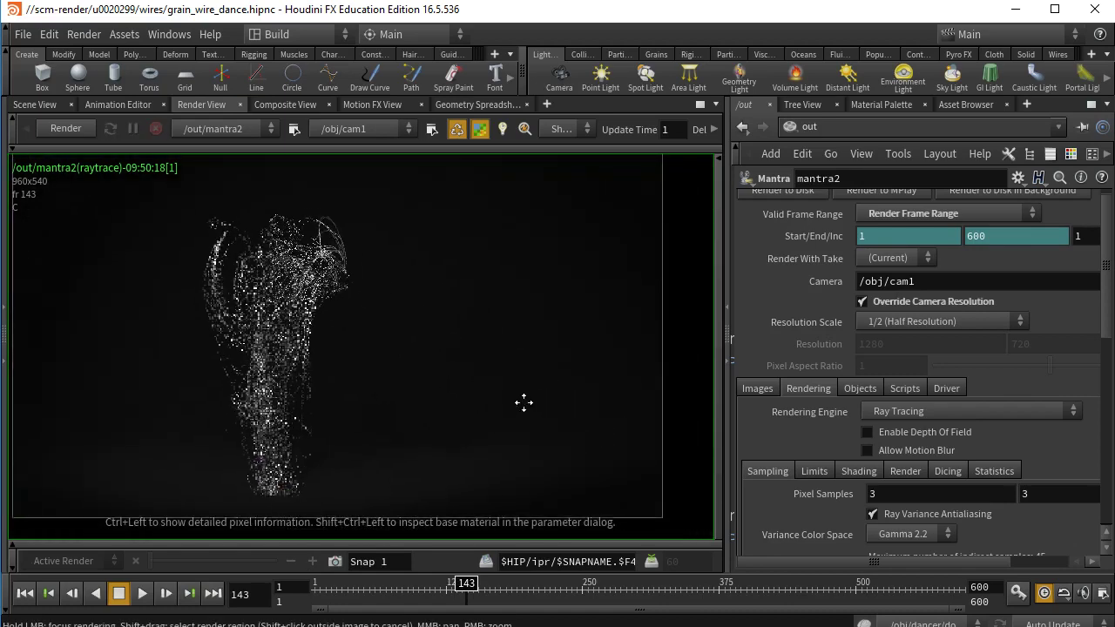
# - Enlarge the network area and move the mantra1 node up closer beneath mantra2
pyautogui.moveTo(721, 317); pyautogui.dragTo(384, 322)
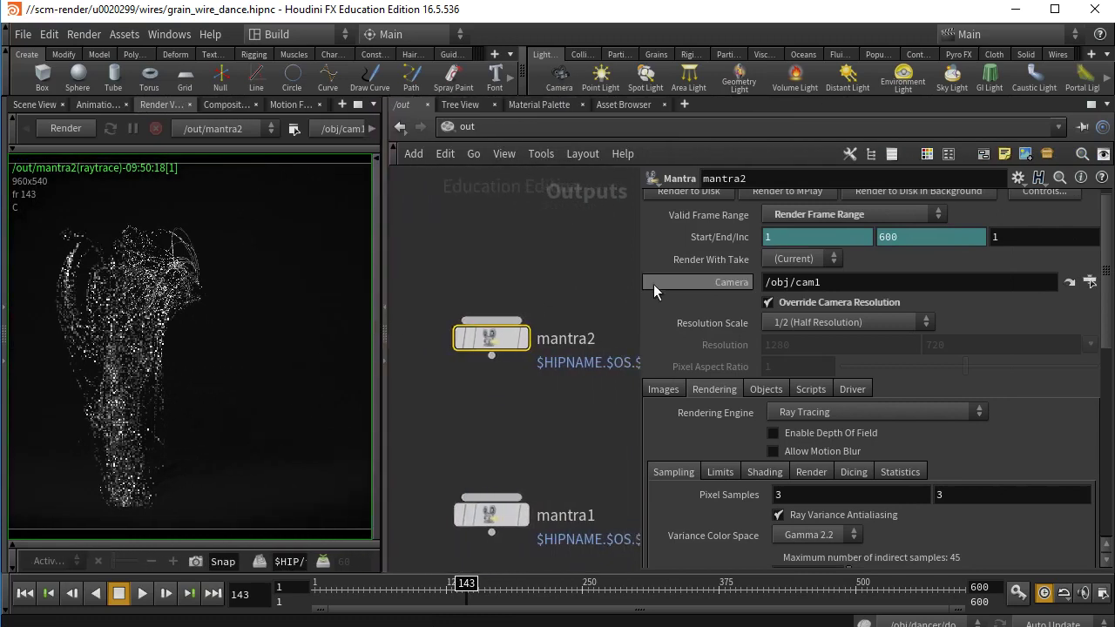
pyautogui.moveTo(641, 283); pyautogui.dragTo(755, 286)
pyautogui.click(621, 289)
pyautogui.moveTo(585, 285); pyautogui.dragTo(600, 314, button='middle')
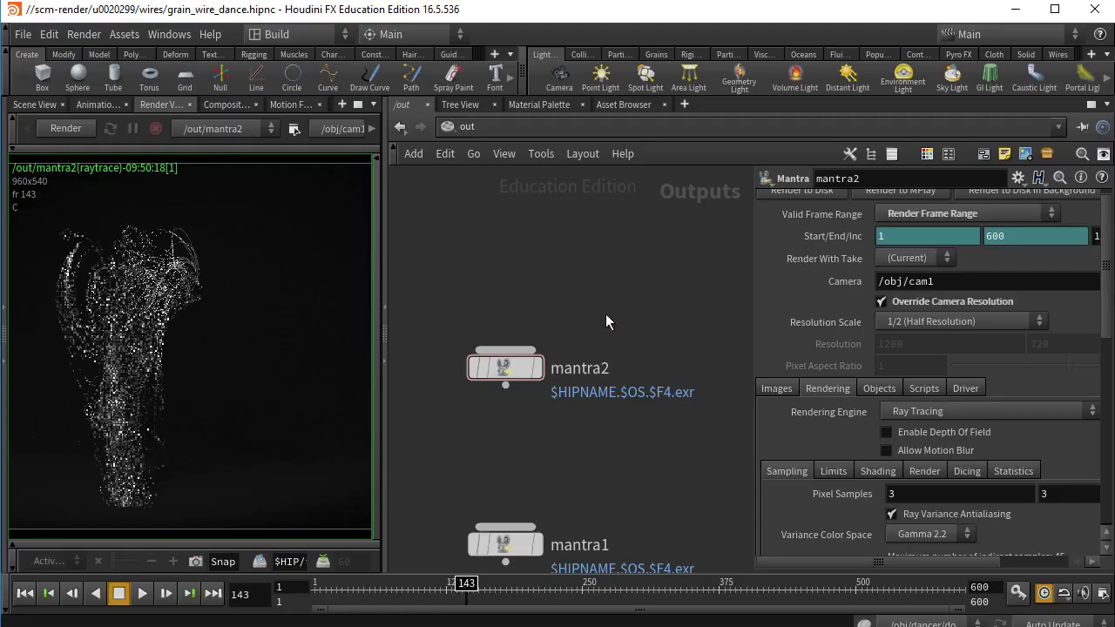
pyautogui.moveTo(515, 546); pyautogui.dragTo(513, 464)
pyautogui.moveTo(621, 281); pyautogui.dragTo(620, 251, button='middle')
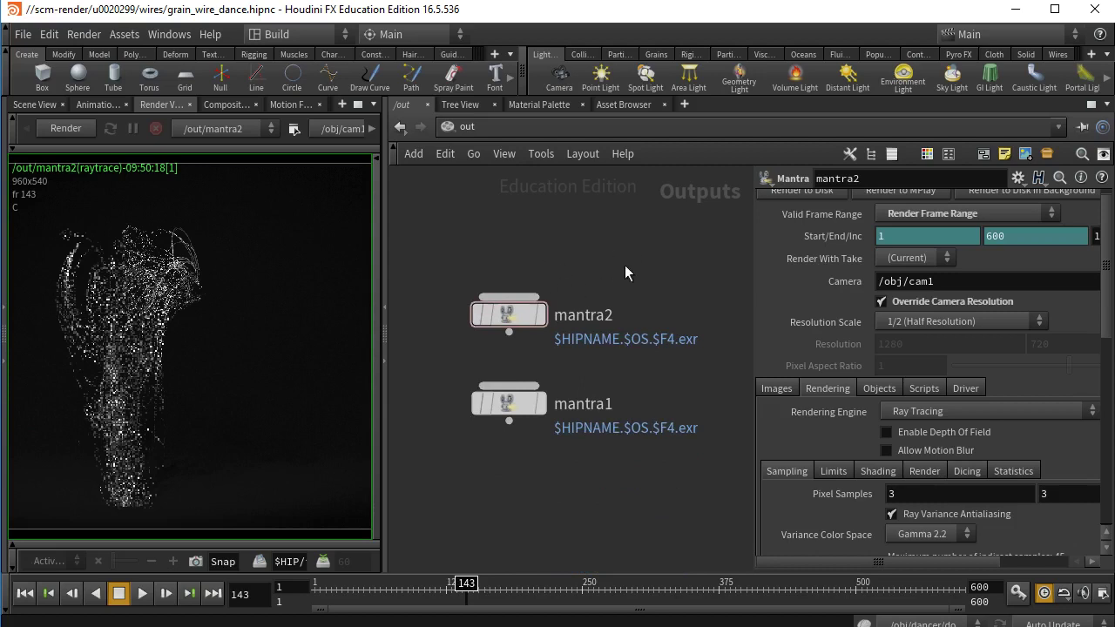
# - Widen the parameter area and the Render View, and start a new mantra2 render from /obj/cam1, stopping it early
pyautogui.moveTo(752, 307); pyautogui.dragTo(630, 309)
pyautogui.moveTo(568, 274); pyautogui.dragTo(500, 323, button='middle')
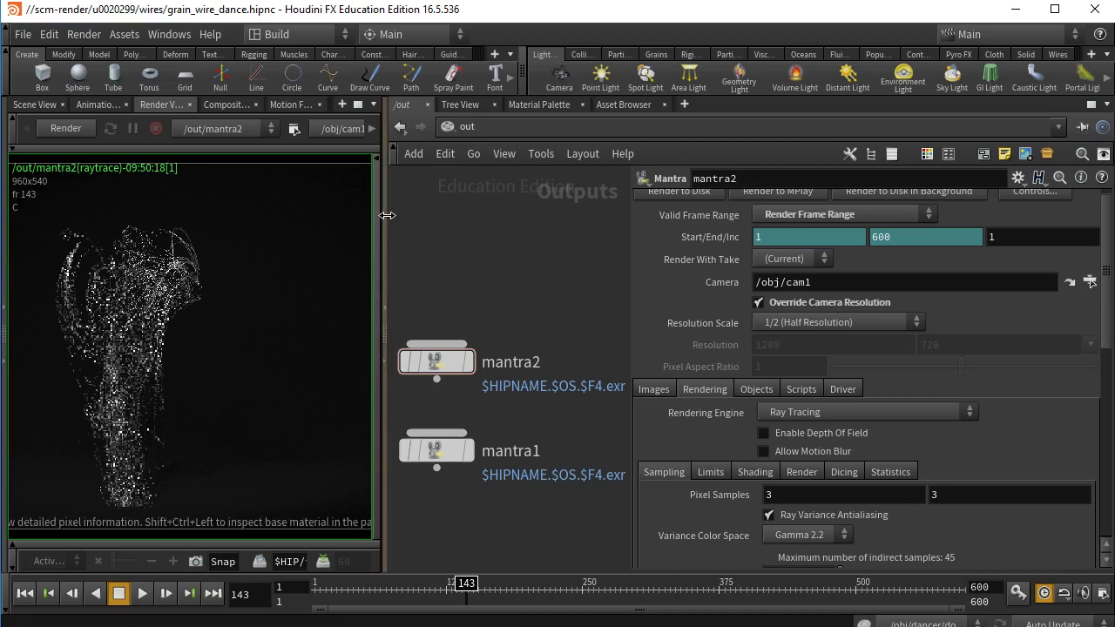
pyautogui.moveTo(389, 216); pyautogui.dragTo(562, 218)
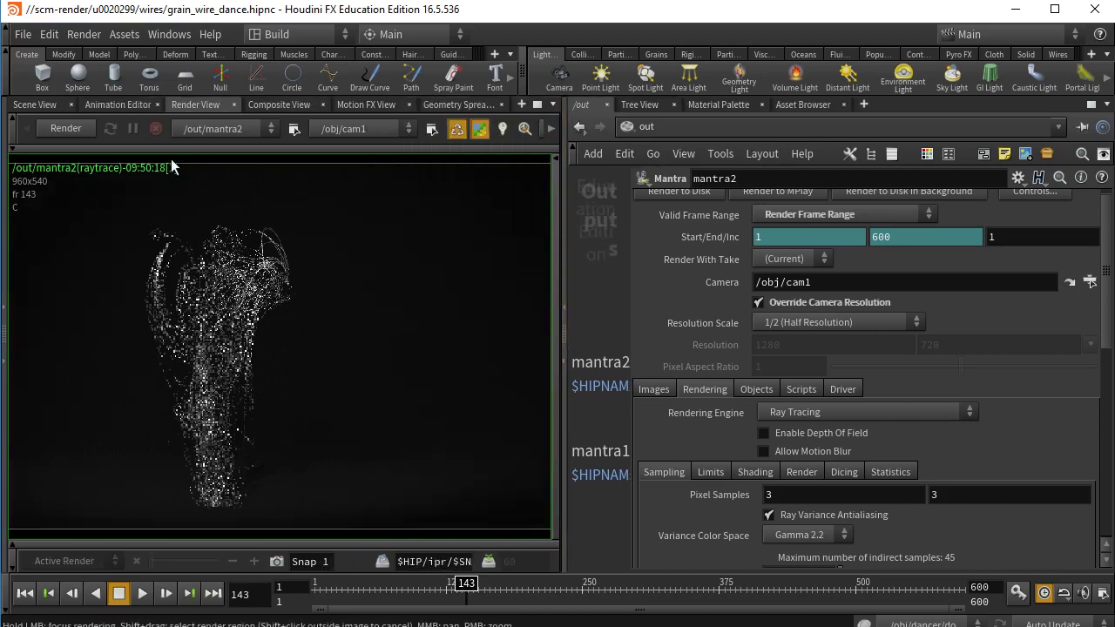
pyautogui.click(77, 128)
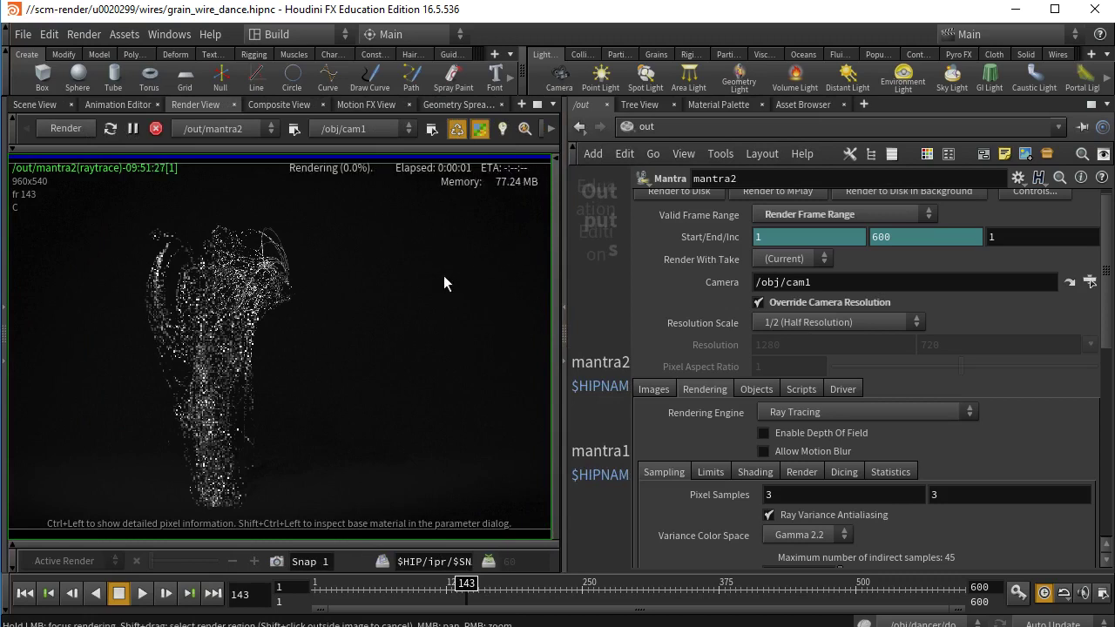
pyautogui.click(156, 128)
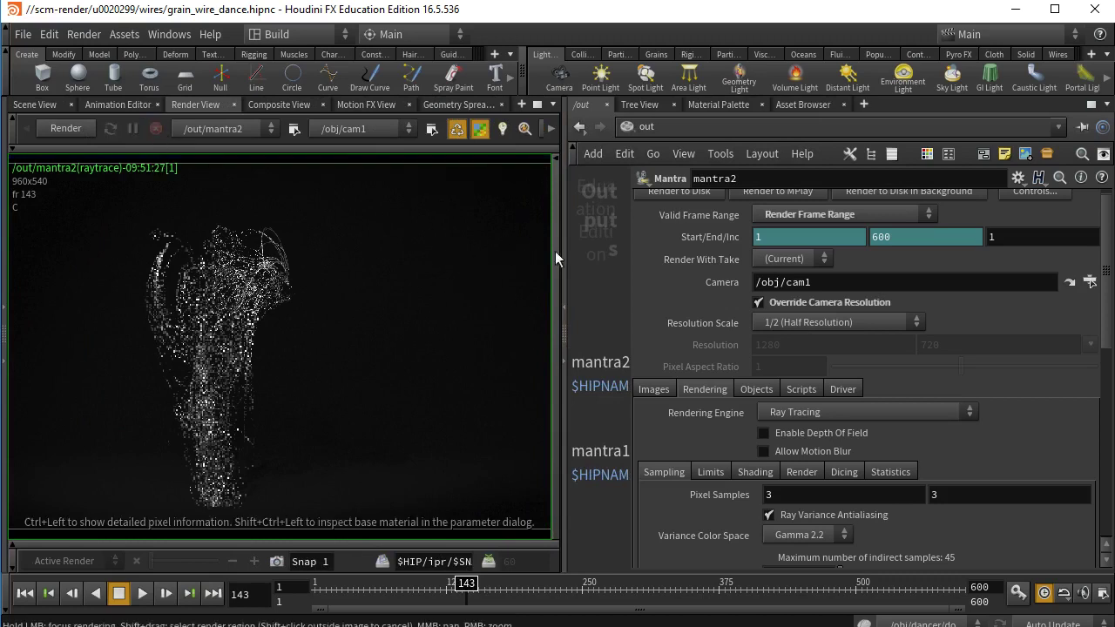
# - Narrow the Render View, shift the mantra nodes up in the network, and widen the parameter area
pyautogui.moveTo(550, 251); pyautogui.dragTo(336, 250)
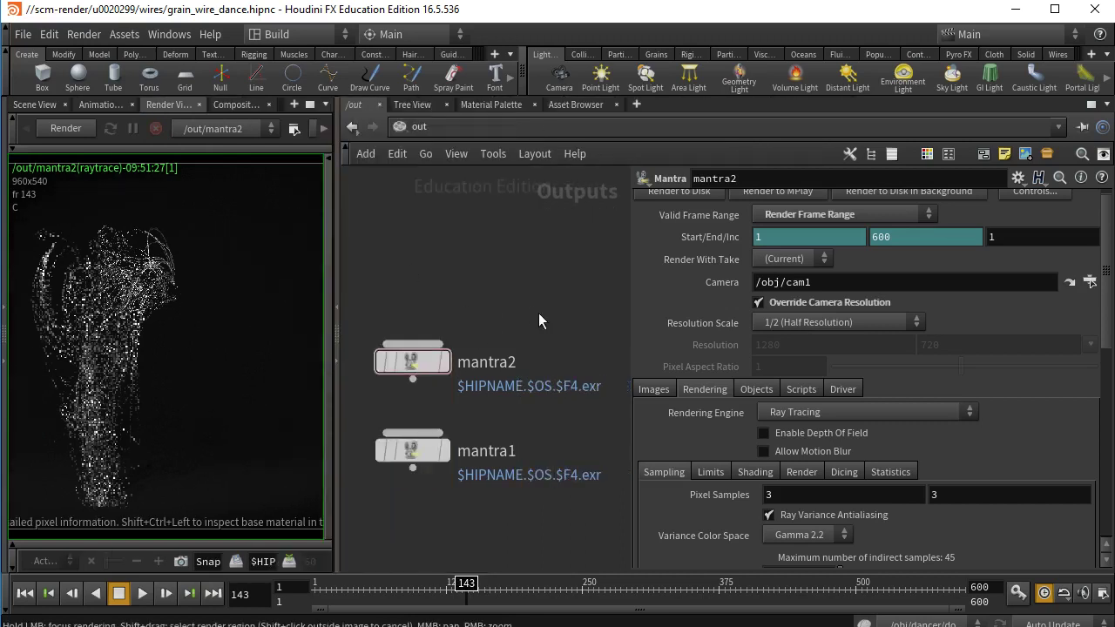
pyautogui.moveTo(538, 312); pyautogui.dragTo(529, 267, button='middle')
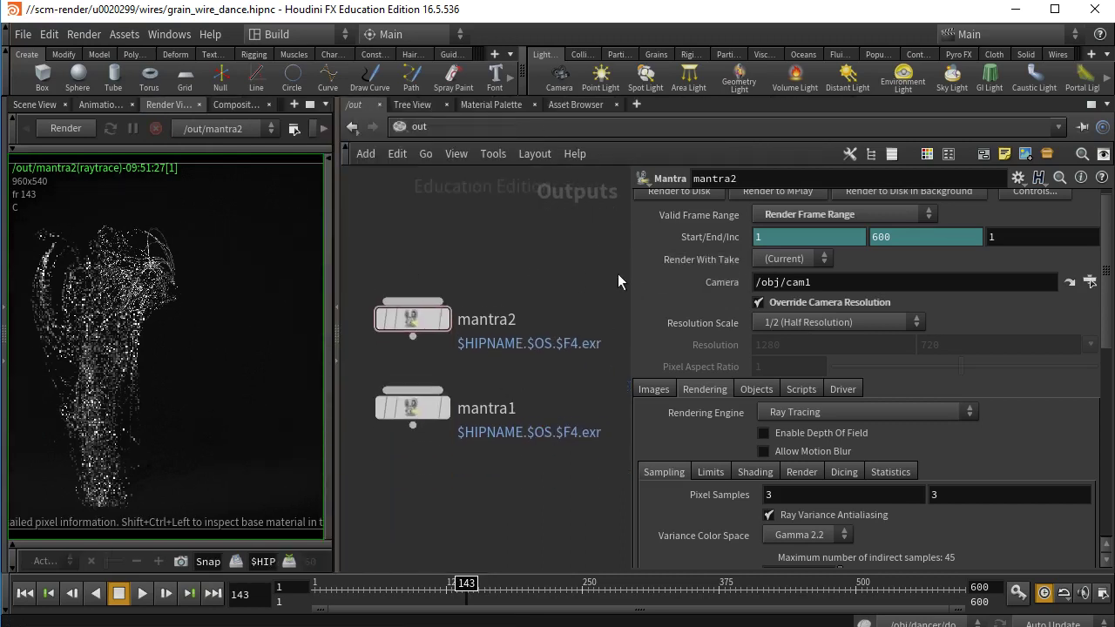
pyautogui.moveTo(631, 273); pyautogui.dragTo(562, 272)
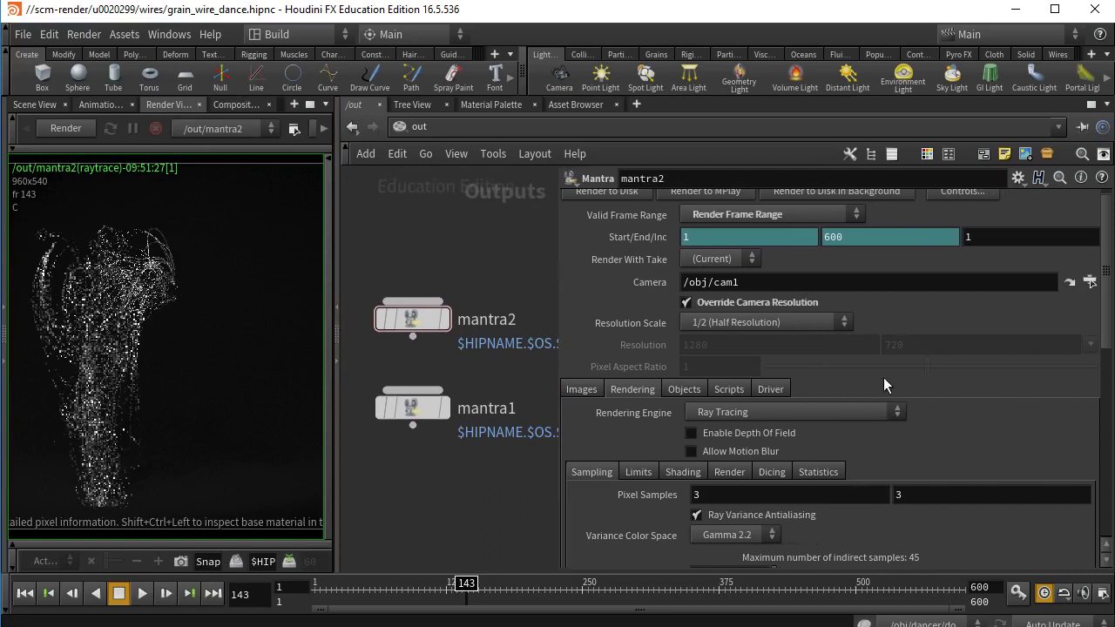
# - Delete the channels on mantra2's frame range end value and set the end frame to 5
pyautogui.scroll(-2, 1108, 288)
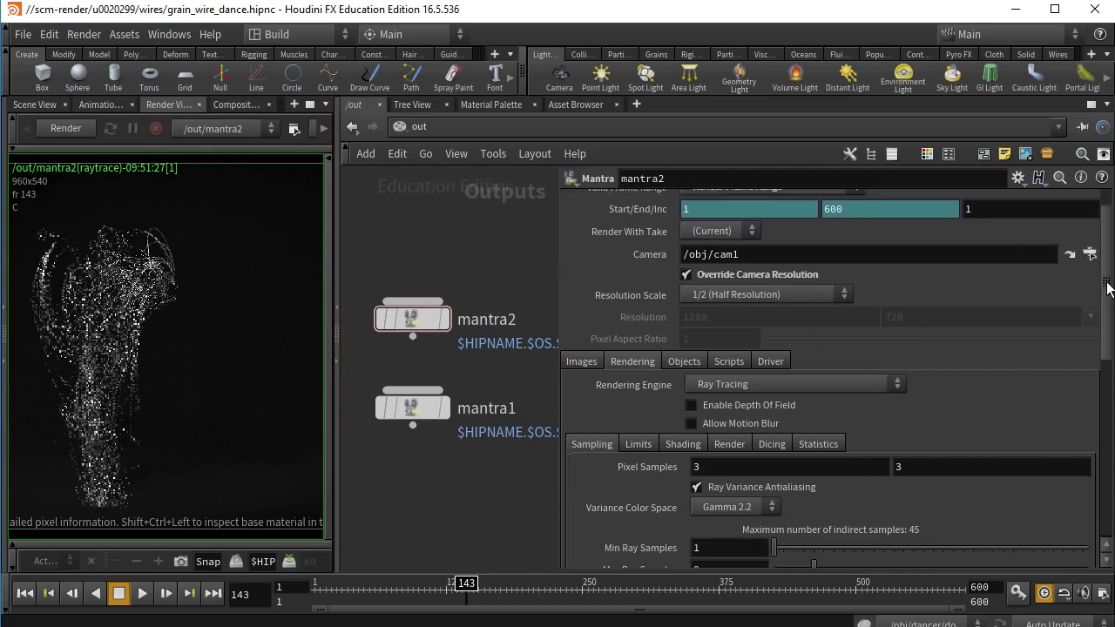
pyautogui.scroll(-1, 1108, 290)
pyautogui.moveTo(1110, 296); pyautogui.dragTo(1111, 264)
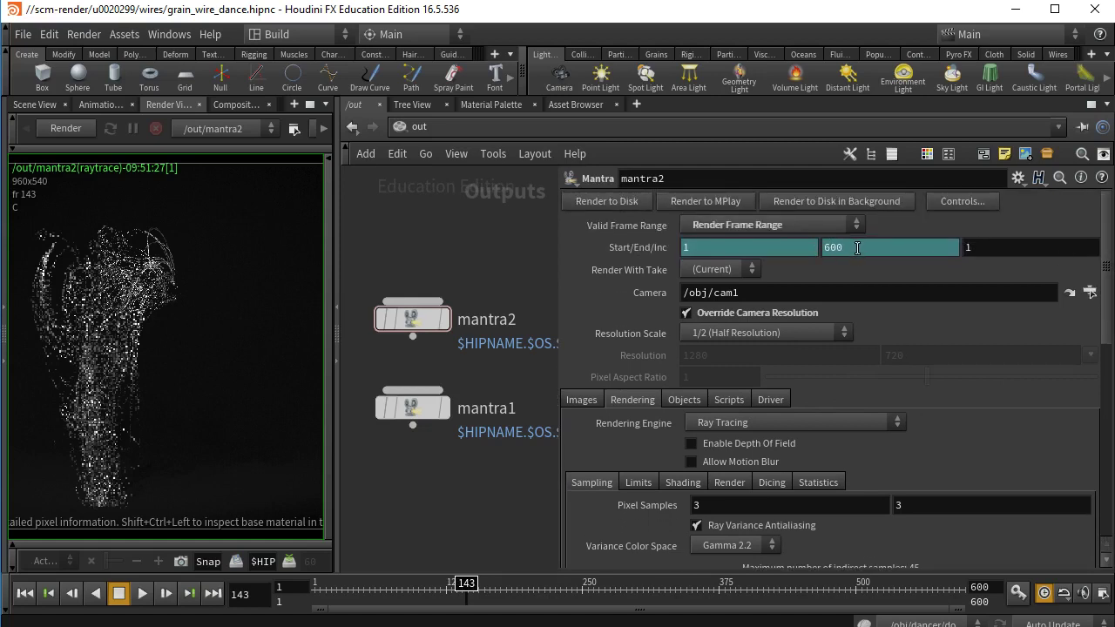
pyautogui.rightClick(858, 248)
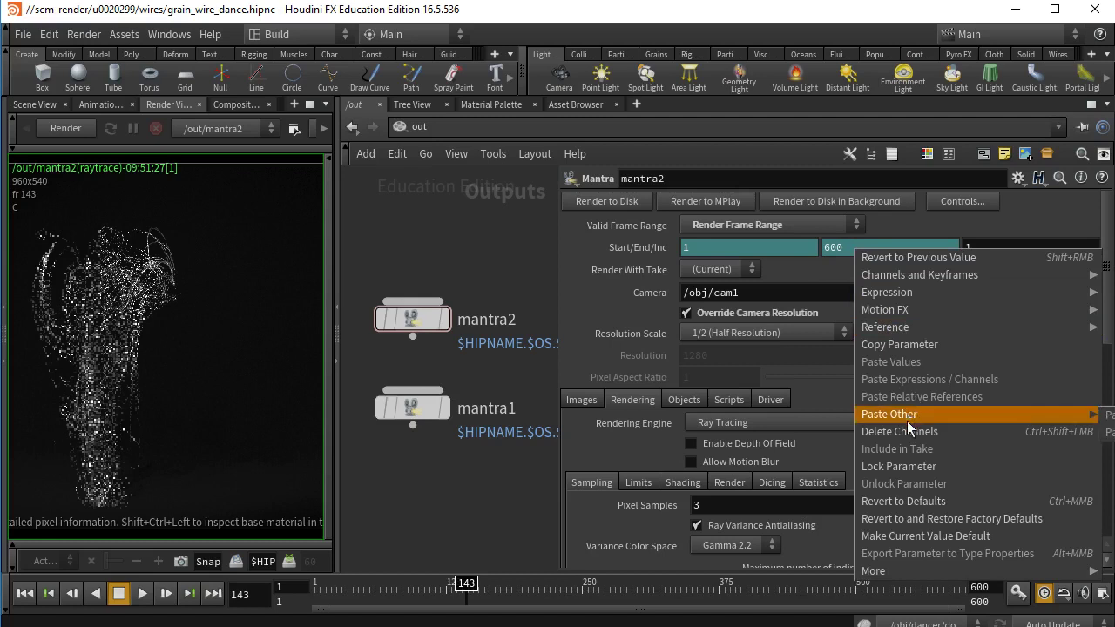
pyautogui.click(945, 432)
pyautogui.click(837, 247)
pyautogui.write('5')
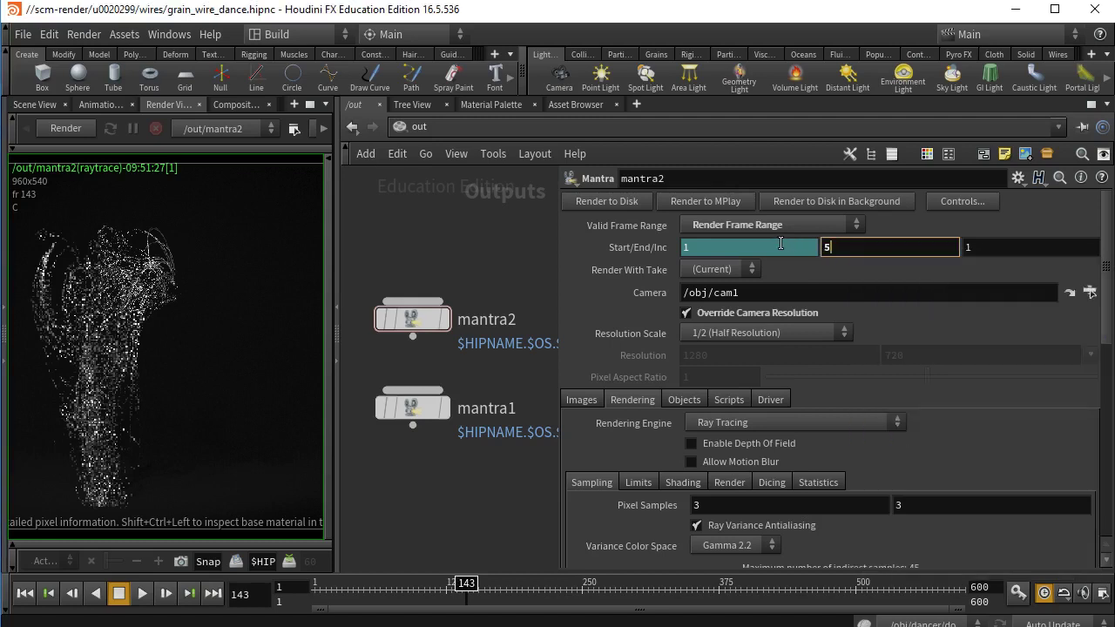
pyautogui.press('Return')
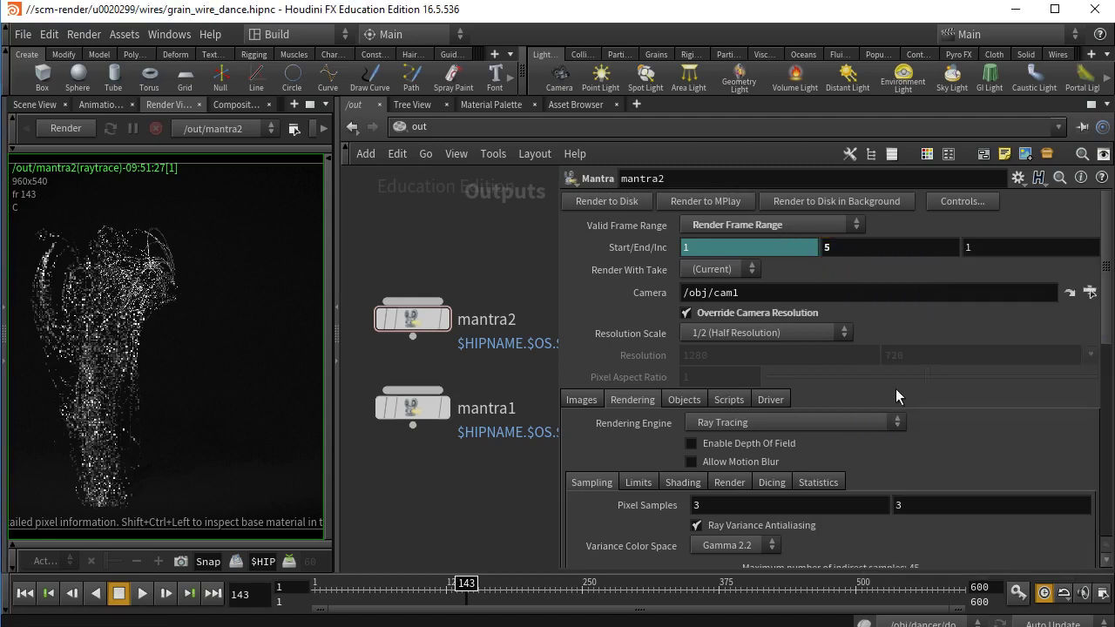
# - Enable mantra2's Disk File option in the driver settings for saving IFD files and check its expanded path
pyautogui.scroll(-3, 828, 279)
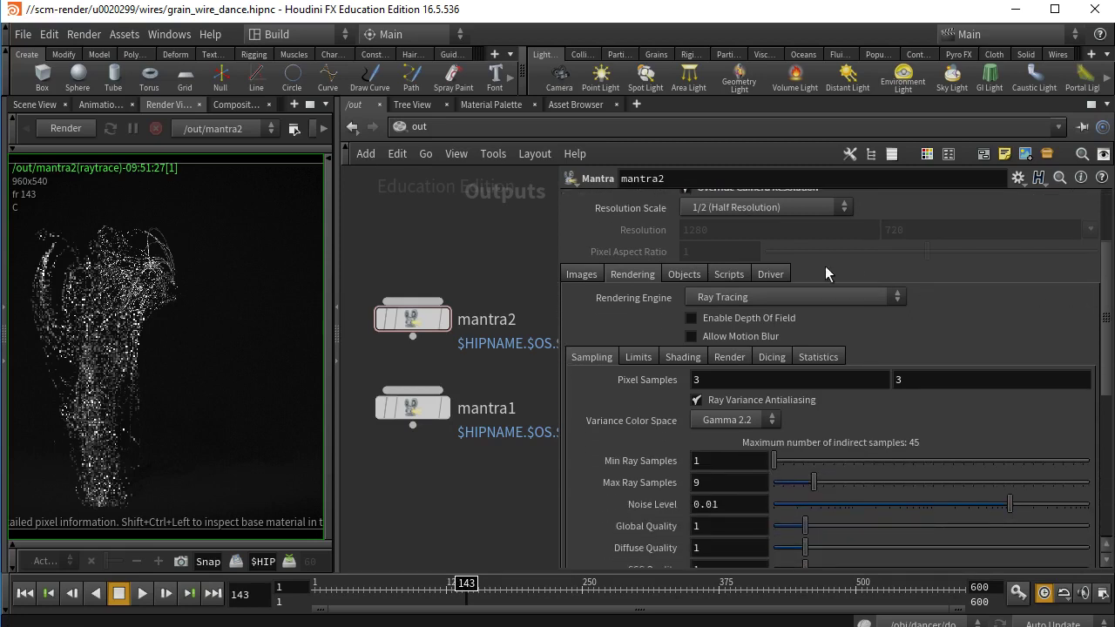
pyautogui.moveTo(1107, 290)
pyautogui.mouseDown()
pyautogui.moveTo(1107, 240)
pyautogui.moveTo(1107, 295)
pyautogui.mouseUp()
pyautogui.click(828, 241)
pyautogui.write('6')
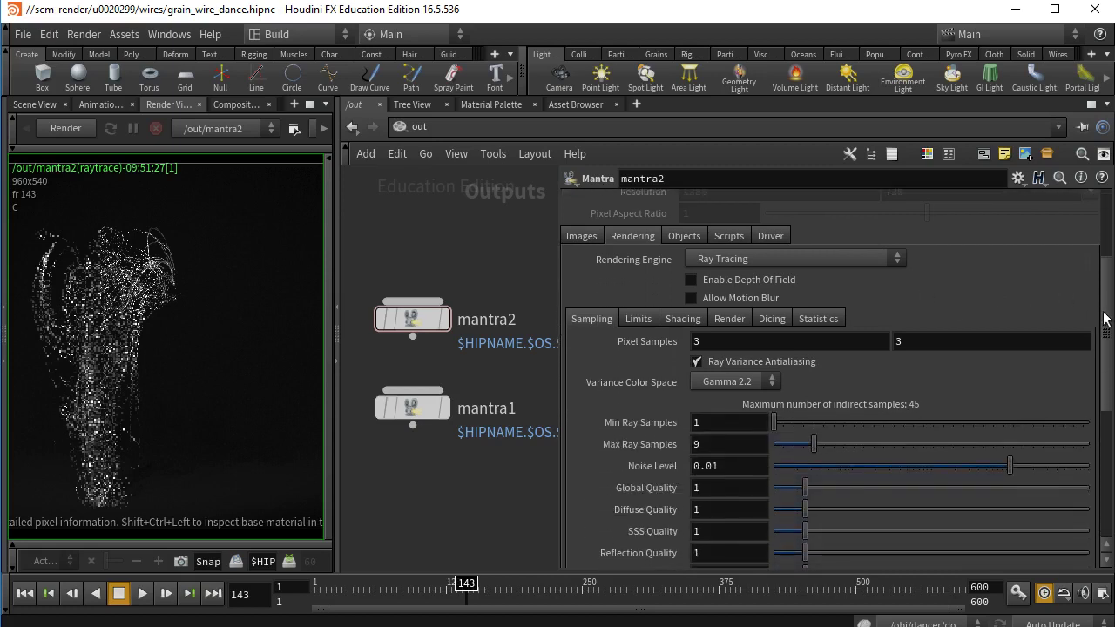
pyautogui.click(774, 237)
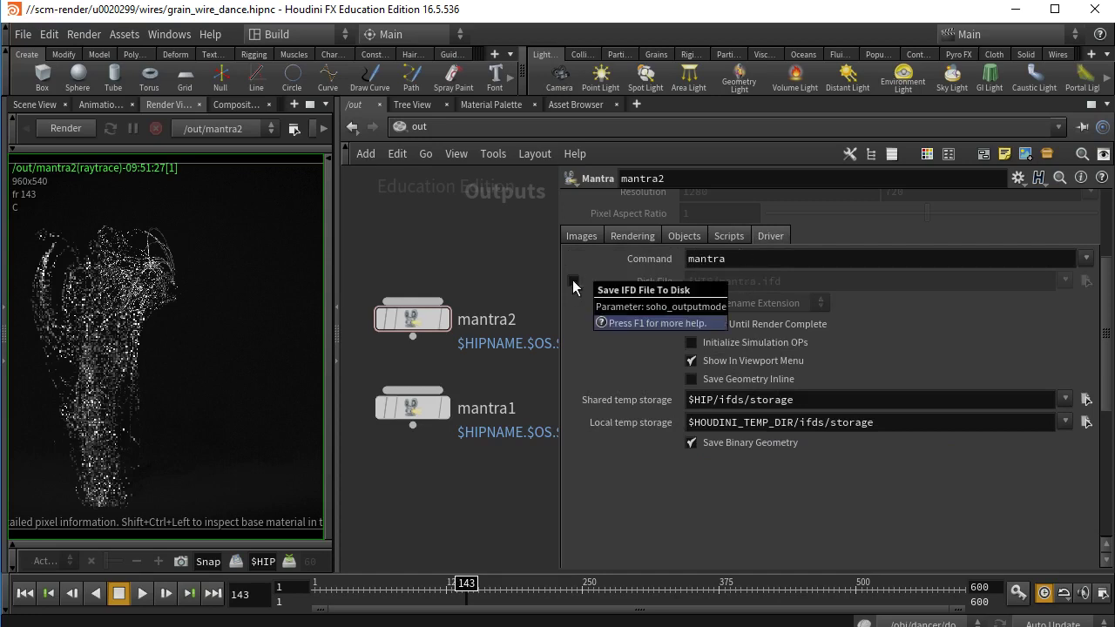
pyautogui.click(572, 280)
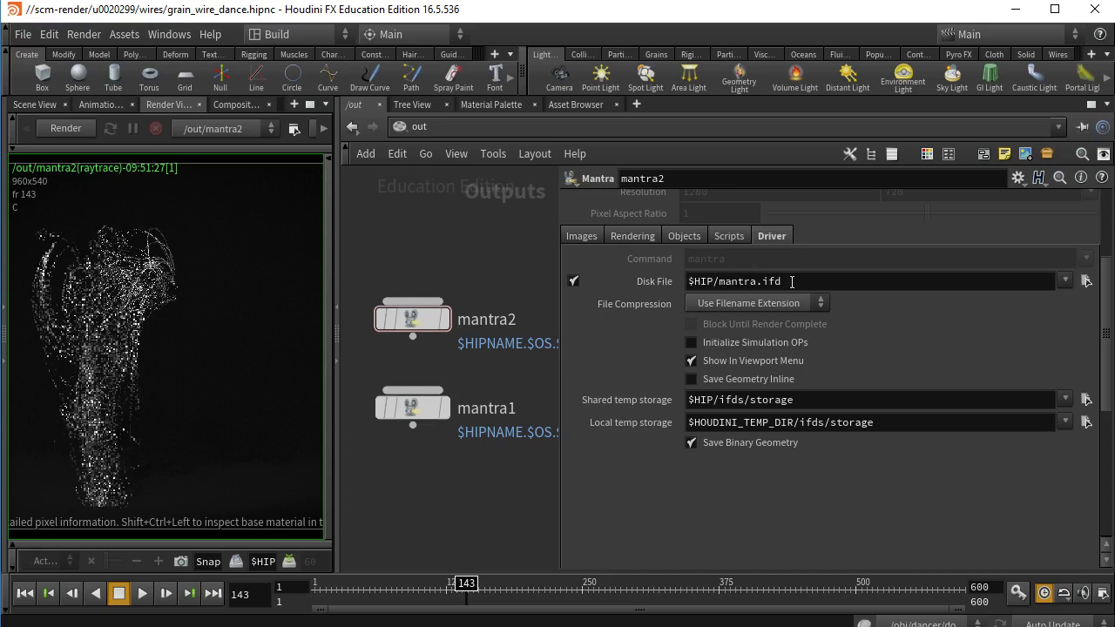
pyautogui.click(655, 281)
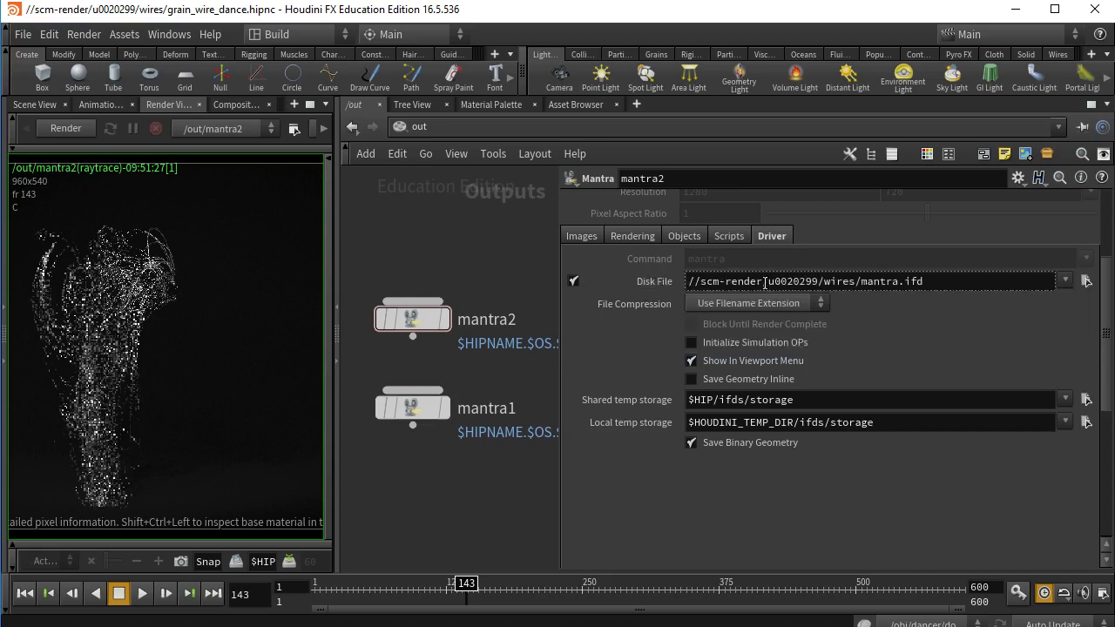
pyautogui.click(664, 282)
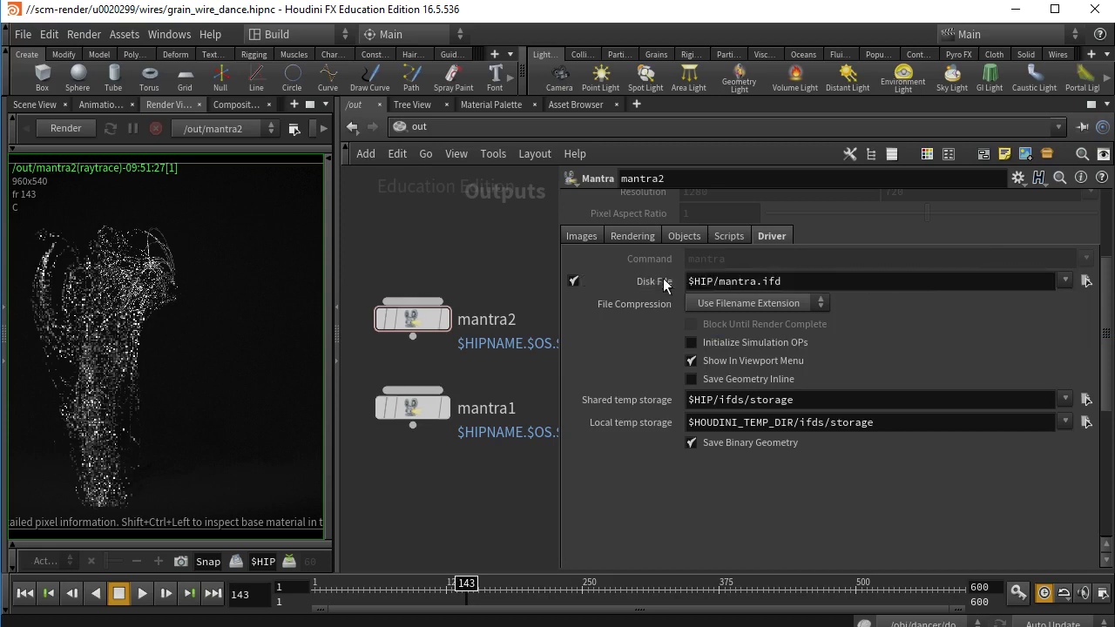
# - Set the Disk File path to $HIP/ifd/wire_dance.$F.ifd and check its expanded path
pyautogui.click(784, 281)
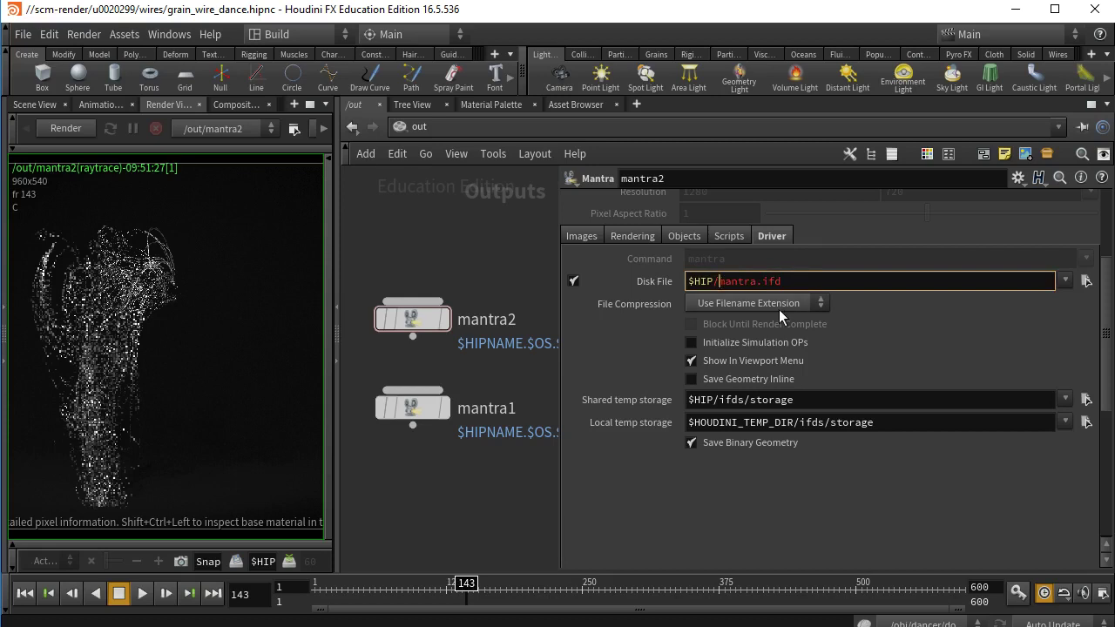
pyautogui.write('ifd/')
pyautogui.moveTo(782, 282); pyautogui.dragTo(745, 281)
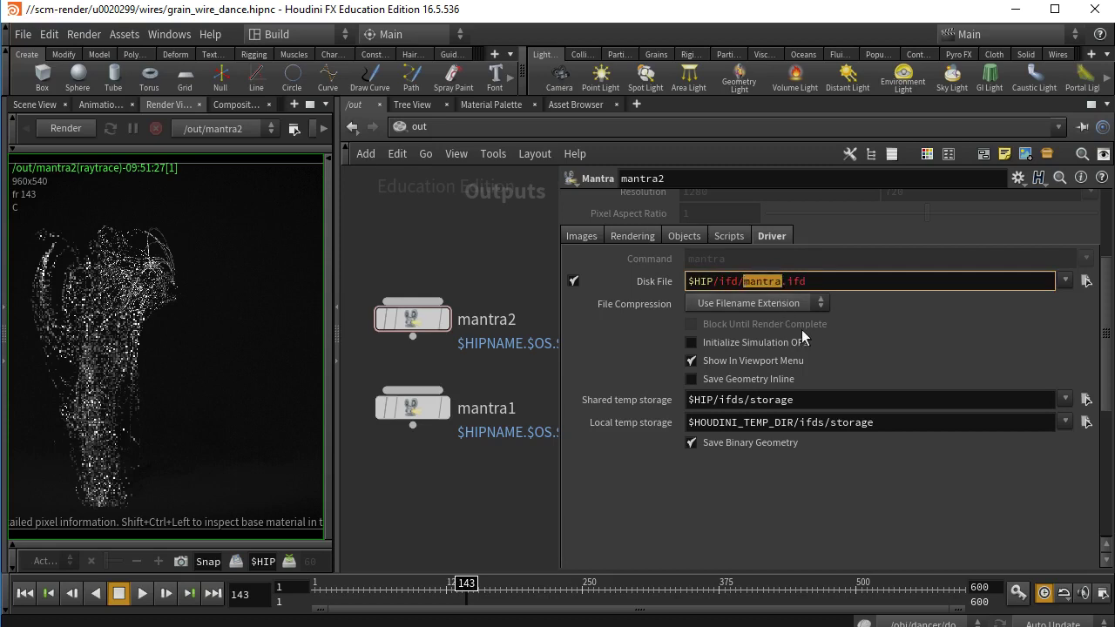
pyautogui.write('wire_')
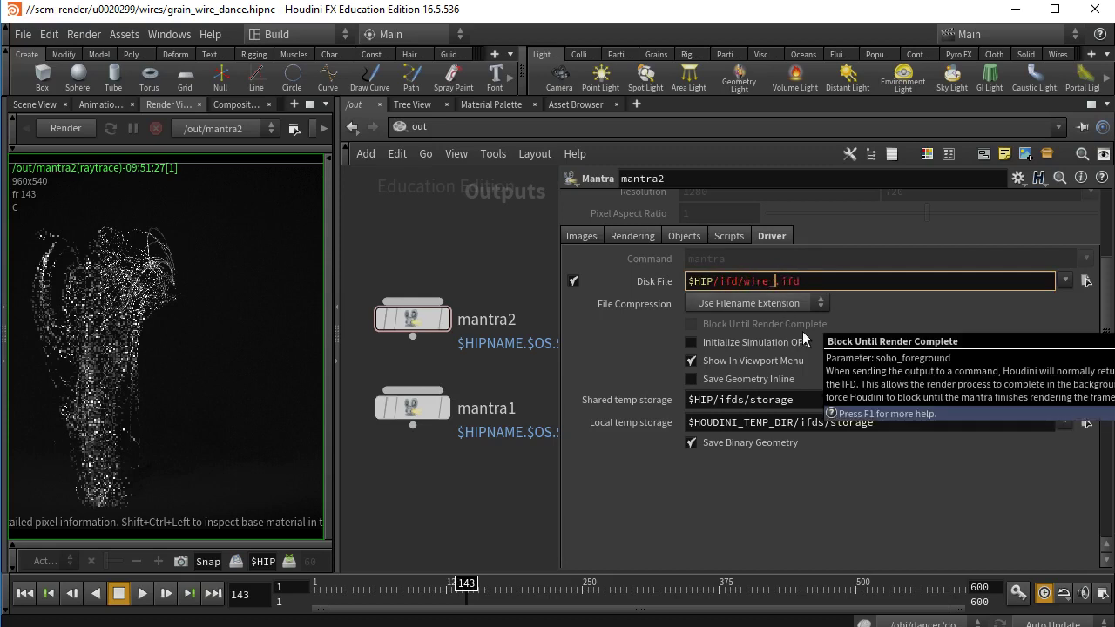
pyautogui.write('dance')
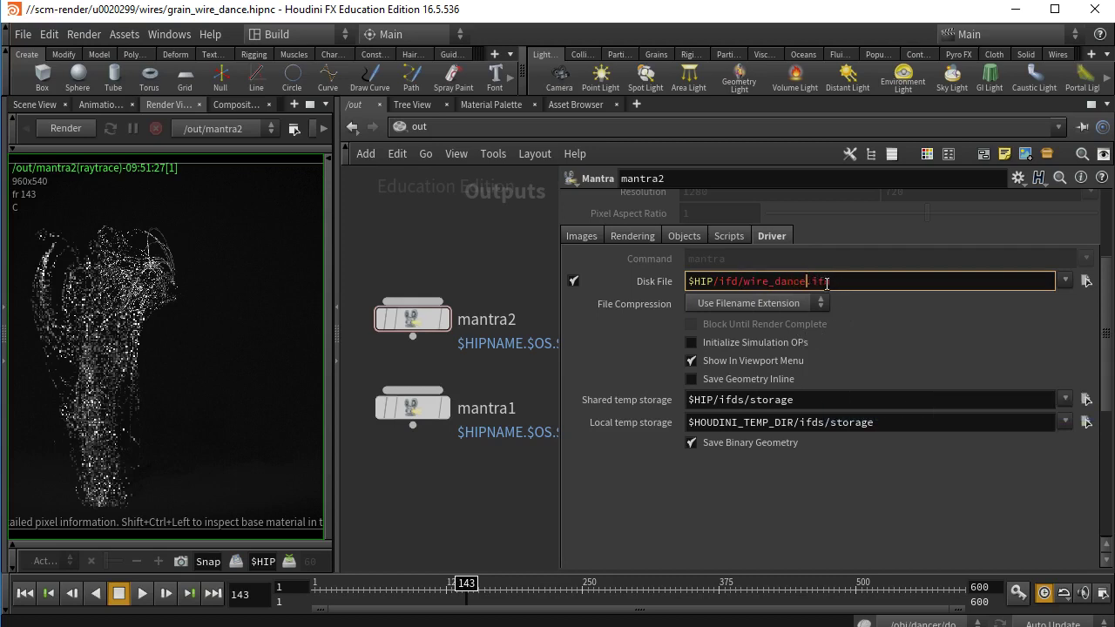
pyautogui.write('.$')
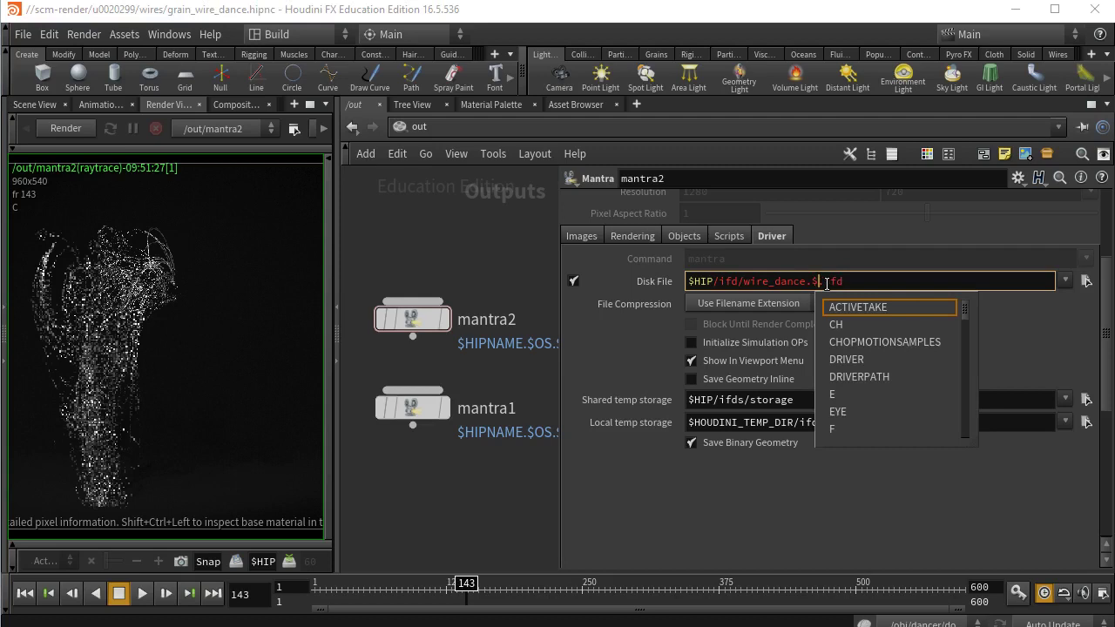
pyautogui.write('F.')
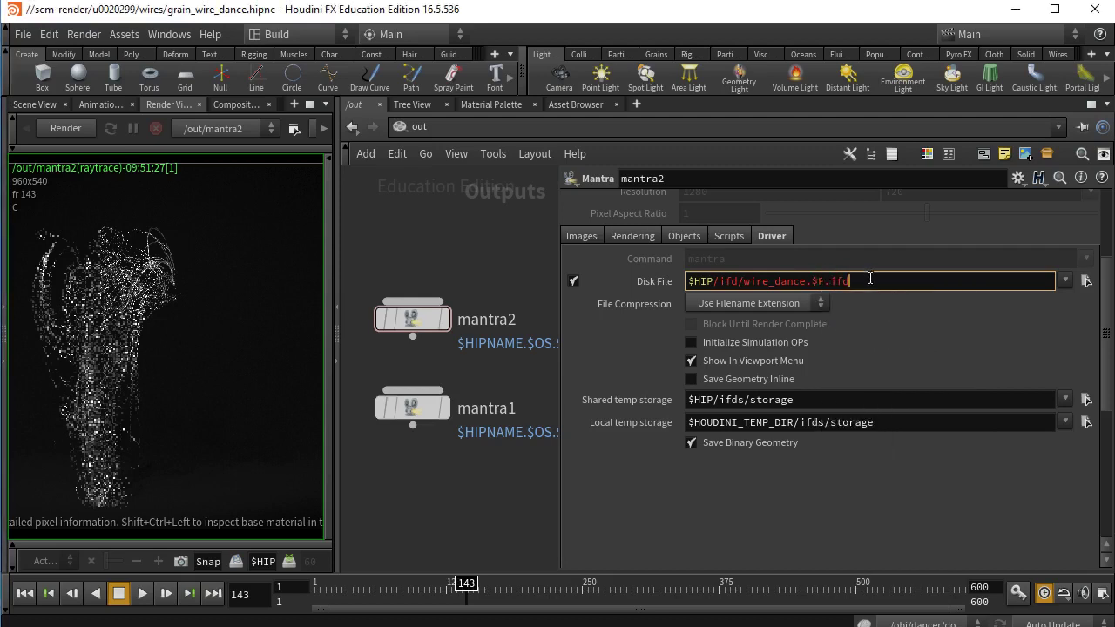
pyautogui.press('Return')
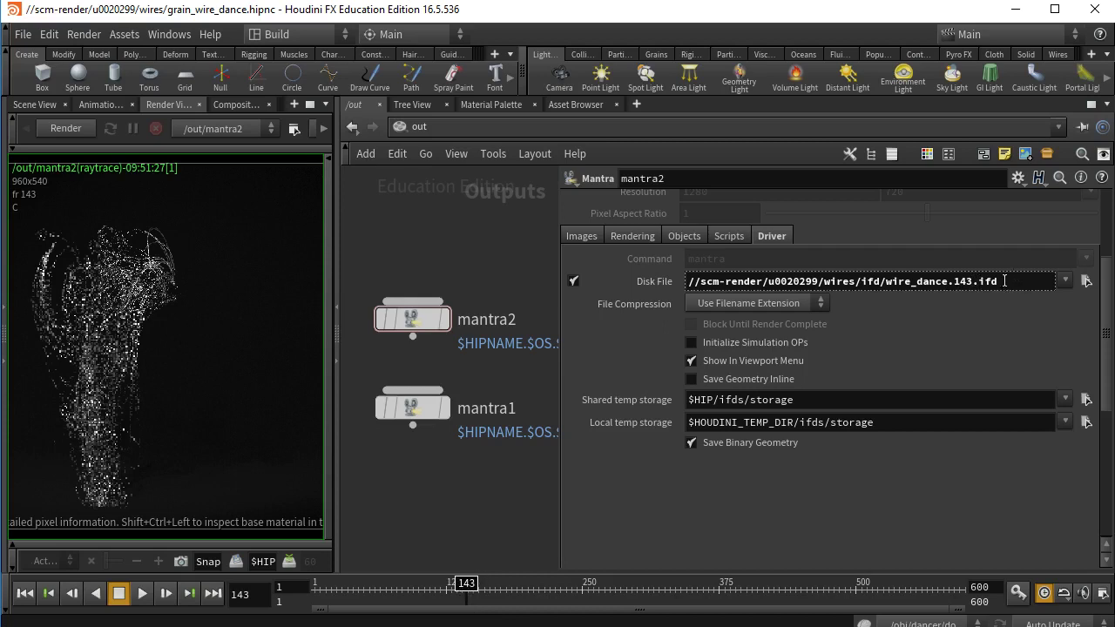
pyautogui.click(650, 280)
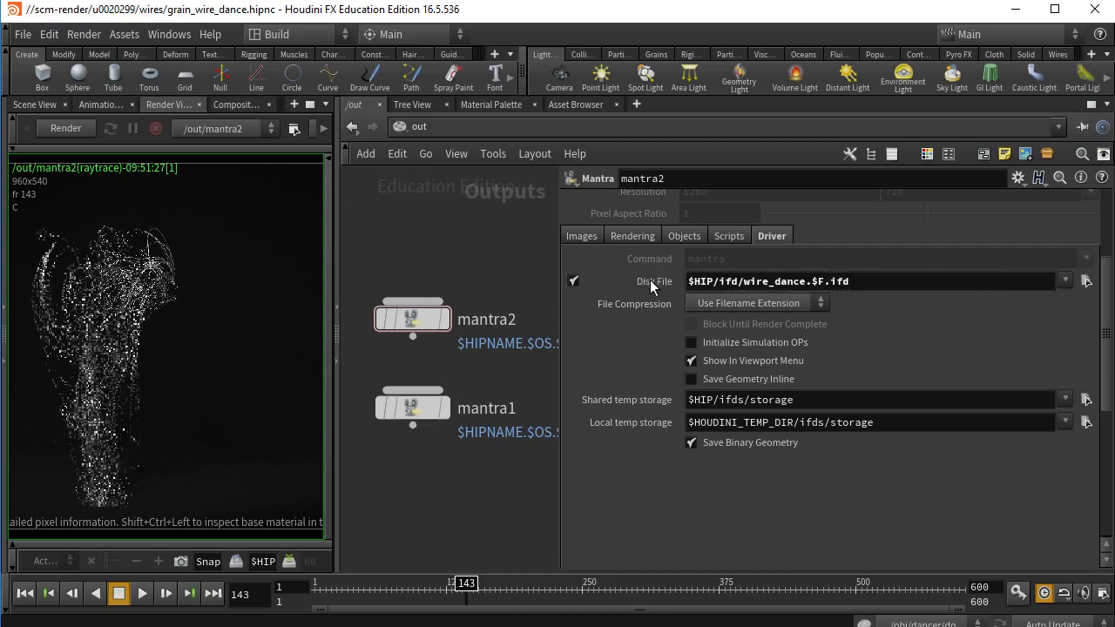
# - Check the expanded path of the Shared temp storage parameter, then return it to the variable form
pyautogui.doubleClick(784, 401)
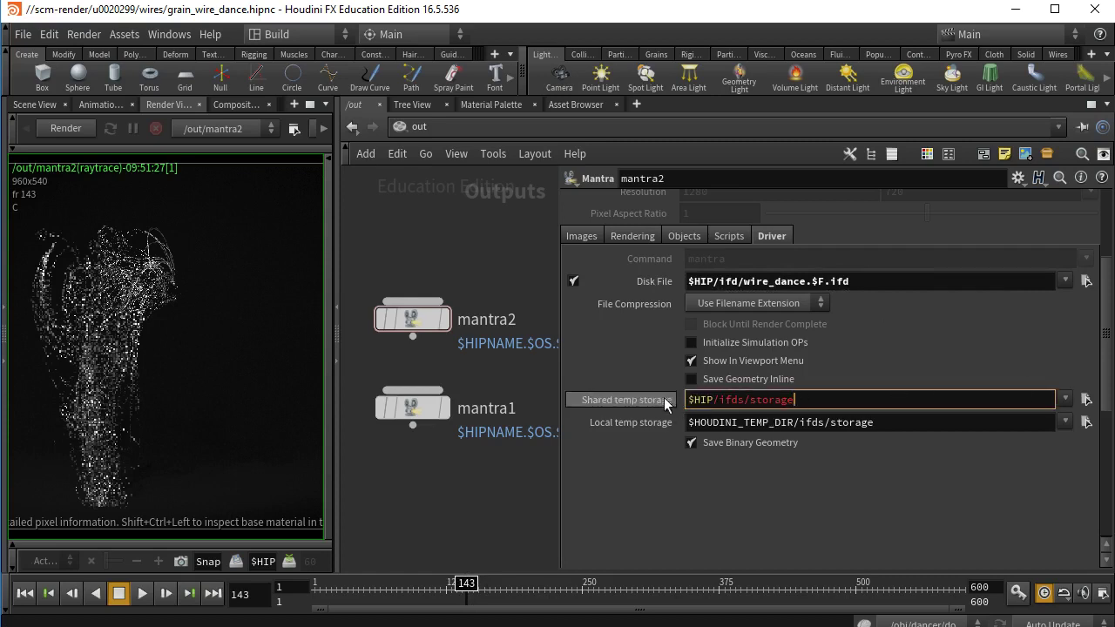
pyautogui.click(636, 400)
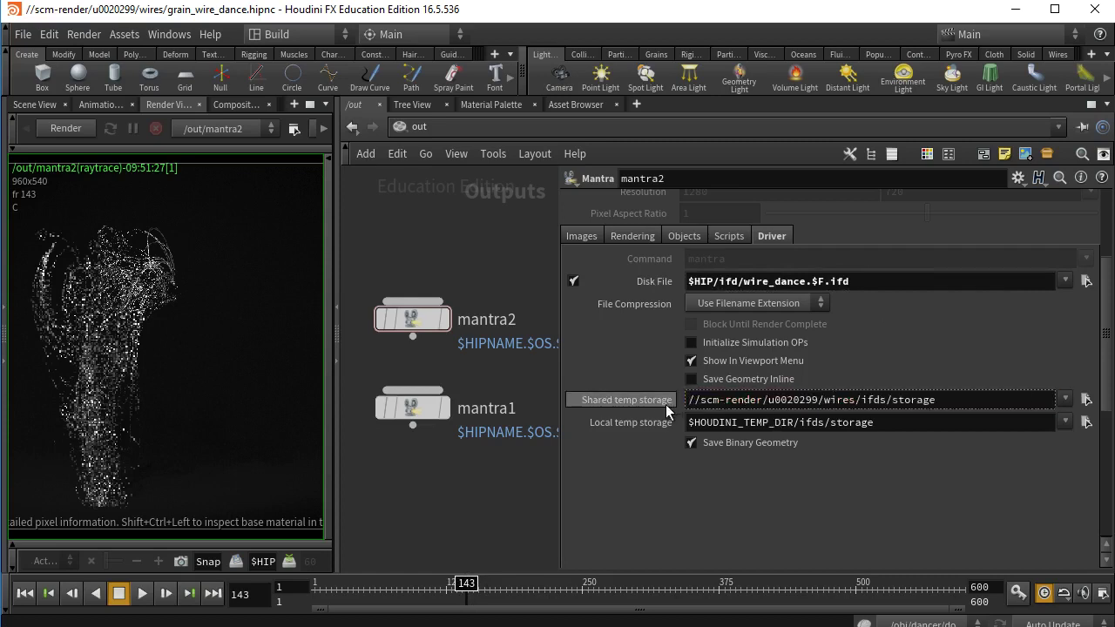
pyautogui.click(651, 401)
# - Render mantra2 to disk to write out the IFD files, then minimize the Houdini window
pyautogui.moveTo(1105, 341); pyautogui.dragTo(1102, 272)
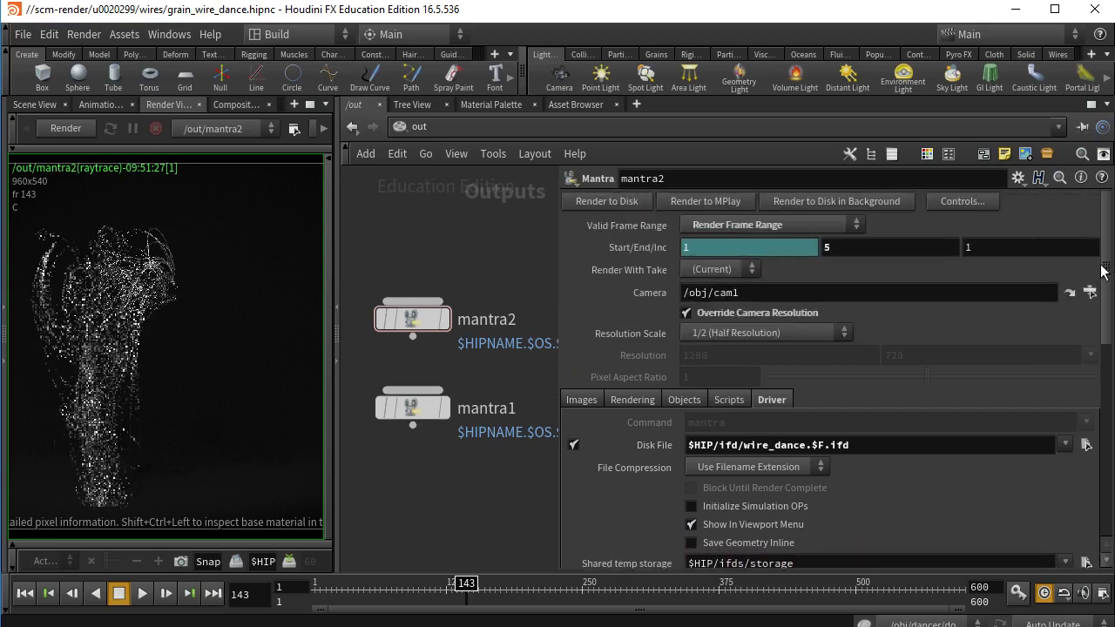
pyautogui.click(636, 202)
pyautogui.click(1016, 14)
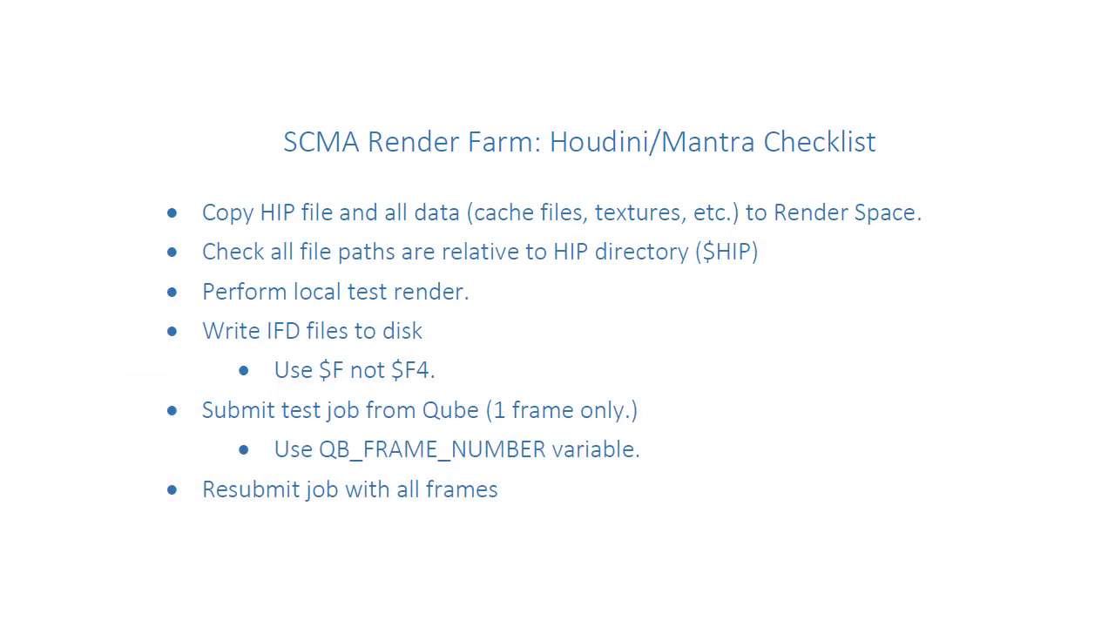
# - Show the desktop, open the wires folder in Render Space, and move its window higher on the screen
pyautogui.press('super+d')
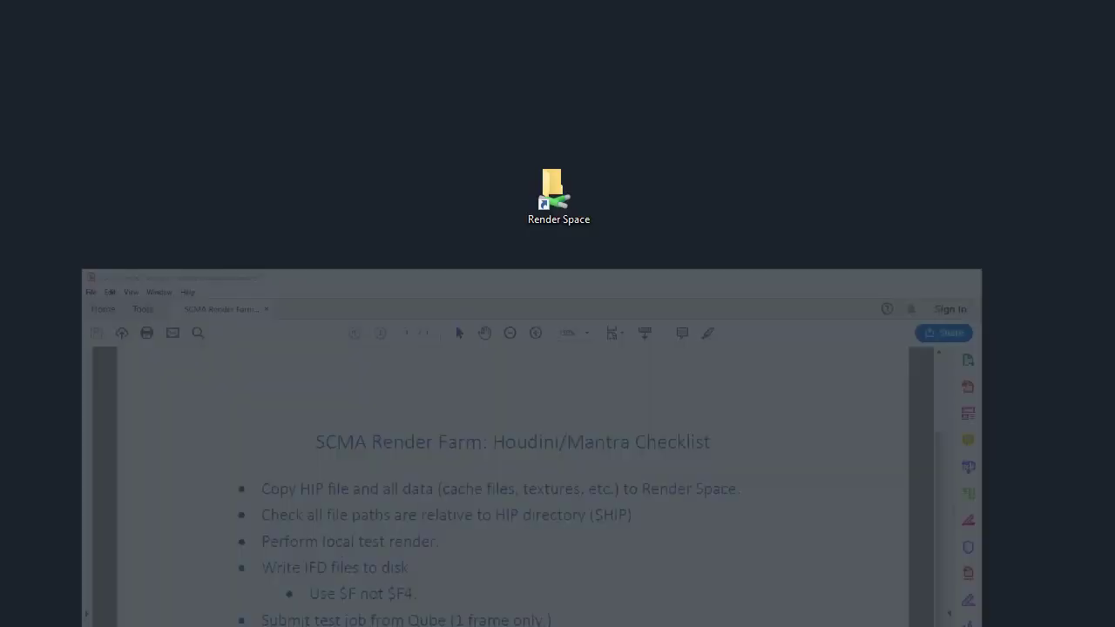
pyautogui.doubleClick(551, 206)
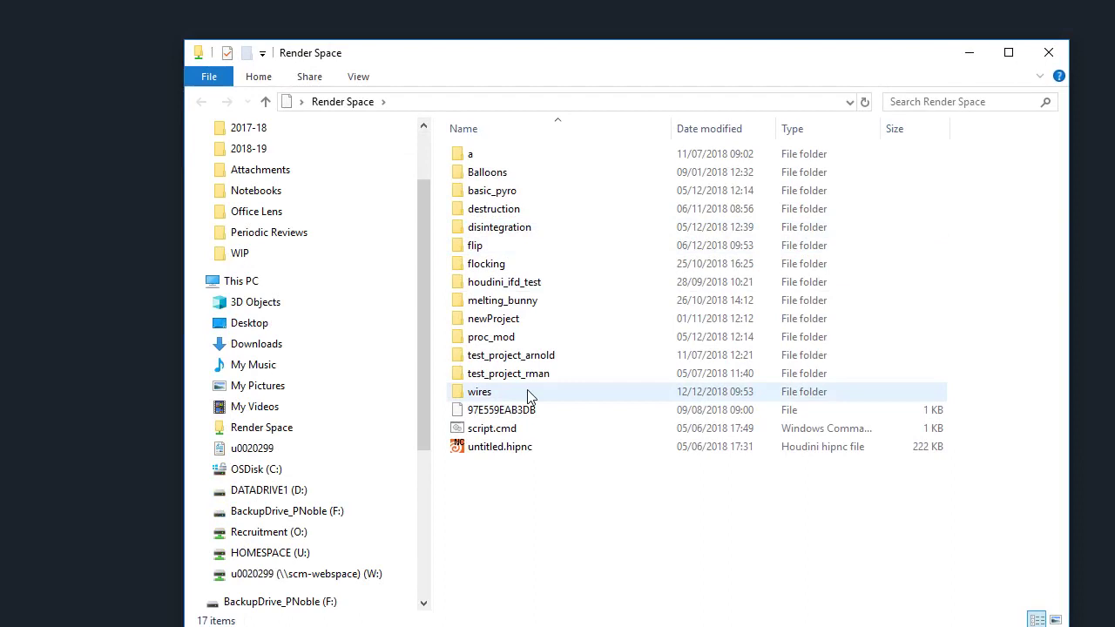
pyautogui.doubleClick(529, 394)
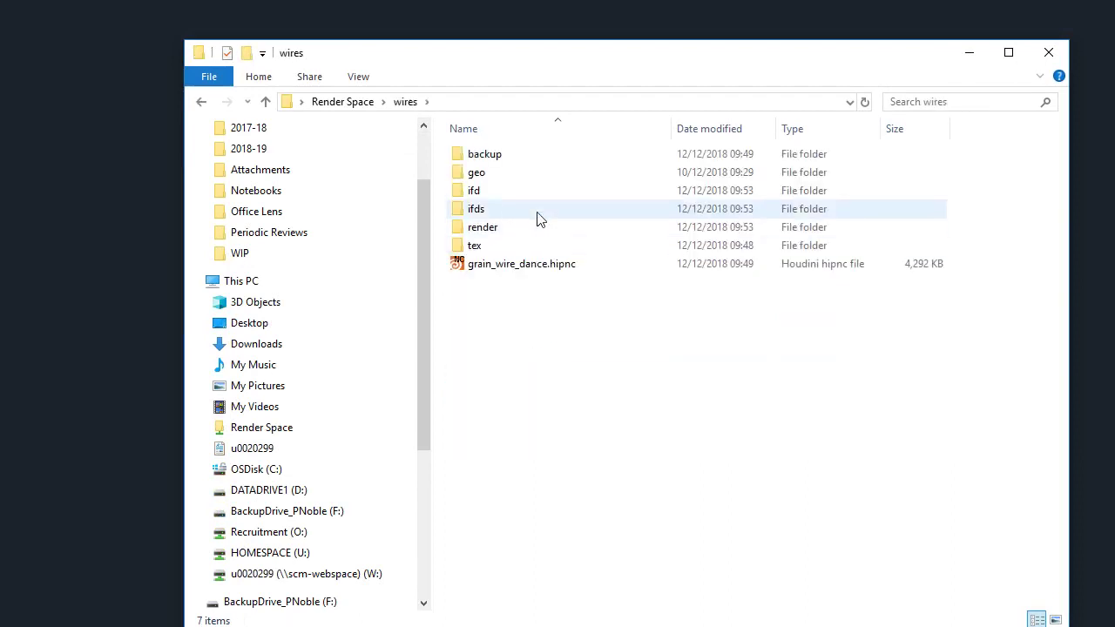
pyautogui.moveTo(617, 59); pyautogui.dragTo(625, 26)
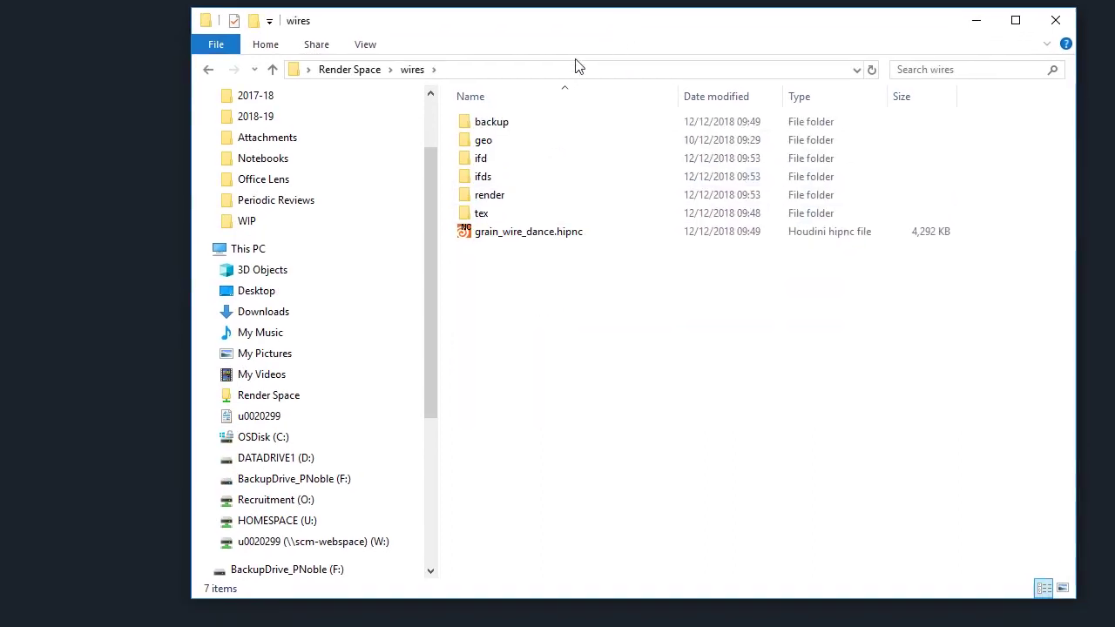
# - Open the ifd folder inside wires and examine the written files, selecting wire_dance.5.ifd
pyautogui.click(512, 134)
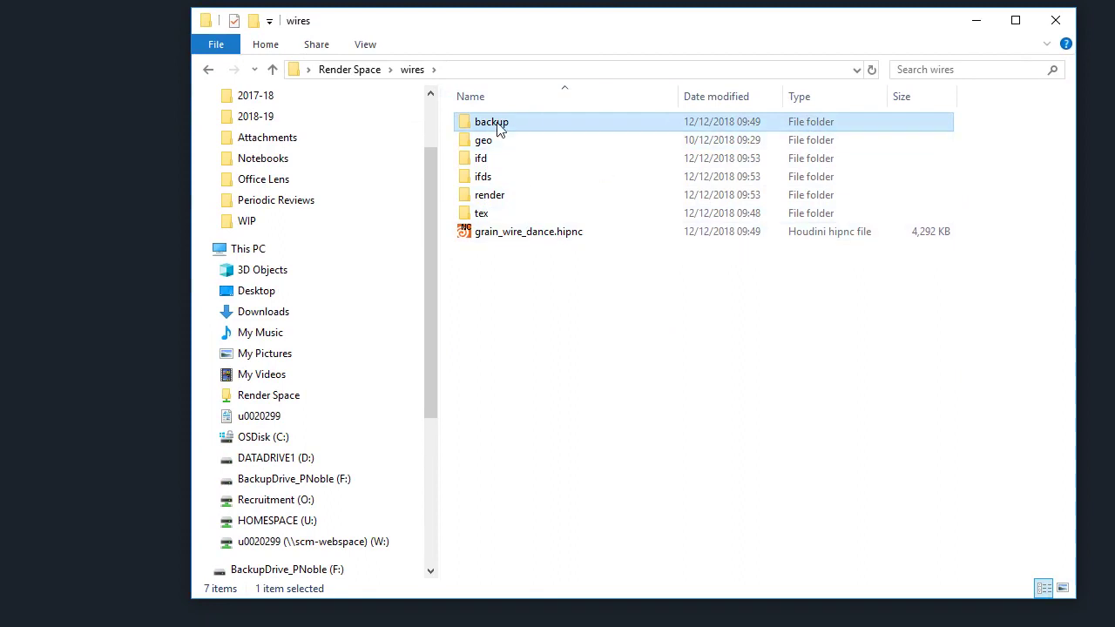
pyautogui.doubleClick(499, 128)
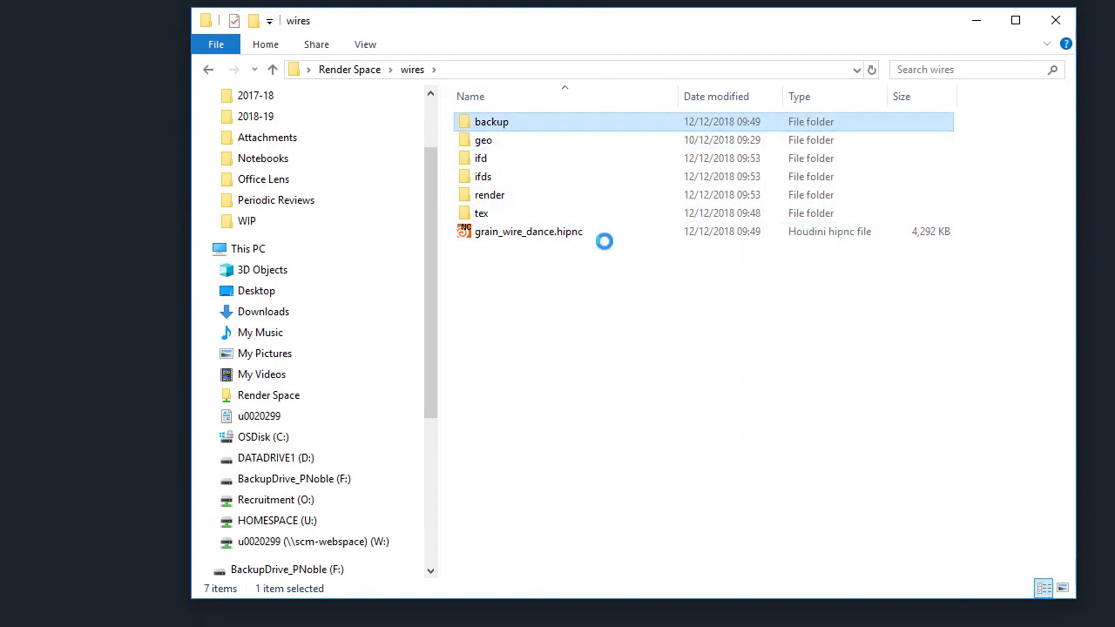
pyautogui.click(412, 70)
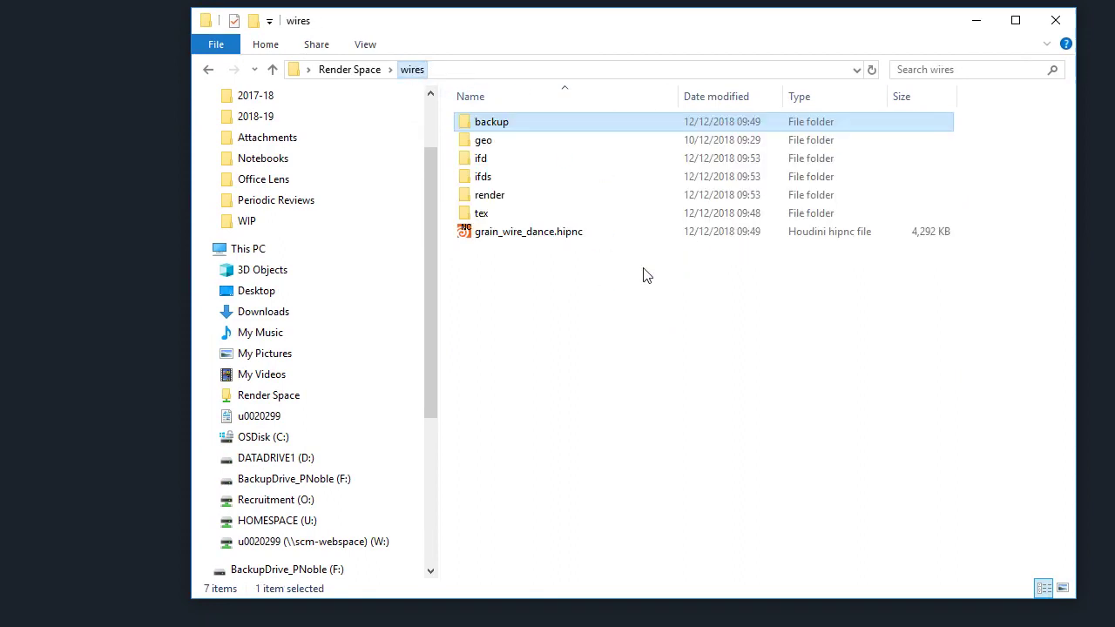
pyautogui.doubleClick(491, 161)
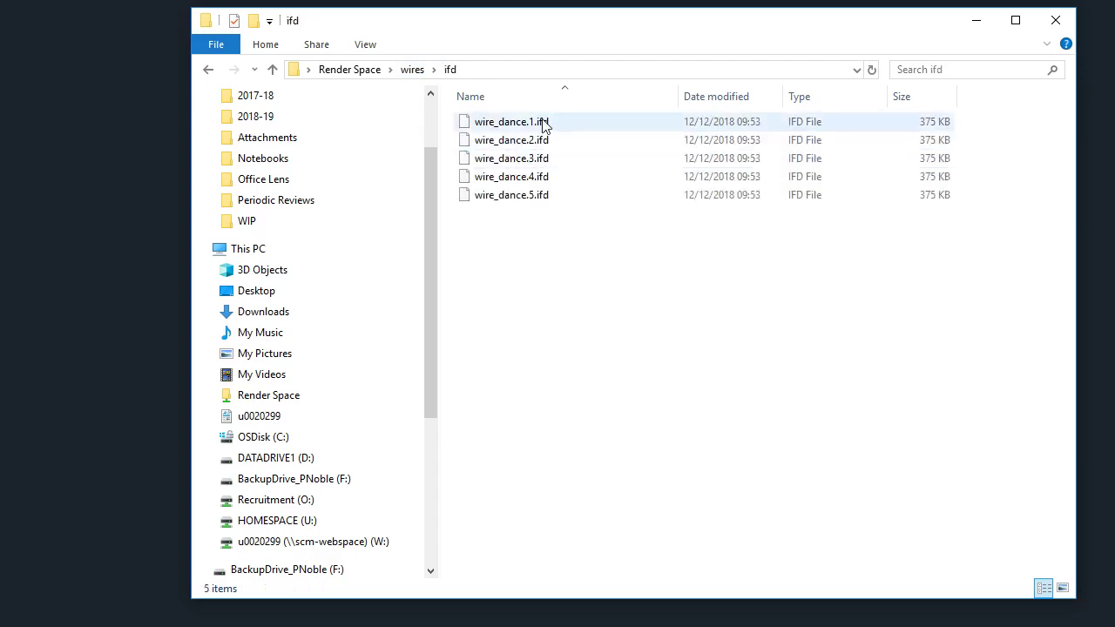
pyautogui.click(534, 199)
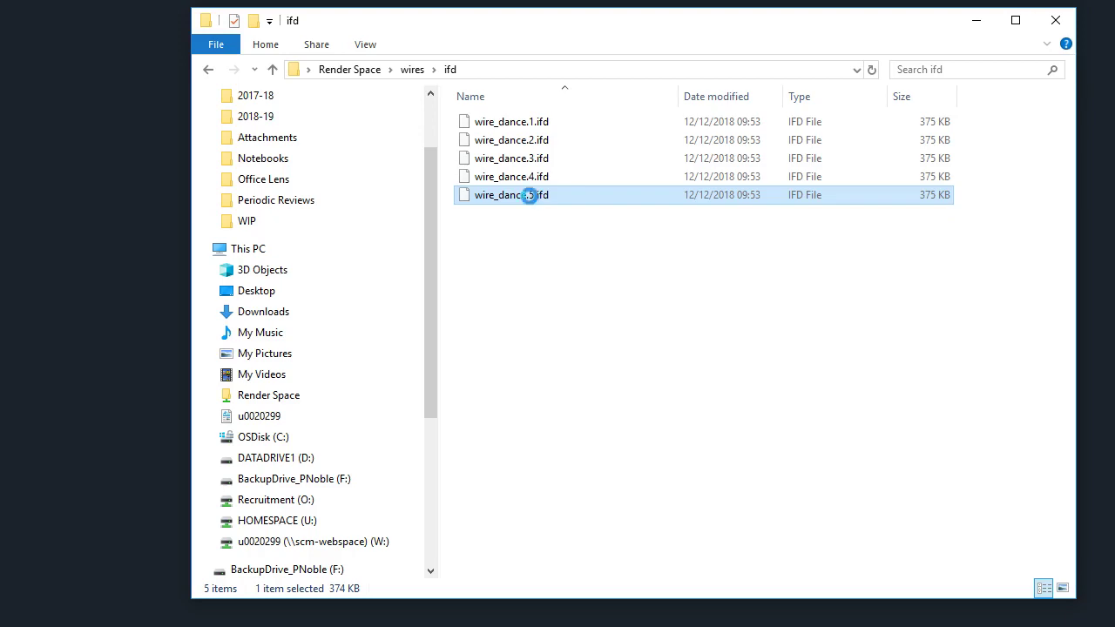
# - Open wire_dance.5.ifd in Notepad++, examine its HIP and shared storage paths, and close the editor
pyautogui.rightClick(534, 199)
pyautogui.click(606, 267)
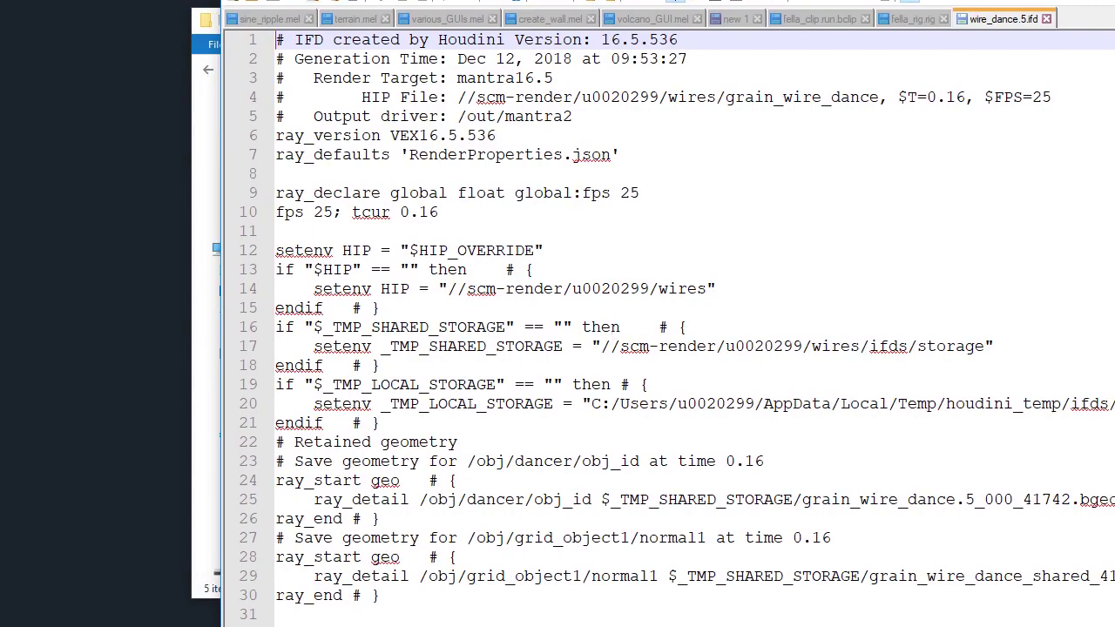
pyautogui.moveTo(223, 0); pyautogui.dragTo(739, 358)
pyautogui.moveTo(1114, 368); pyautogui.dragTo(600, 44)
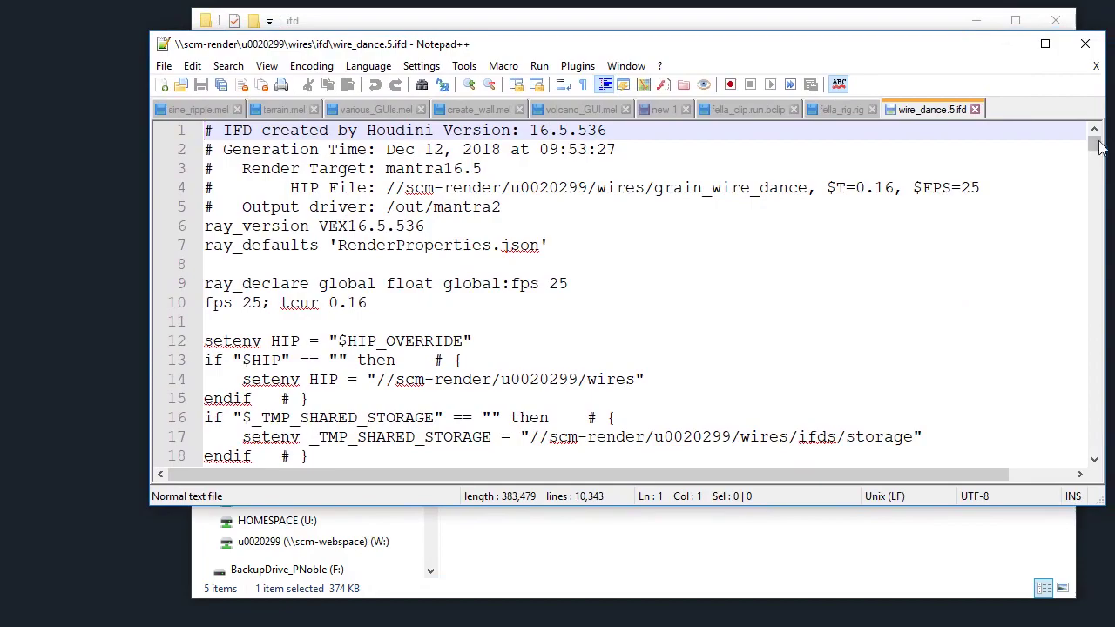
pyautogui.moveTo(1095, 148); pyautogui.dragTo(1019, 114)
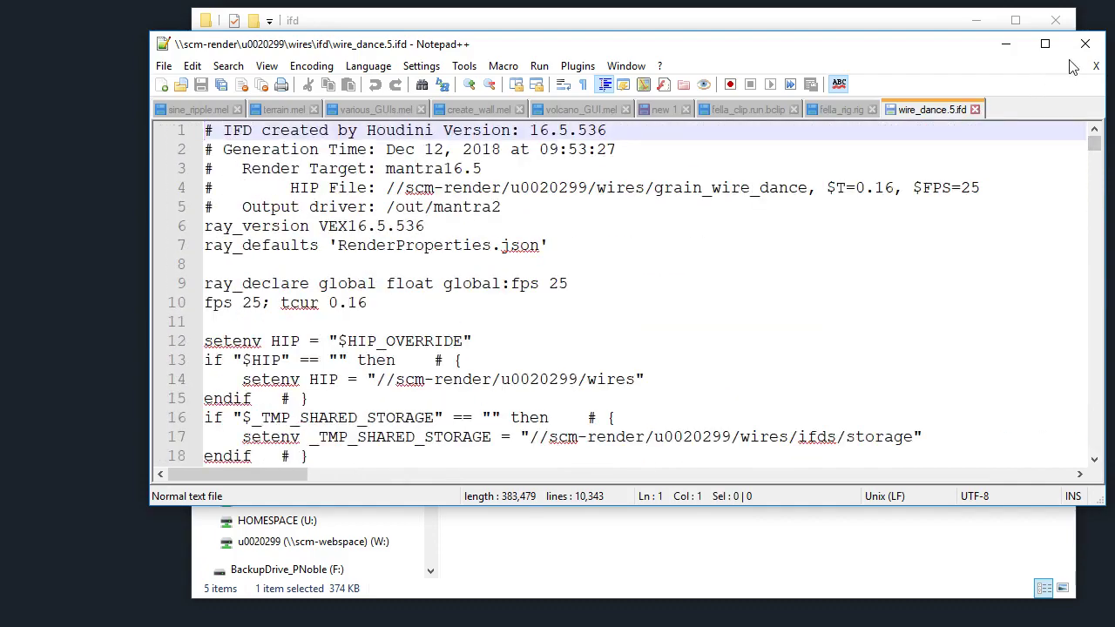
pyautogui.click(1085, 44)
pyautogui.click(650, 256)
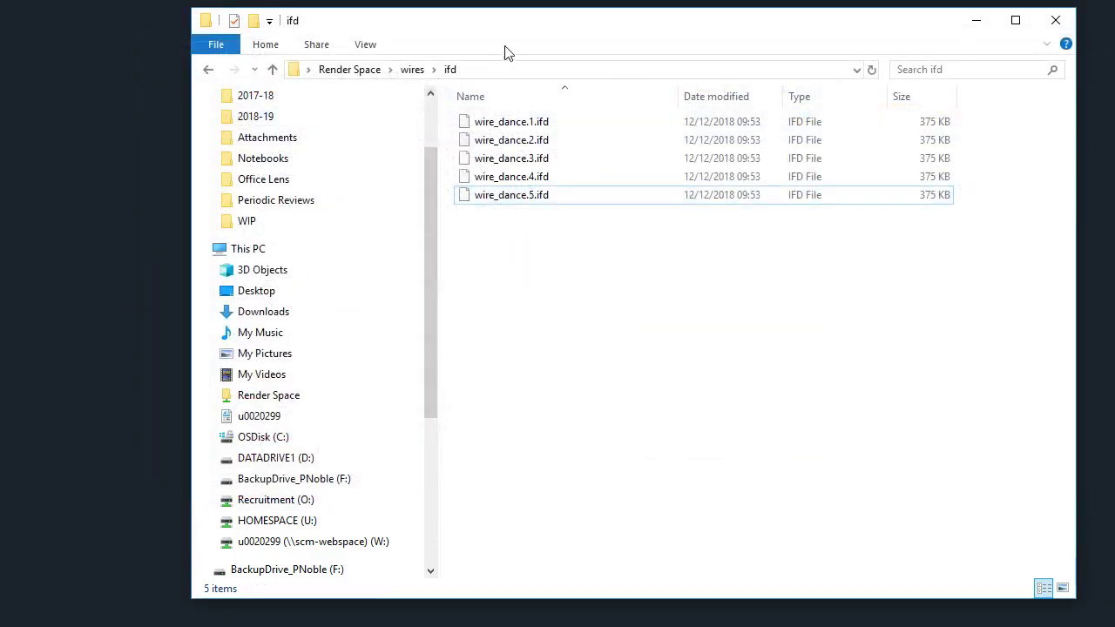
# - Open the storage folder inside wires > ifds, examine its per-frame and shared geometry files, and return to ifds
pyautogui.click(413, 70)
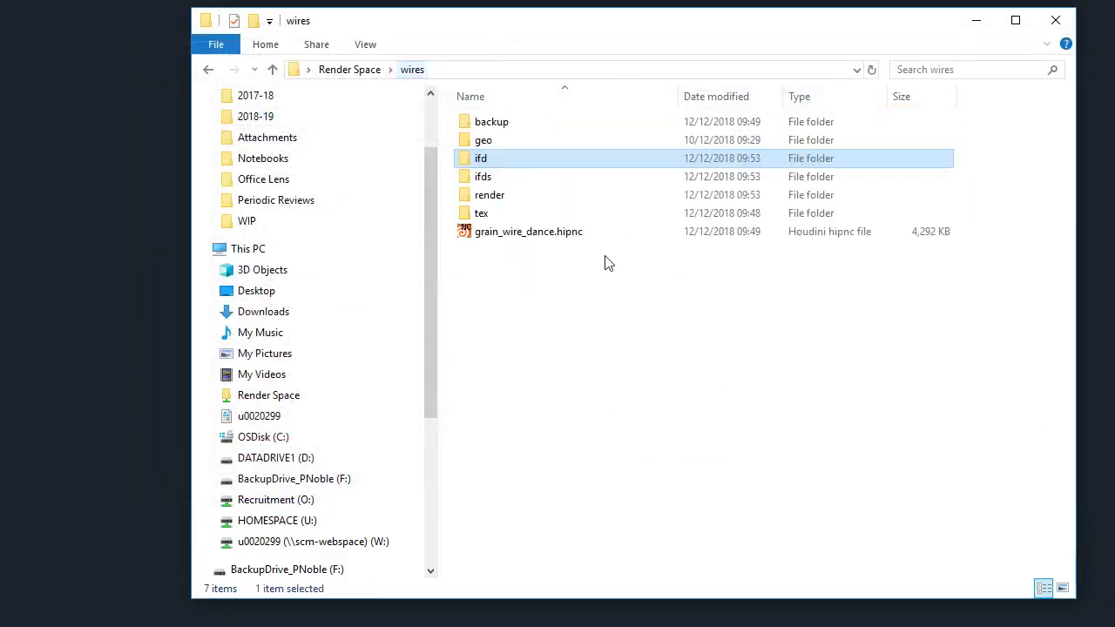
pyautogui.doubleClick(483, 182)
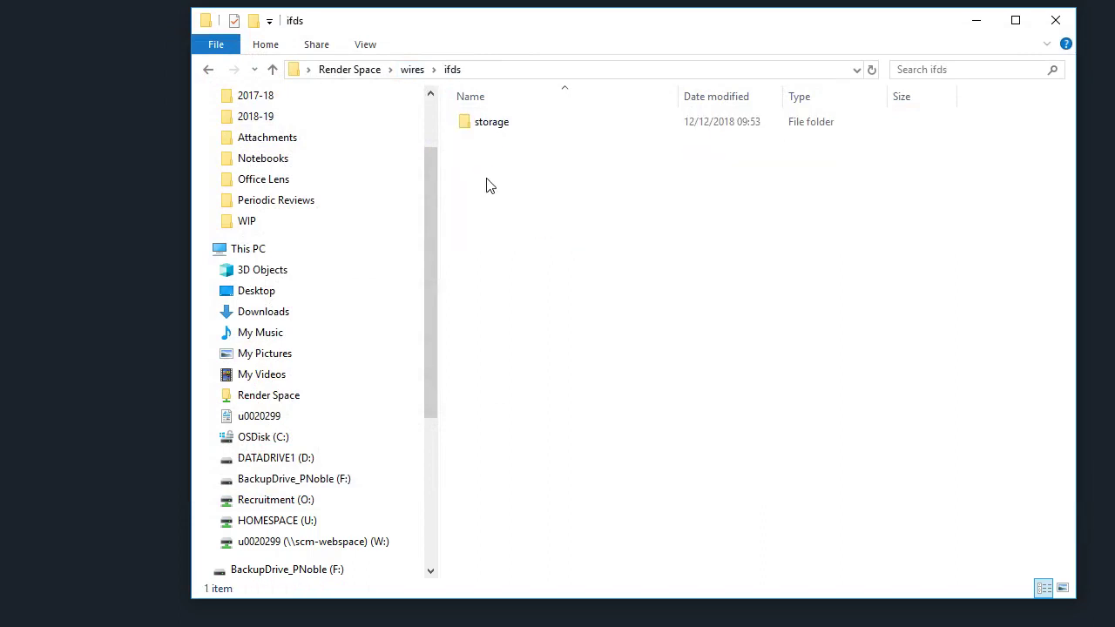
pyautogui.doubleClick(497, 123)
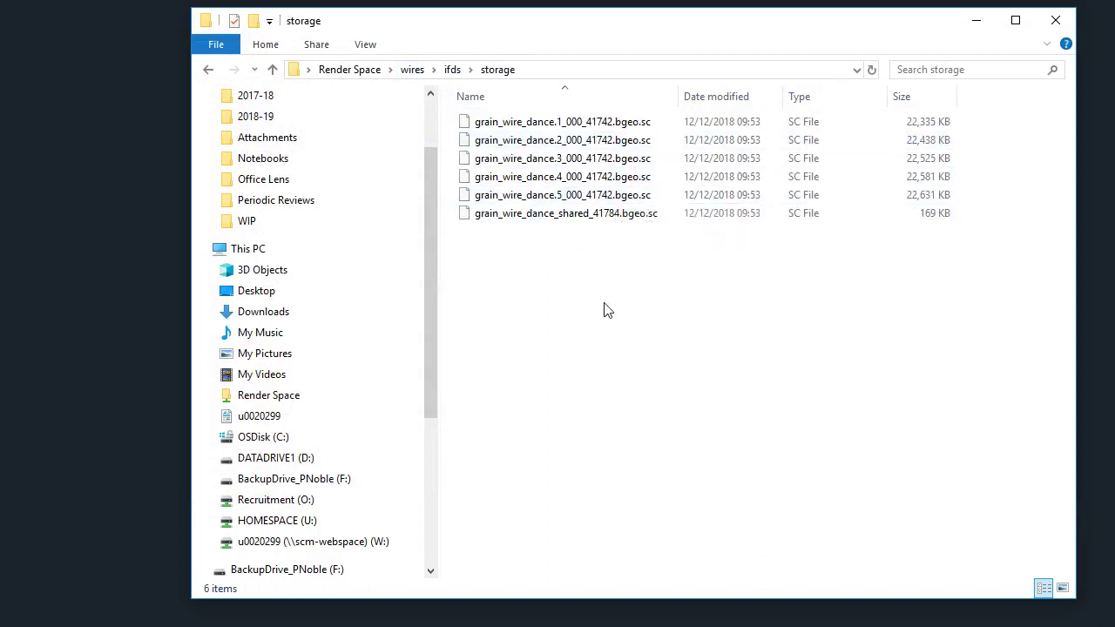
pyautogui.click(732, 130)
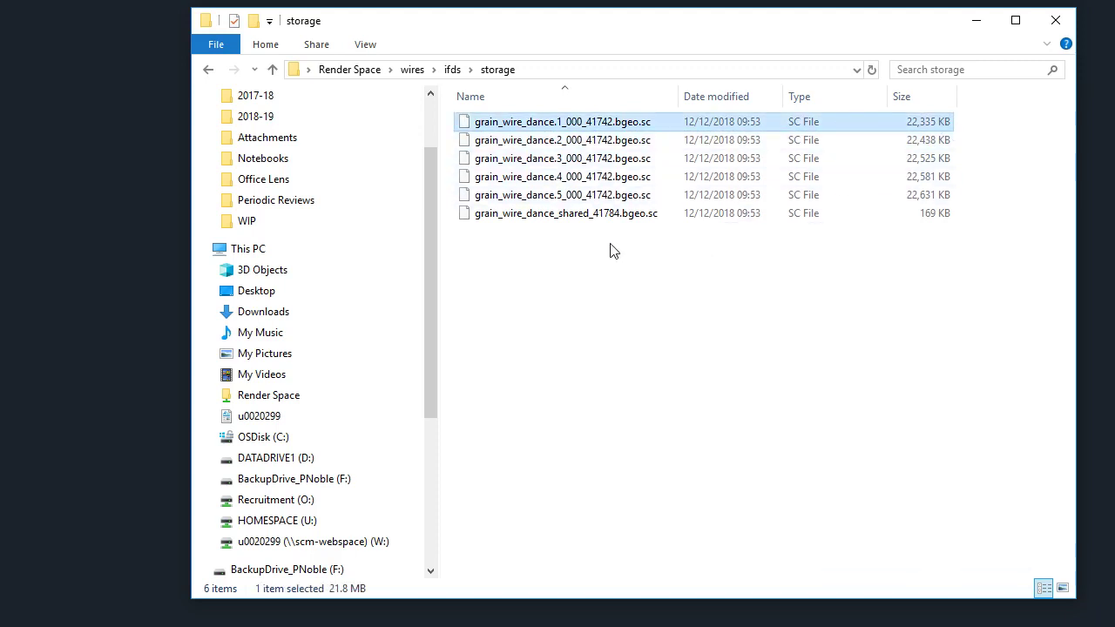
pyautogui.click(514, 195)
pyautogui.click(518, 177)
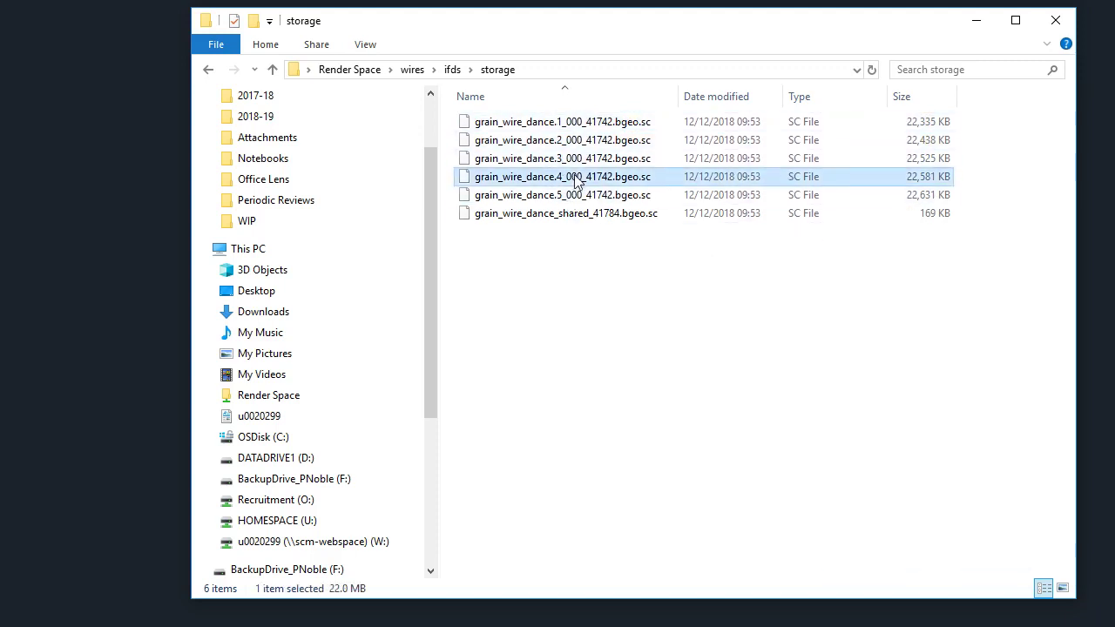
pyautogui.click(567, 158)
pyautogui.click(577, 142)
pyautogui.click(577, 124)
pyautogui.click(562, 215)
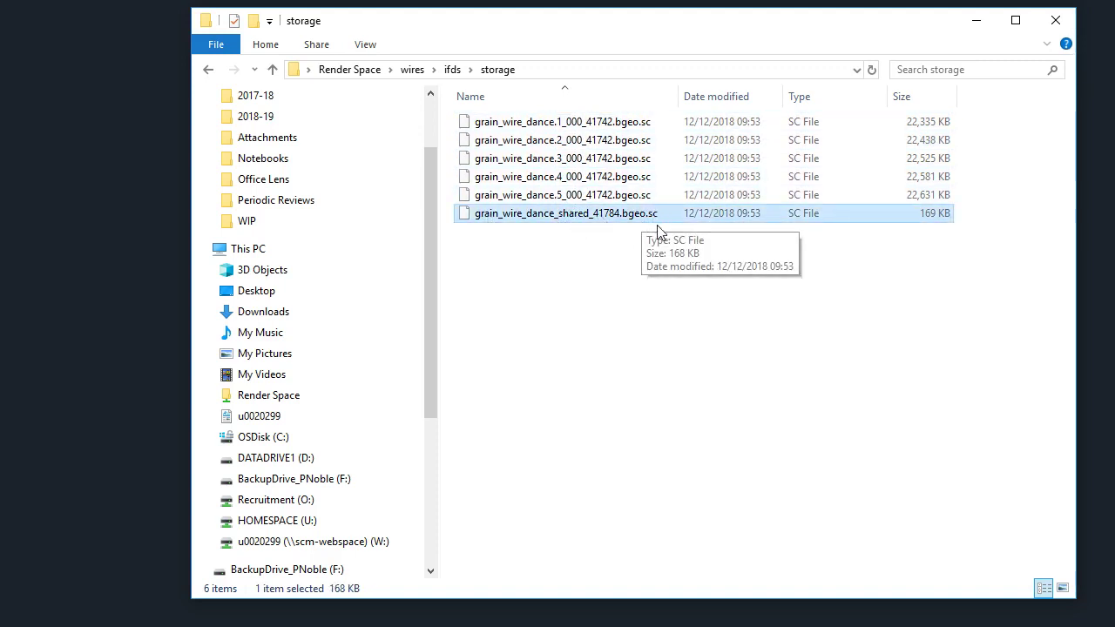
pyautogui.click(452, 70)
# - Switch to Qube! WranglerView and start a Houdini SimpleCmd submission for a Houdini (mantra) job
pyautogui.click(636, 376)
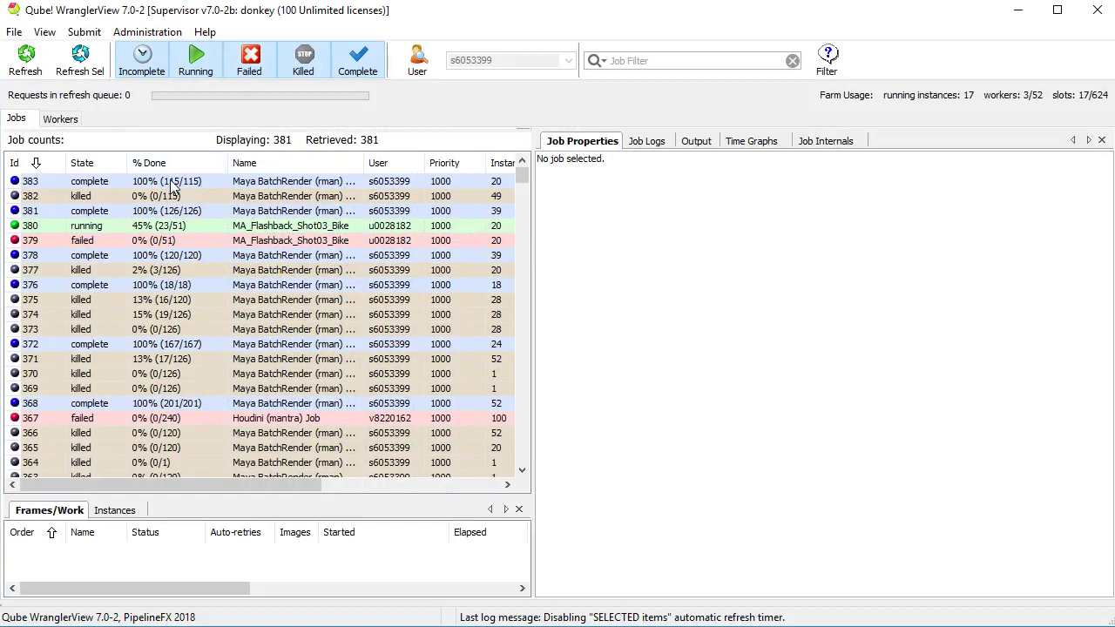
pyautogui.click(79, 32)
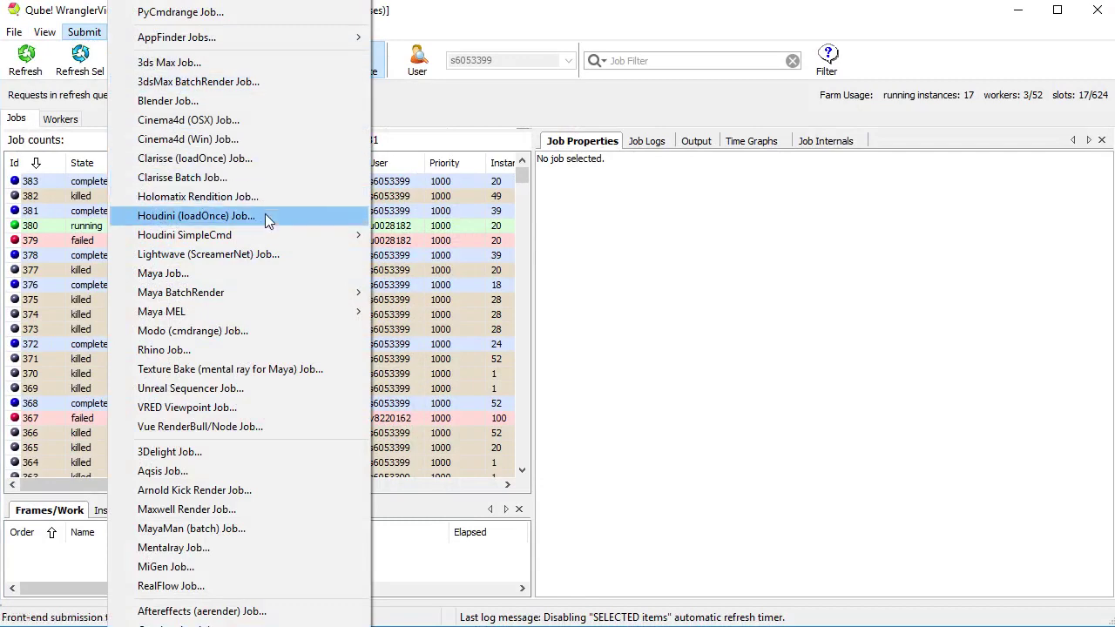
pyautogui.moveTo(261, 236)
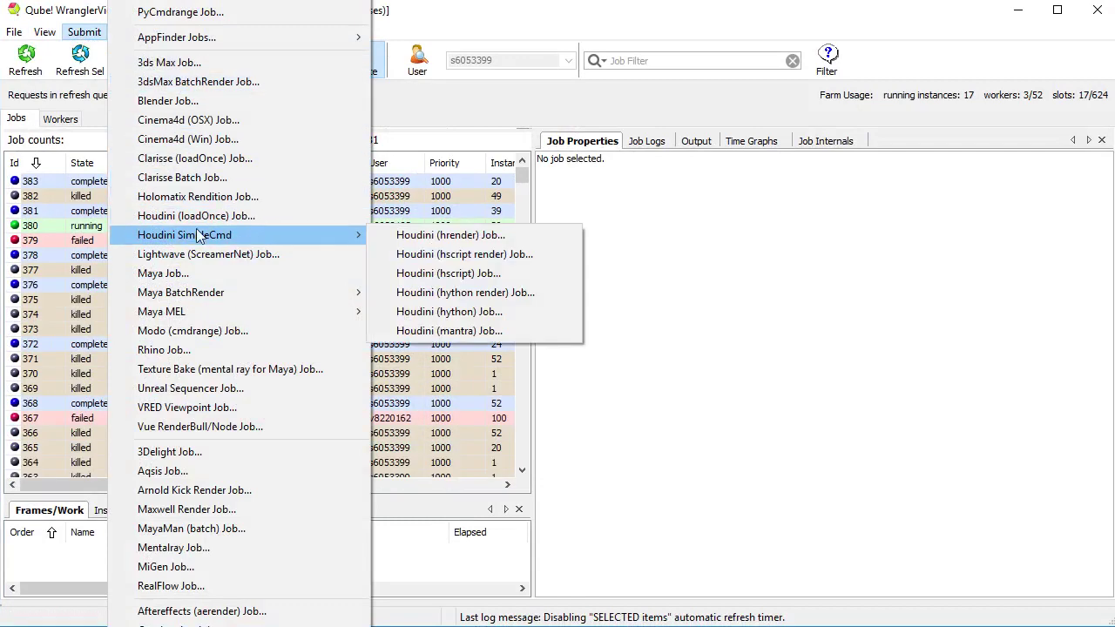
pyautogui.click(474, 332)
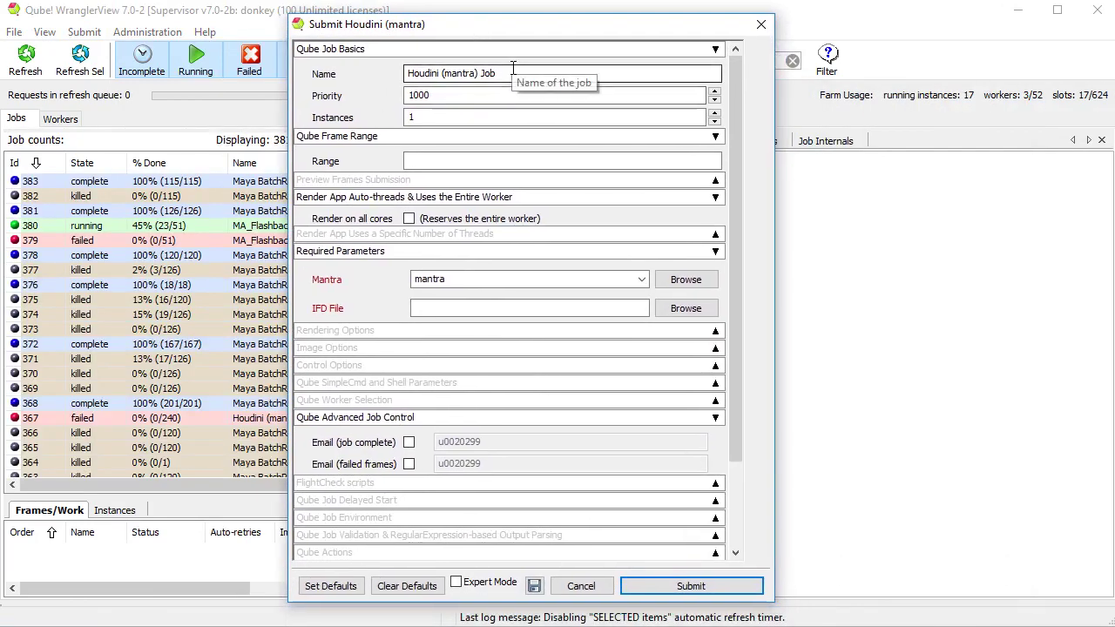
# - Name the job "wire dance test" and set its frame range to 5
pyautogui.moveTo(520, 73); pyautogui.dragTo(376, 75)
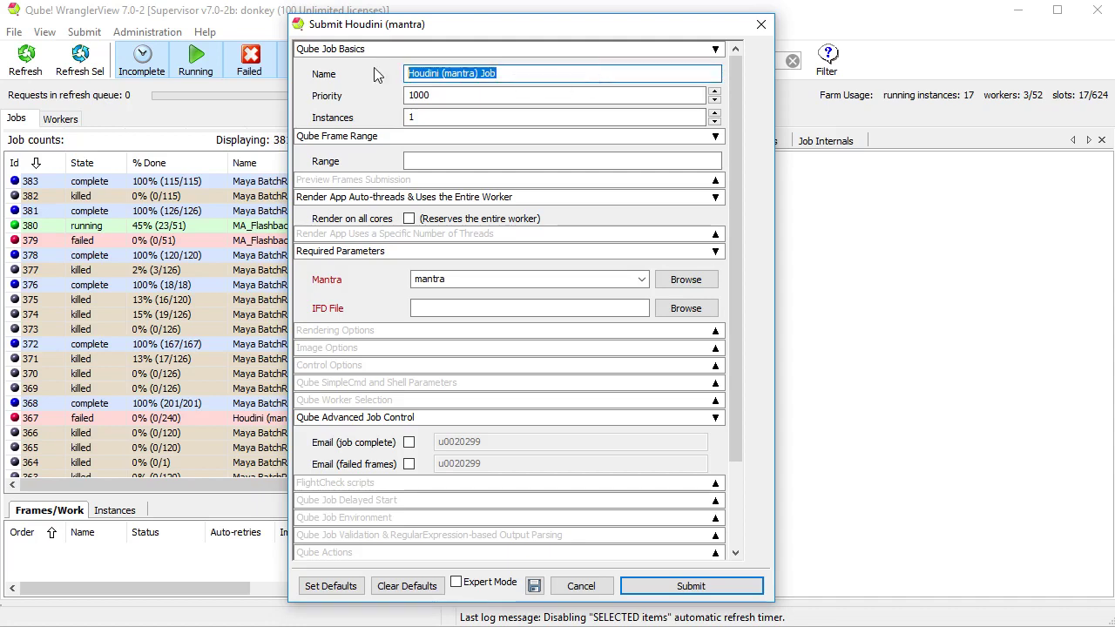
pyautogui.write('wire')
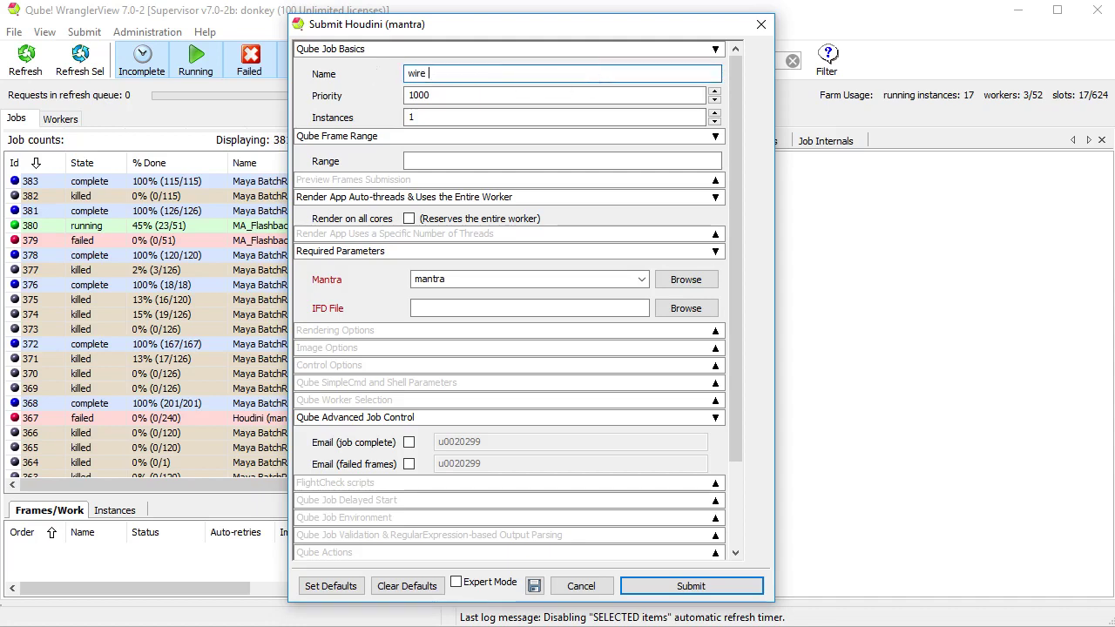
pyautogui.write(' dance test')
pyautogui.click(428, 118)
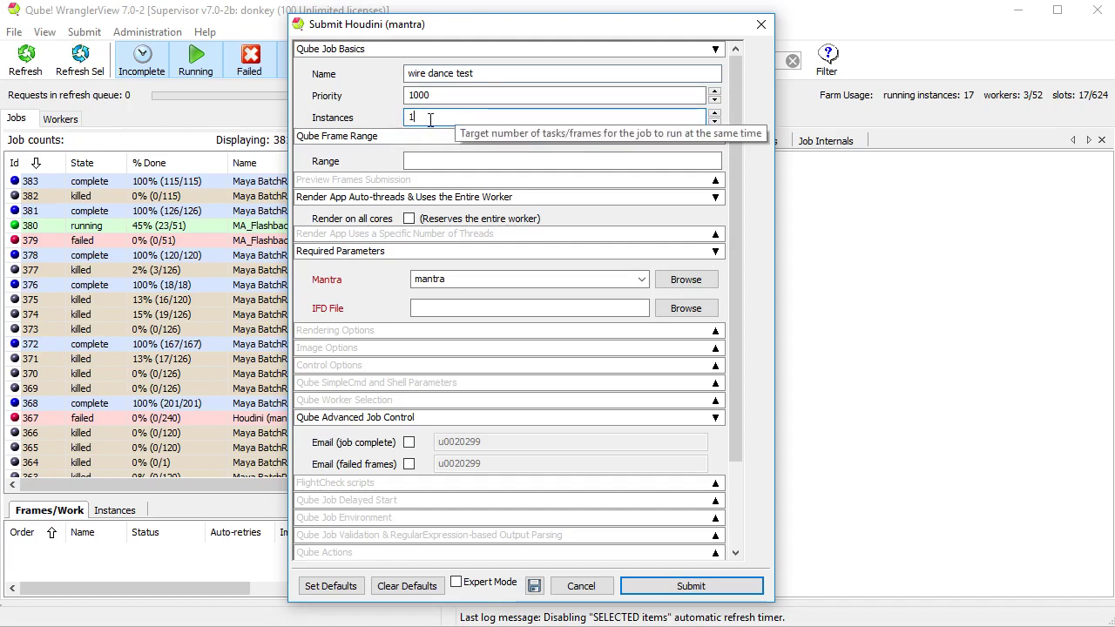
pyautogui.click(421, 160)
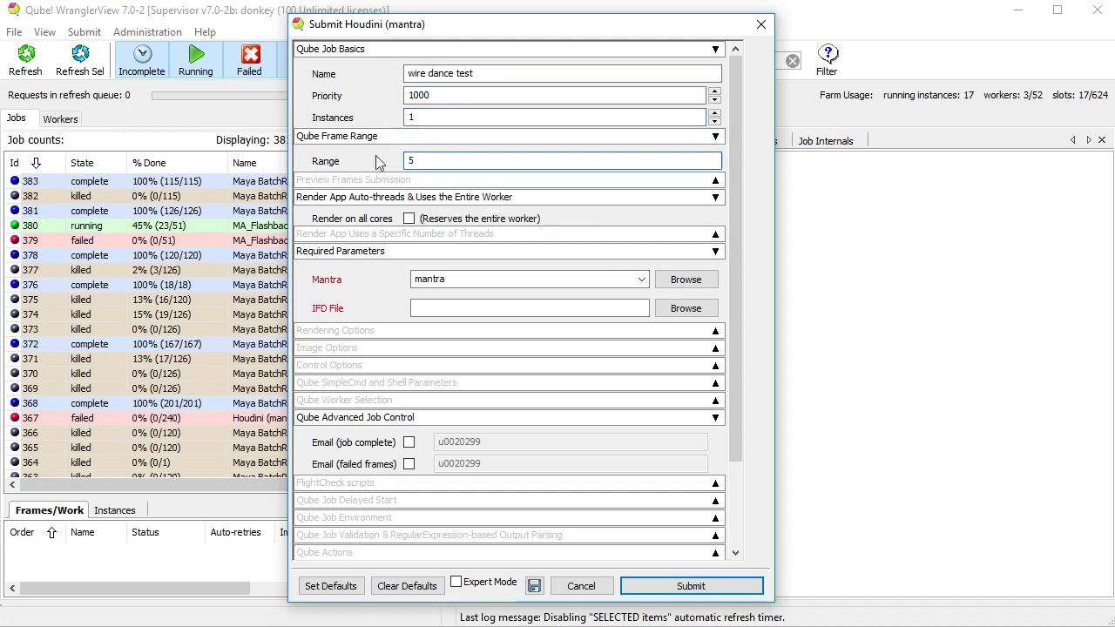
# - Choose wire_dance.1.ifd from the wires/ifd folder in Render Space as the job's IFD file
pyautogui.click(429, 308)
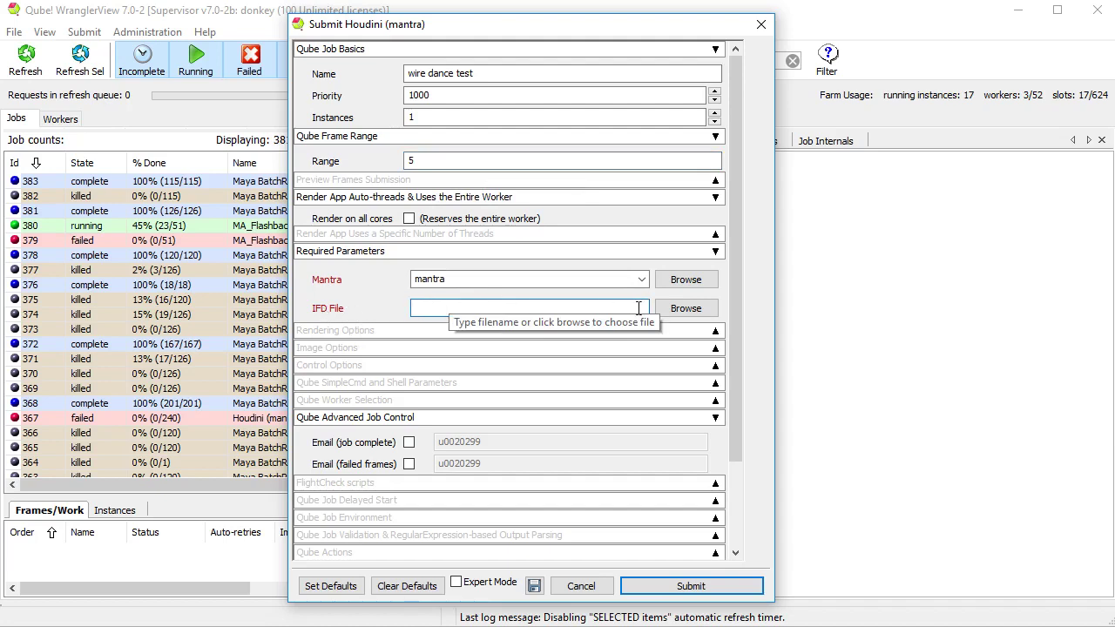
pyautogui.click(686, 308)
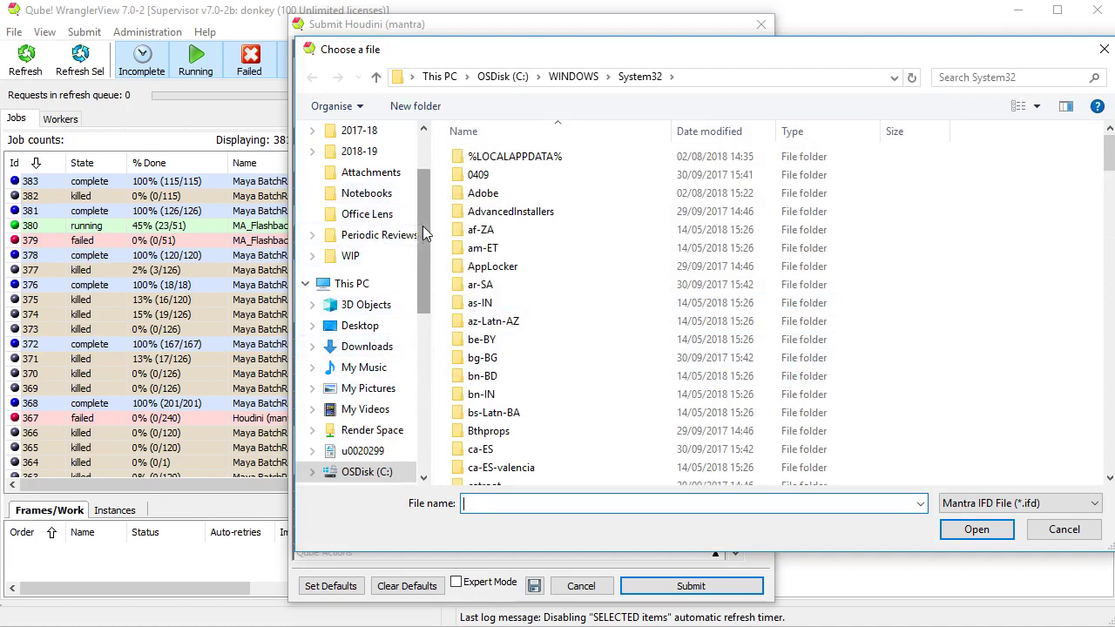
pyautogui.moveTo(422, 226); pyautogui.dragTo(421, 282)
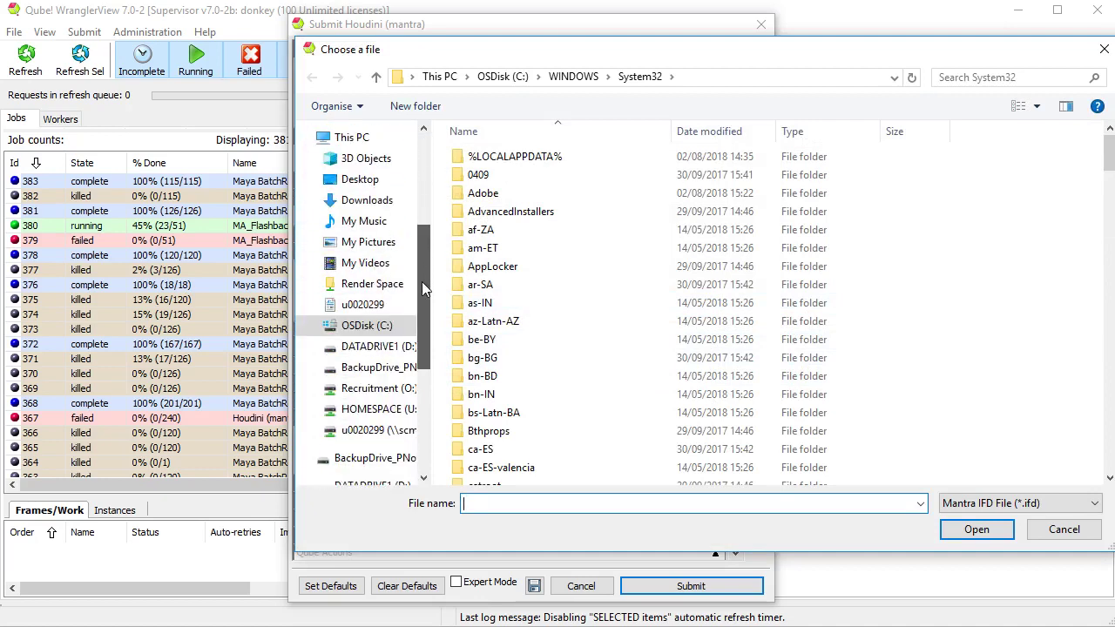
pyautogui.click(359, 286)
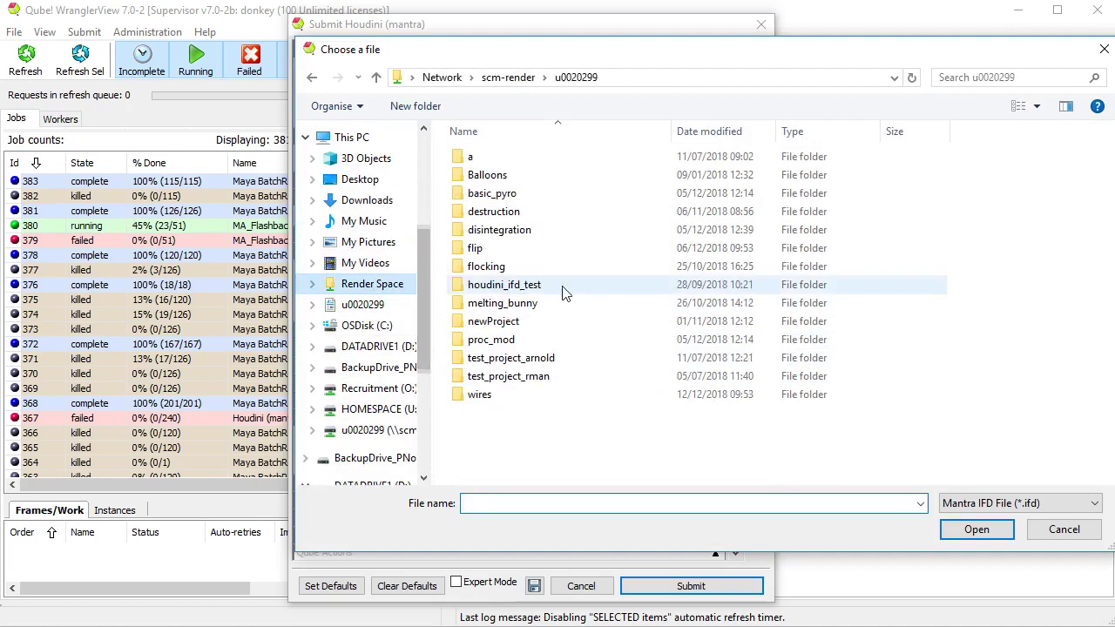
pyautogui.doubleClick(492, 396)
pyautogui.doubleClick(505, 195)
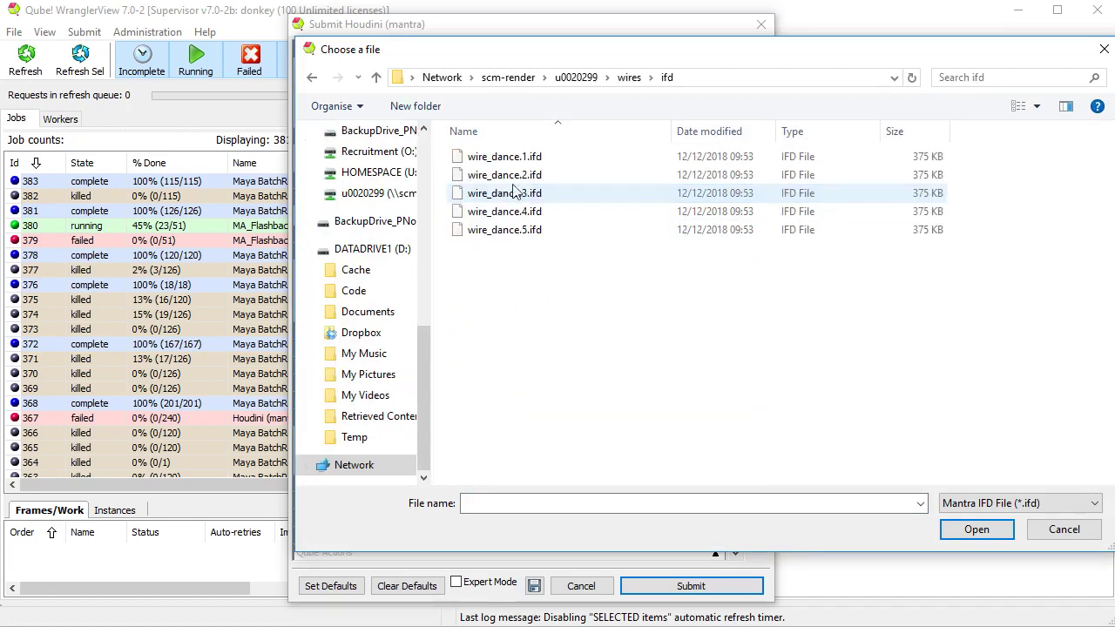
pyautogui.click(523, 163)
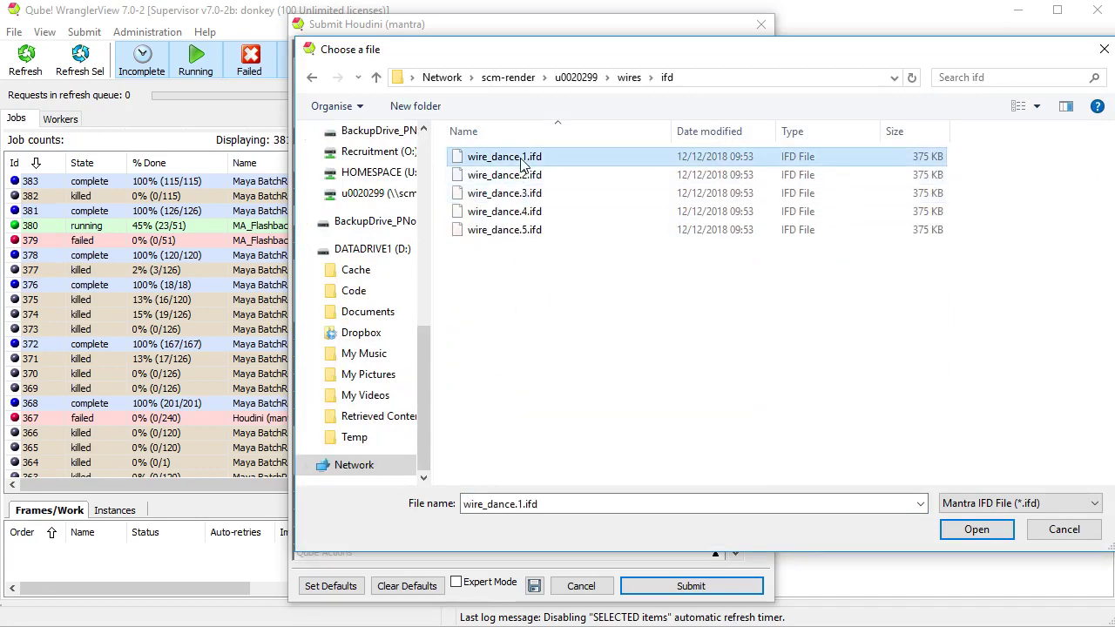
pyautogui.click(977, 529)
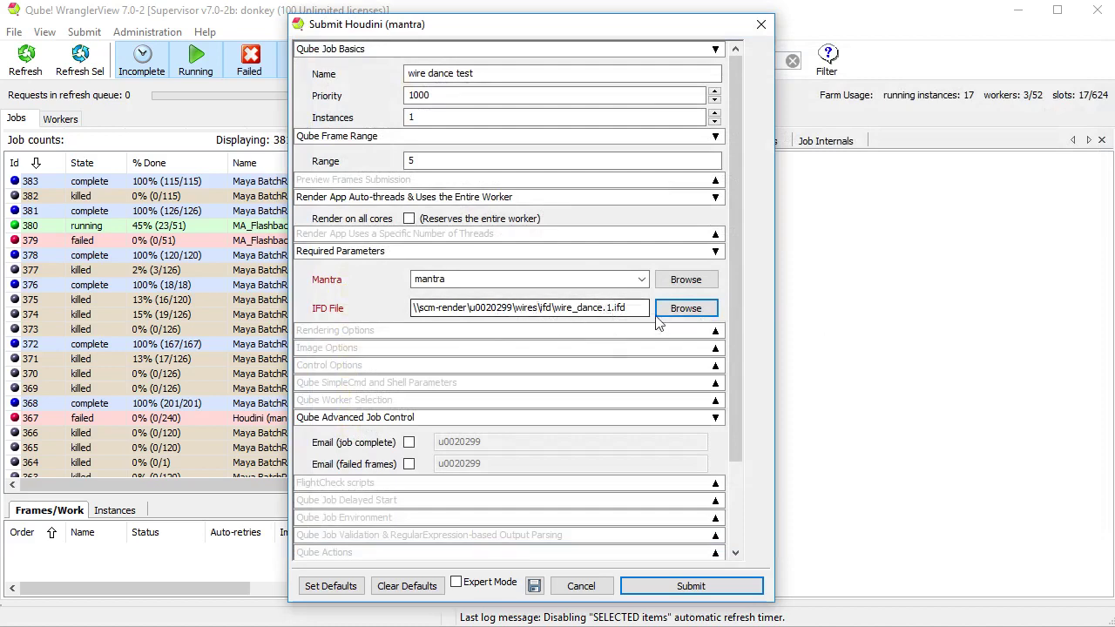
# - Copy QB_FRAME_NUMBER from the render farm checklist and replace the frame number in the IFD file path with it
pyautogui.doubleClick(610, 307)
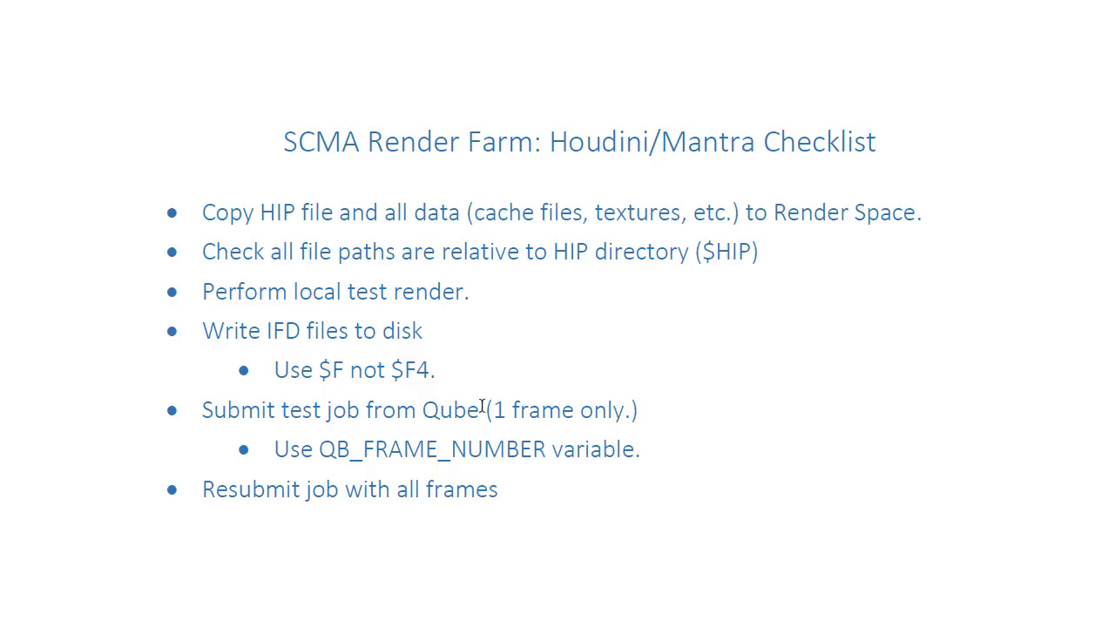
pyautogui.moveTo(320, 448); pyautogui.dragTo(540, 451)
pyautogui.hotkey('ctrl', 'c')
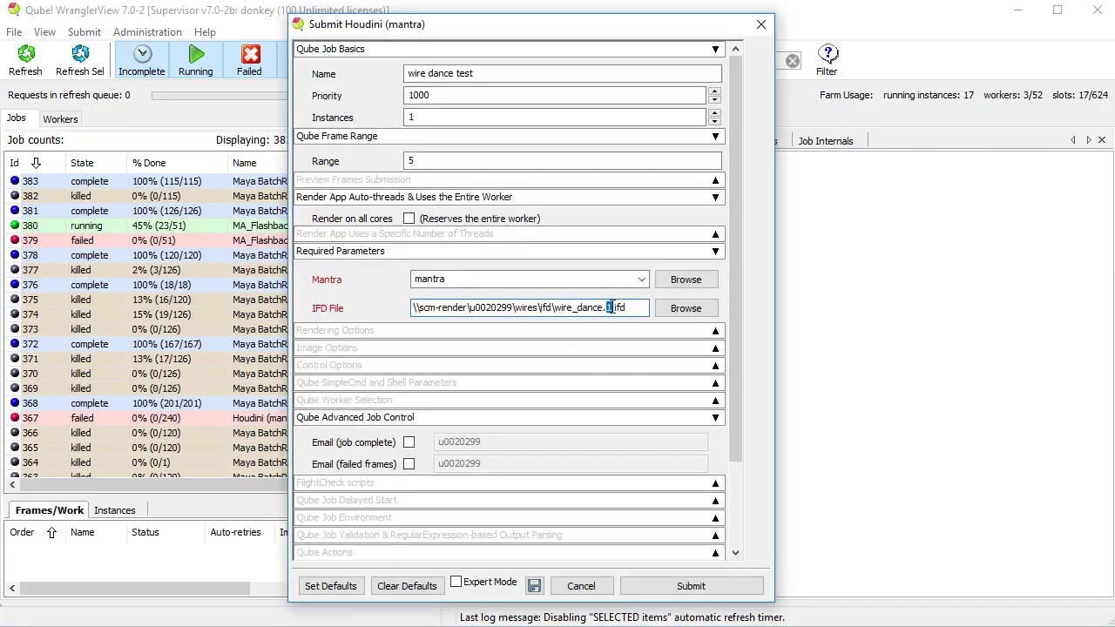
pyautogui.click(609, 307)
pyautogui.hotkey('ctrl', 'v')
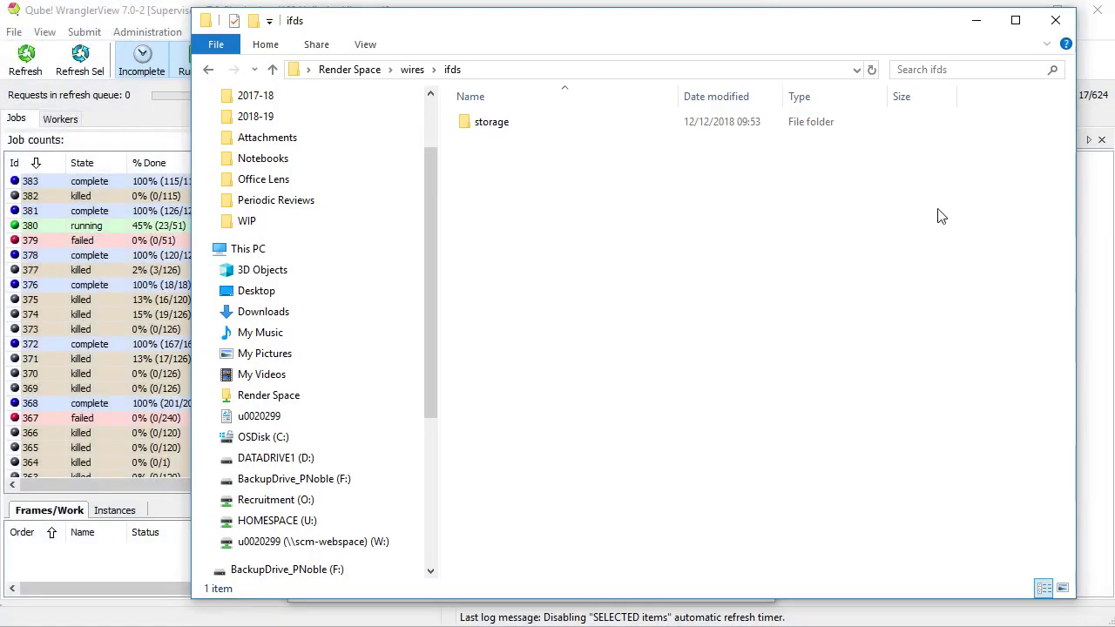
# - Compare the IFD path with wire_dance.5.ifd in the wires/ifd folder, then return to the Submit Houdini (mantra) dialog
pyautogui.click(413, 70)
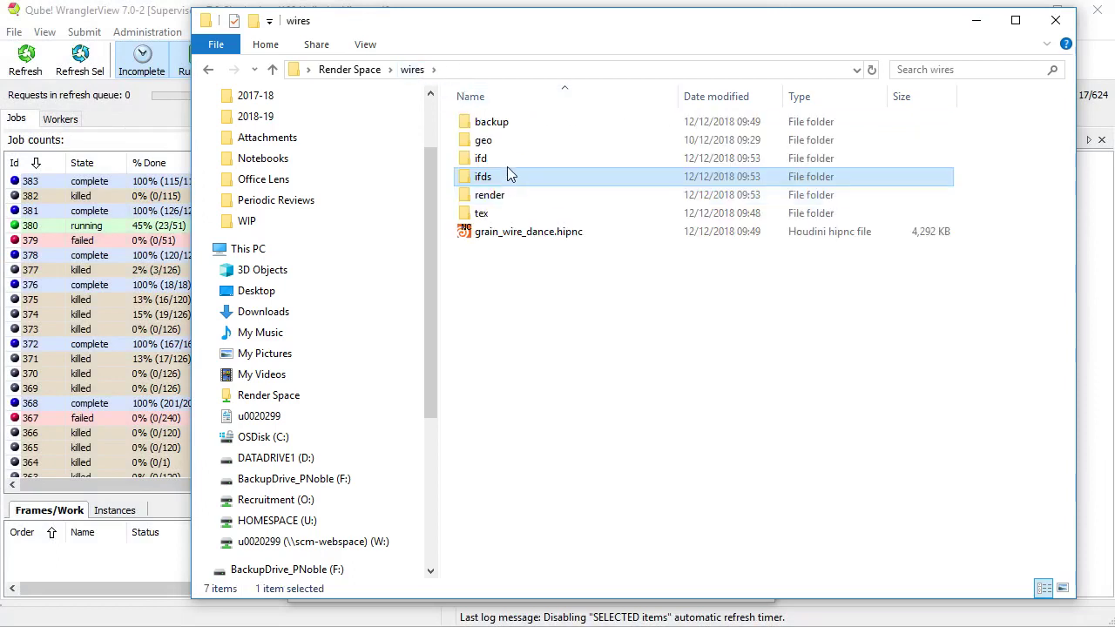
pyautogui.doubleClick(515, 162)
pyautogui.click(541, 197)
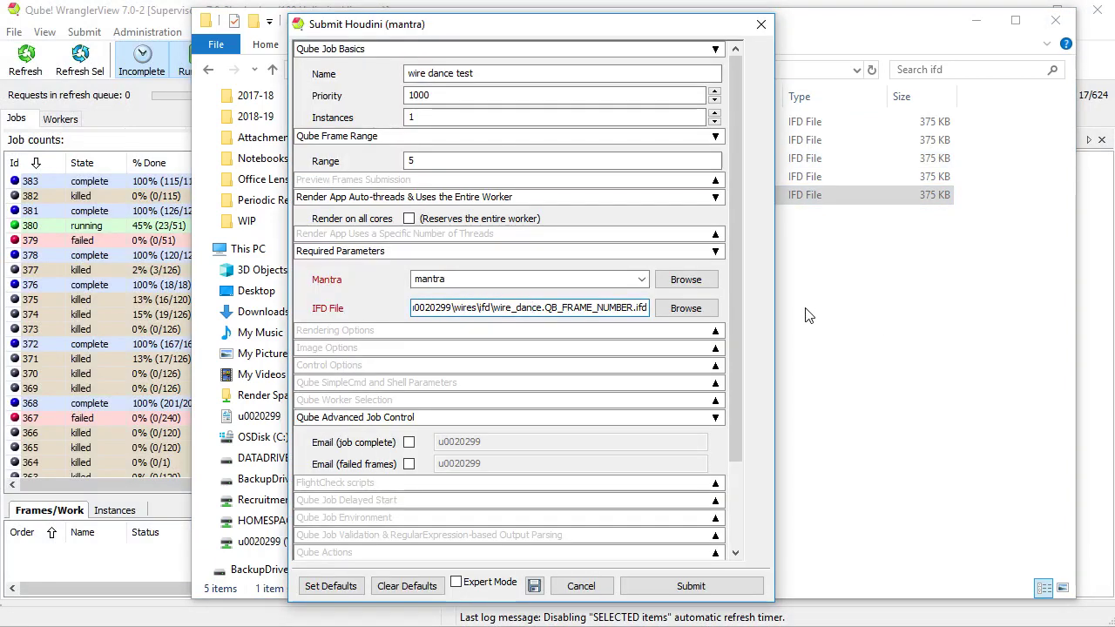
pyautogui.hotkey('alt', 'Tab')
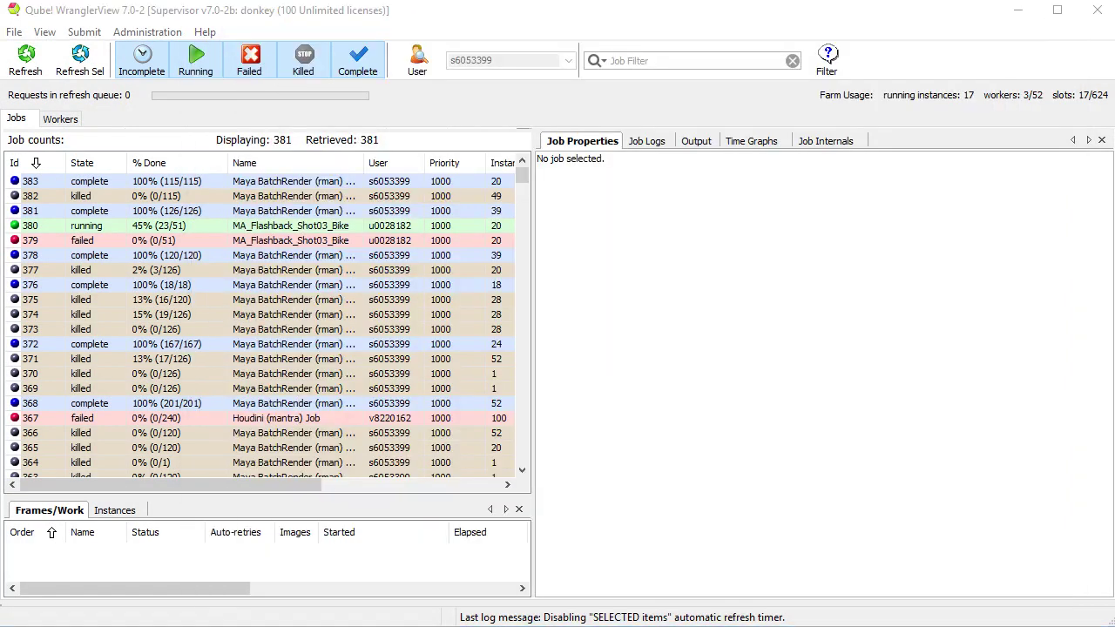
pyautogui.hotkey('alt', 'Tab')
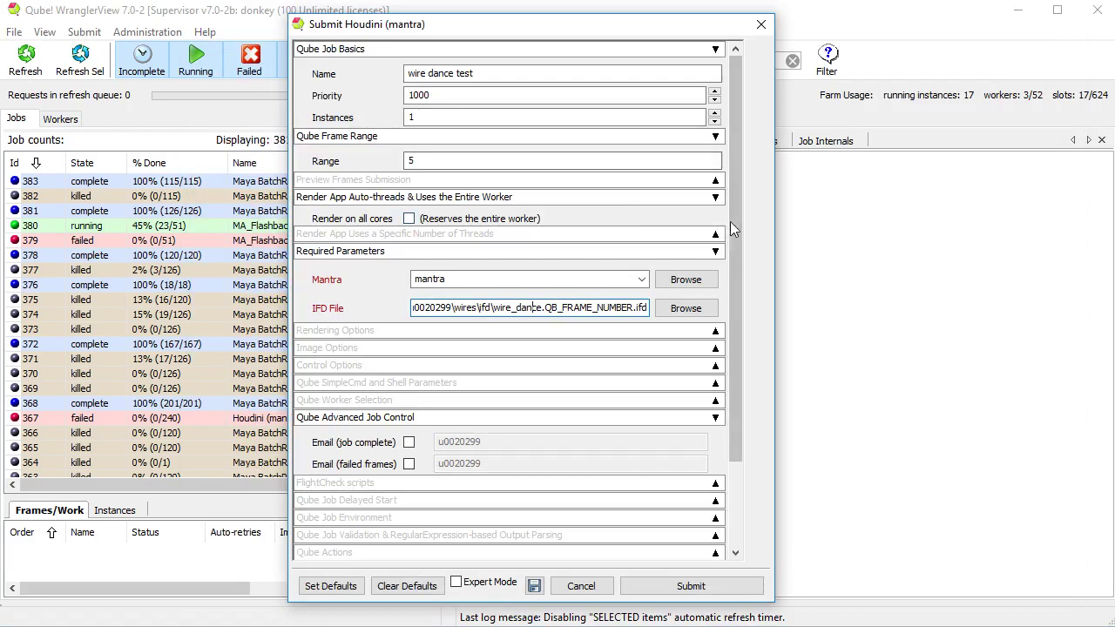
# - Turn on Expert Mode and set the job's worker selection Reservations to host.processors=4
pyautogui.moveTo(735, 219); pyautogui.dragTo(742, 319)
pyautogui.click(457, 585)
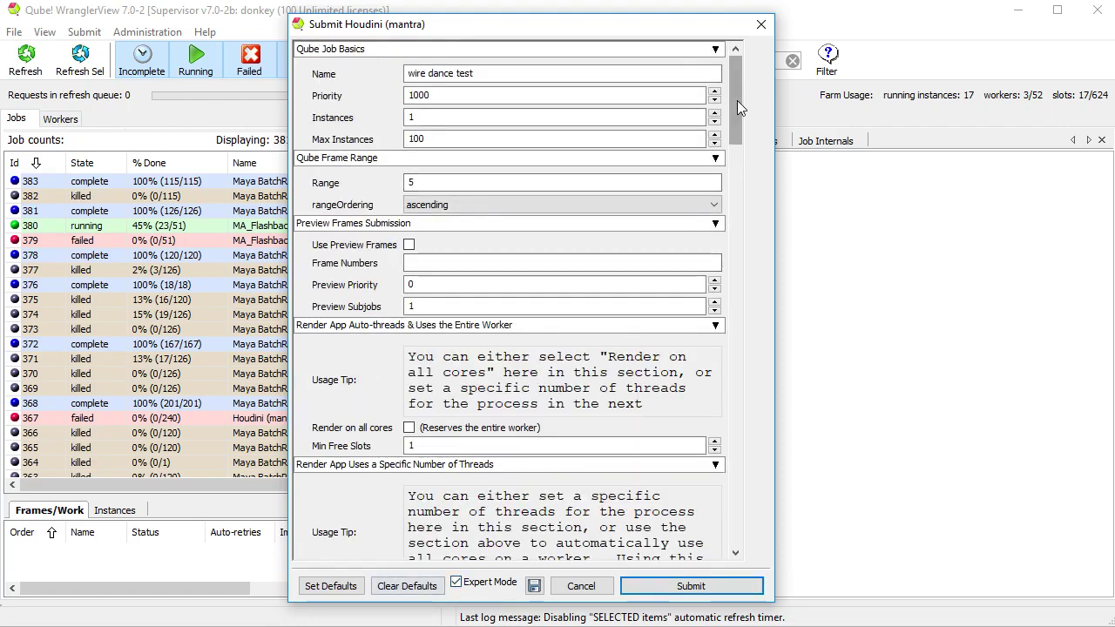
pyautogui.moveTo(738, 105); pyautogui.dragTo(753, 329)
pyautogui.scroll(3, 755, 374)
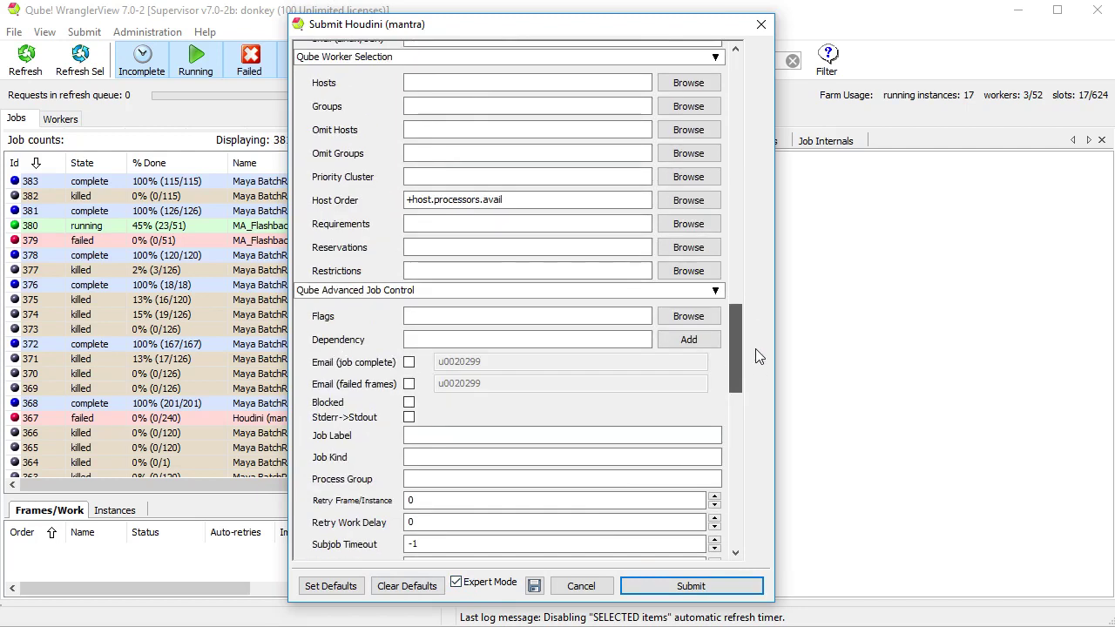
pyautogui.click(419, 250)
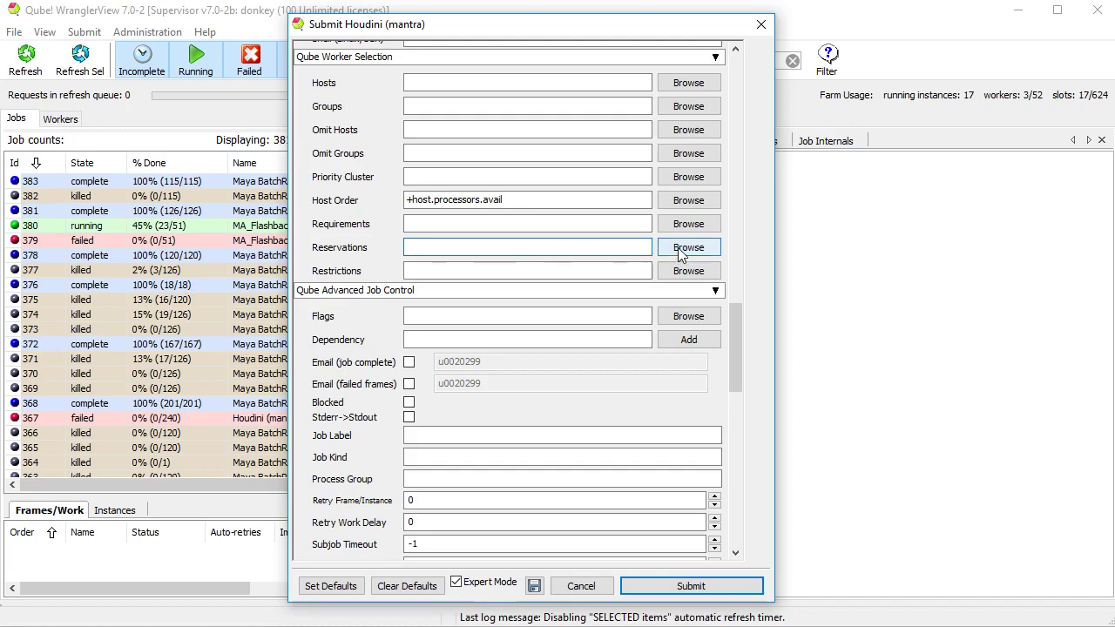
pyautogui.press('Escape')
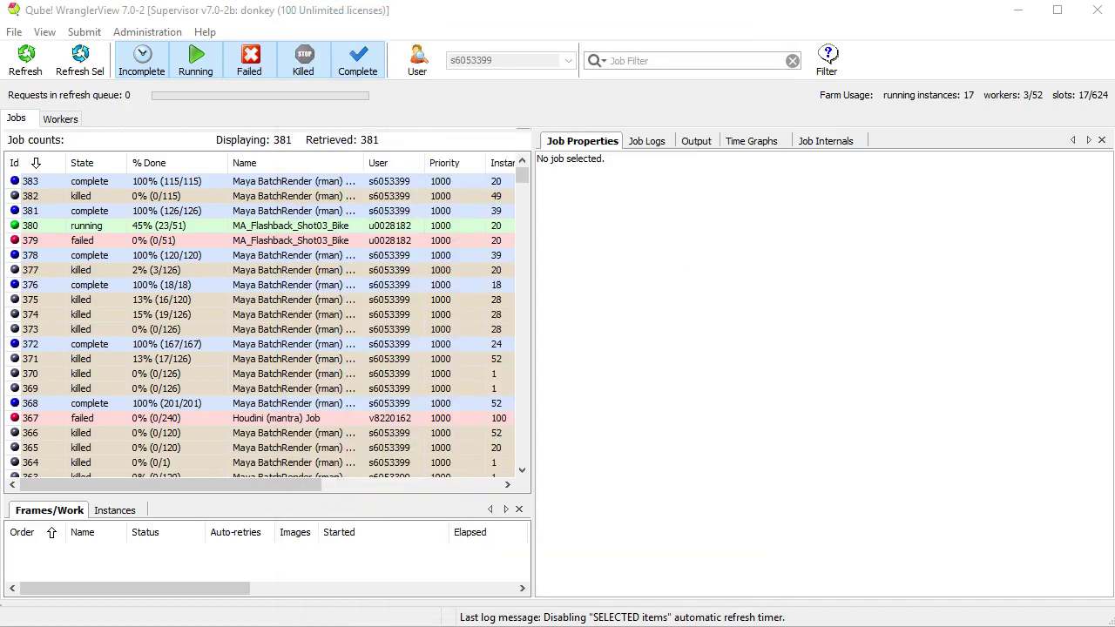
pyautogui.moveTo(523, 205); pyautogui.dragTo(541, 202)
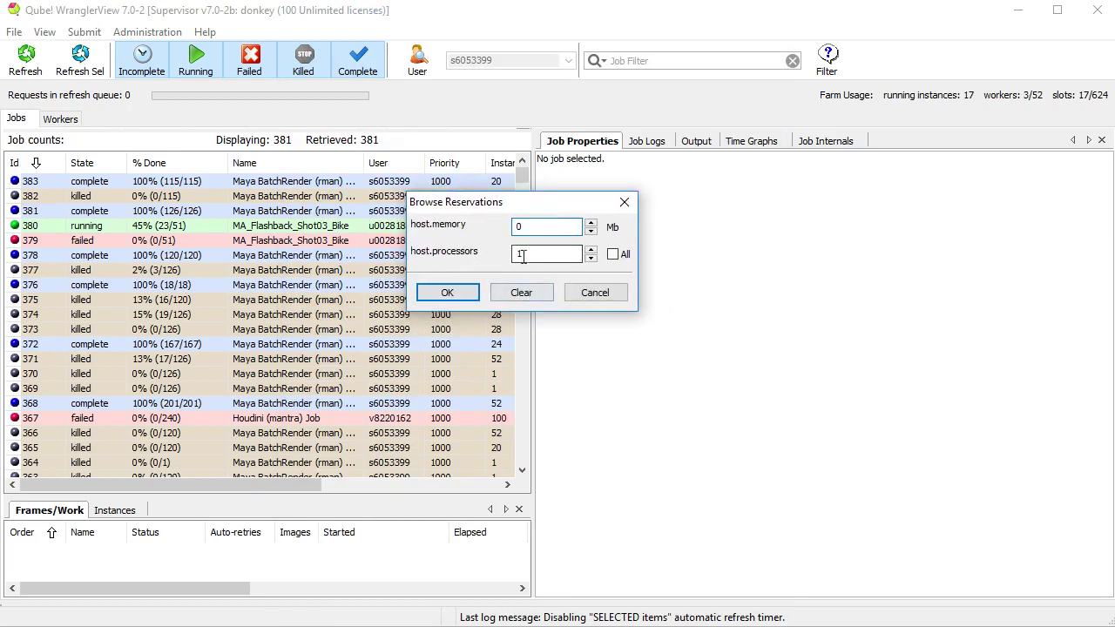
pyautogui.click(591, 250)
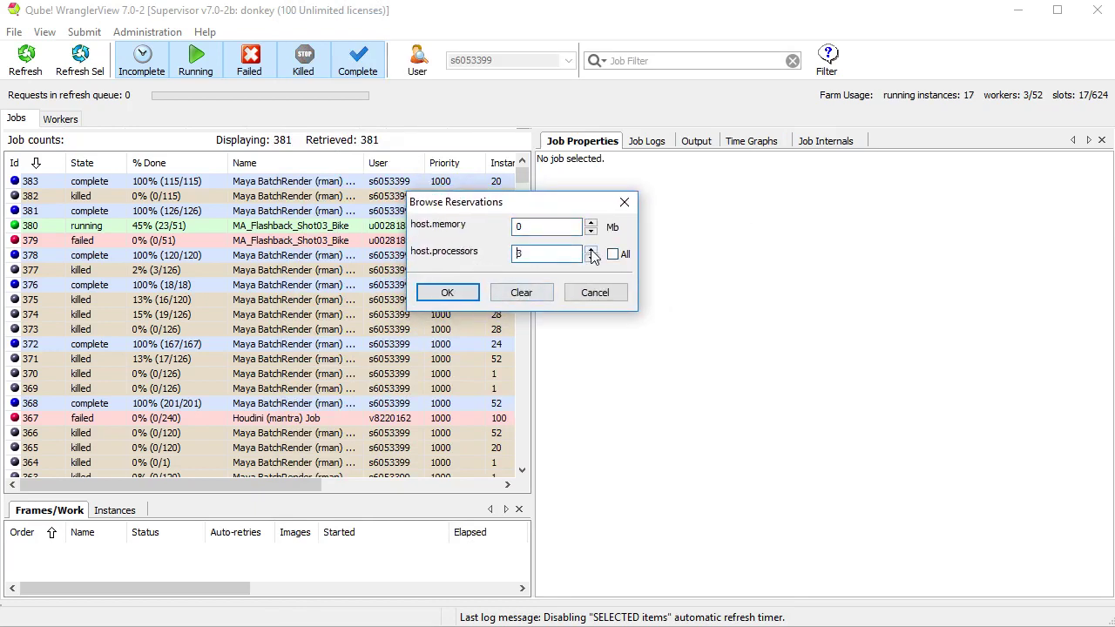
pyautogui.click(591, 251)
pyautogui.click(447, 292)
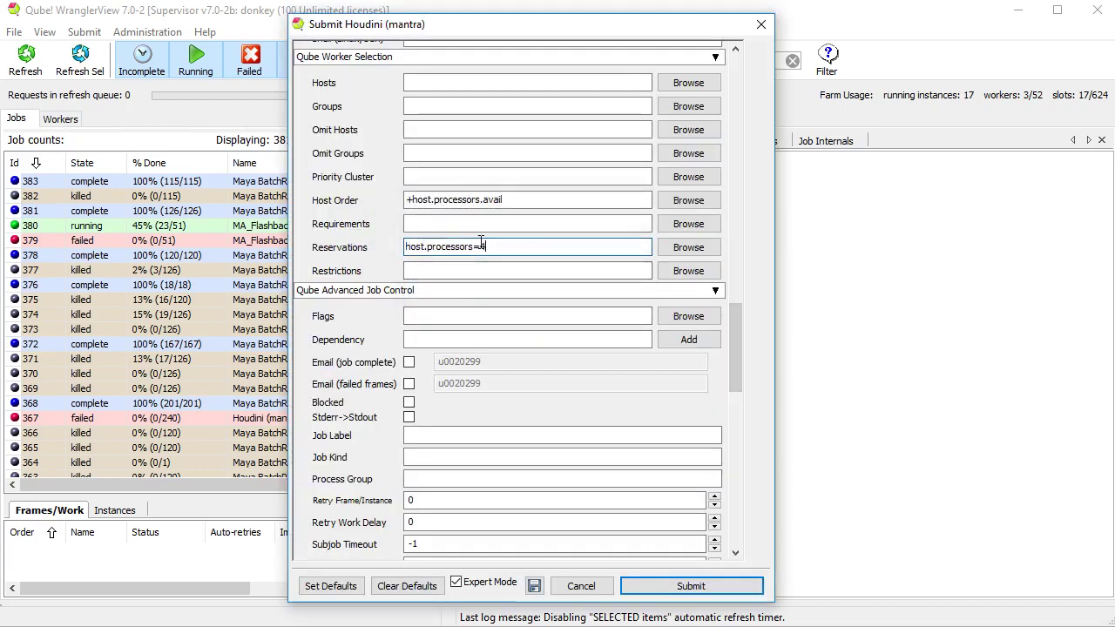
pyautogui.moveTo(481, 247); pyautogui.dragTo(500, 247)
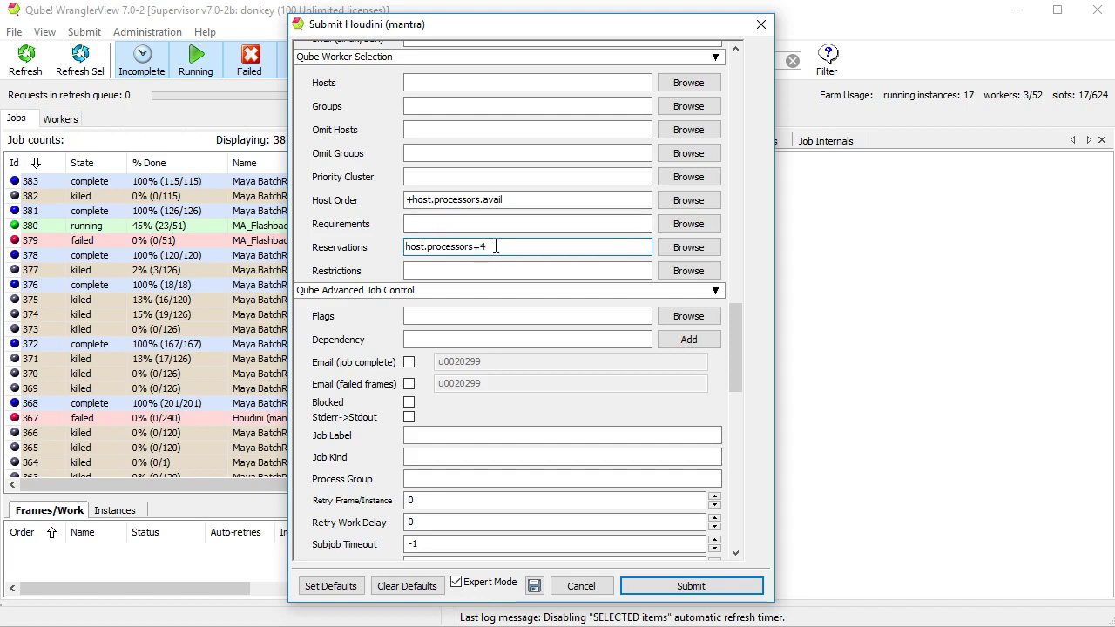
pyautogui.click(498, 247)
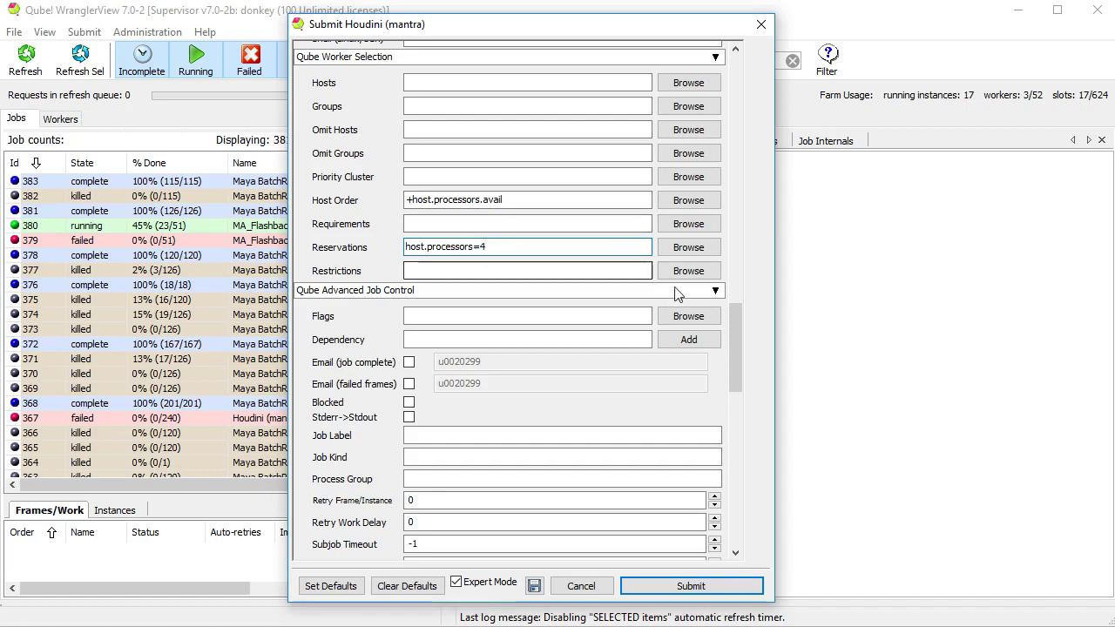
# - Submit the wire dance test job to the farm
pyautogui.scroll(2, 731, 336)
pyautogui.moveTo(734, 336); pyautogui.dragTo(733, 102)
pyautogui.click(691, 585)
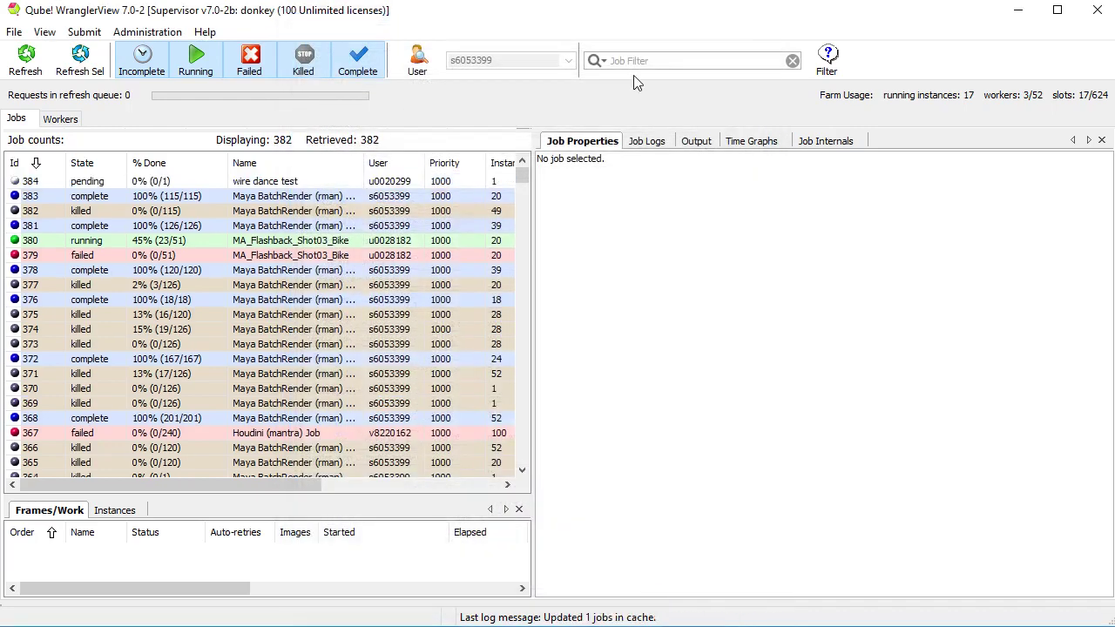
# - Select the submitted wire dance test job and check its status and frame times graph, refreshing the farm data
pyautogui.click(101, 181)
pyautogui.click(17, 45)
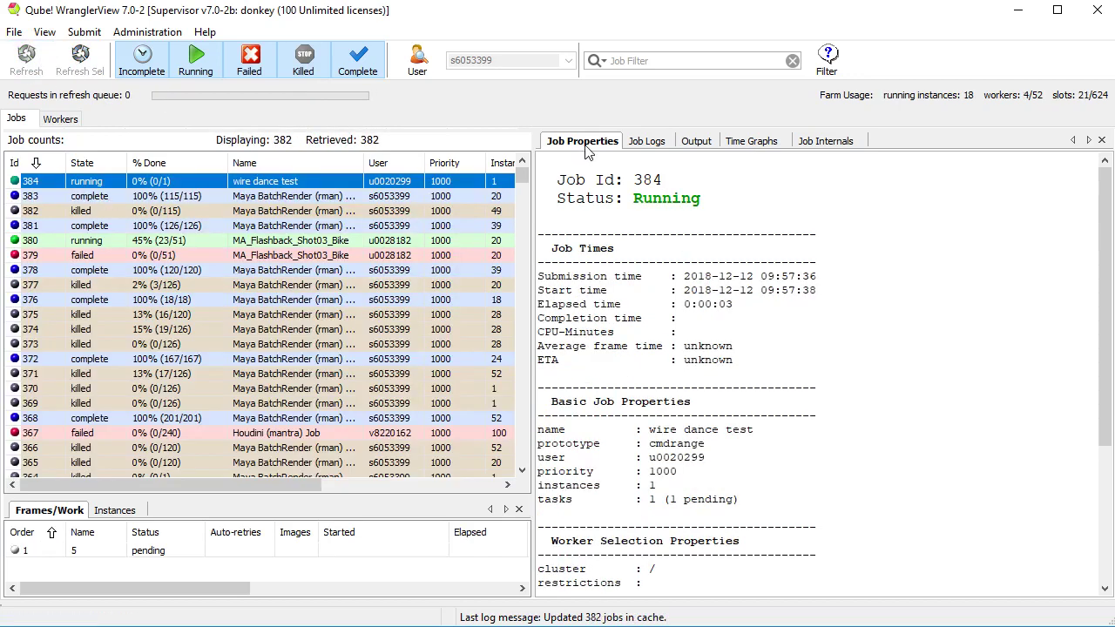
pyautogui.click(756, 142)
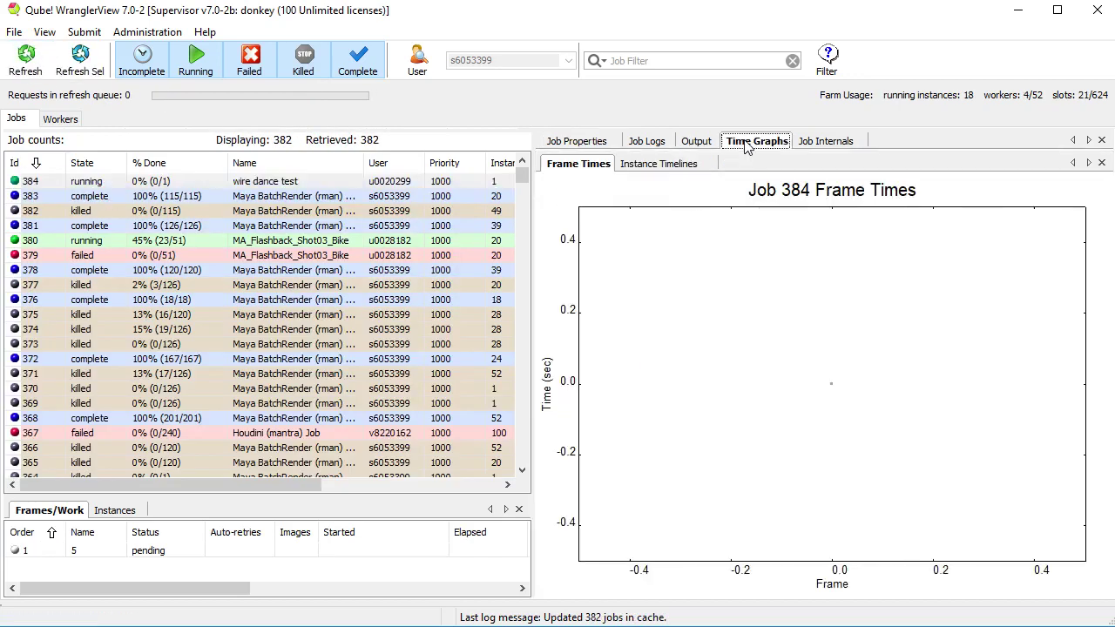
pyautogui.click(27, 63)
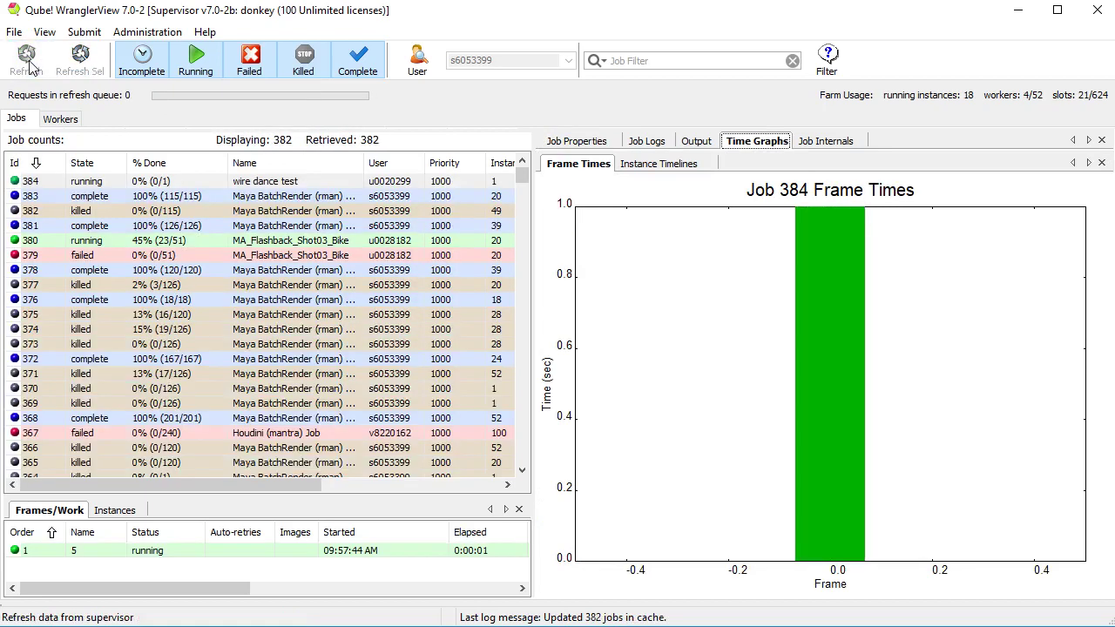
pyautogui.click(29, 63)
pyautogui.click(27, 63)
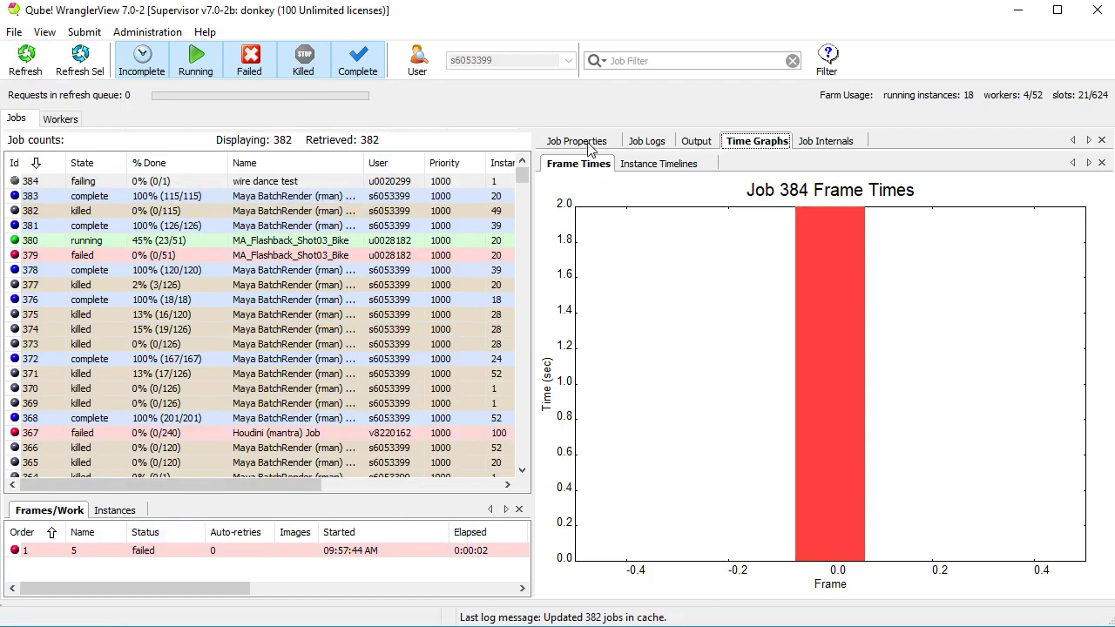
# - Read the wire dance test job's stdout and stderr logs, examining the IFD file path in the mantra error line
pyautogui.click(650, 141)
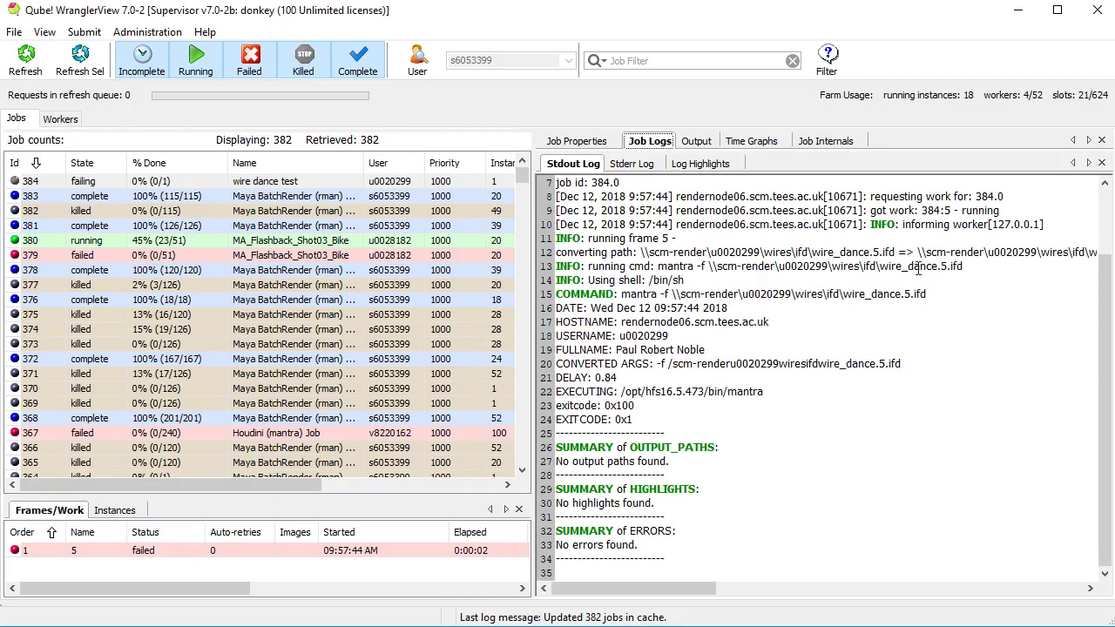
pyautogui.moveTo(636, 588)
pyautogui.mouseDown()
pyautogui.moveTo(689, 588)
pyautogui.moveTo(636, 588)
pyautogui.mouseUp()
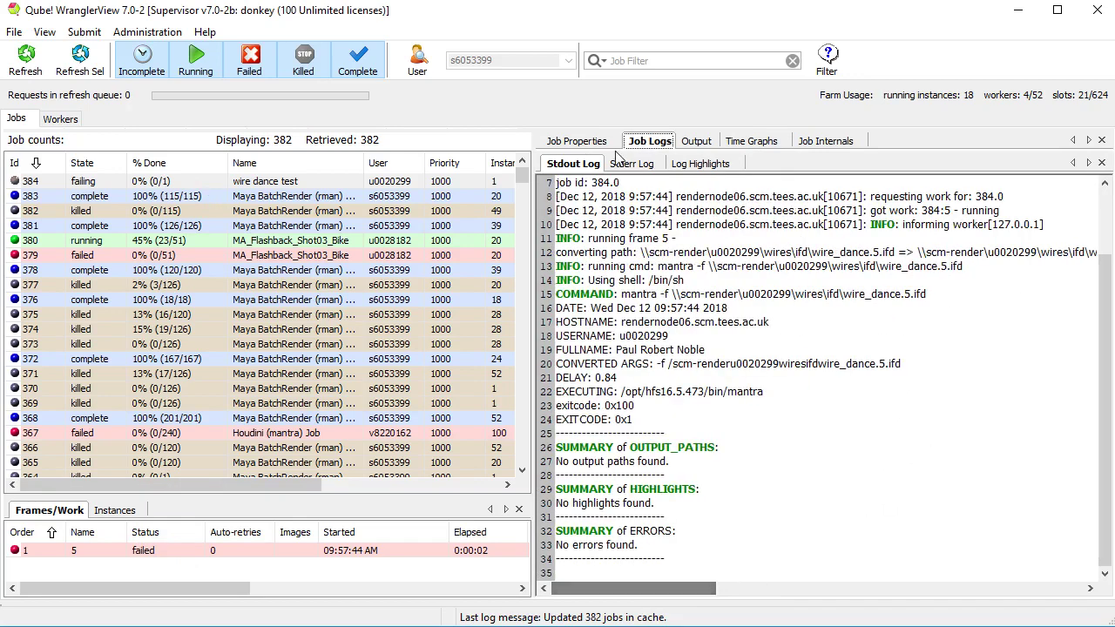
pyautogui.click(631, 164)
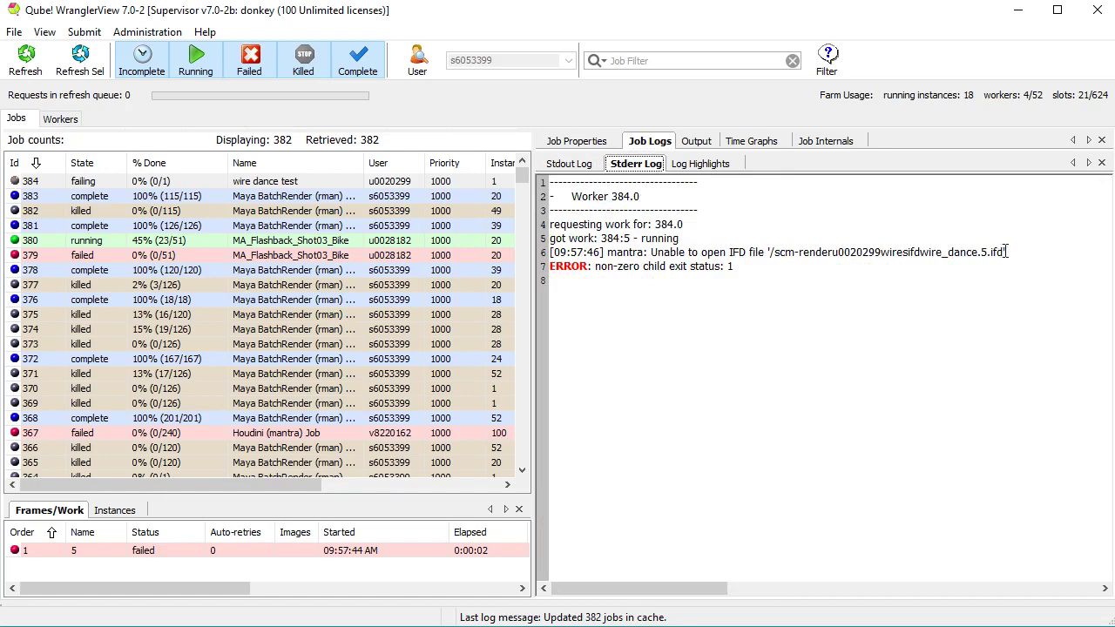
pyautogui.moveTo(1007, 252); pyautogui.dragTo(768, 252)
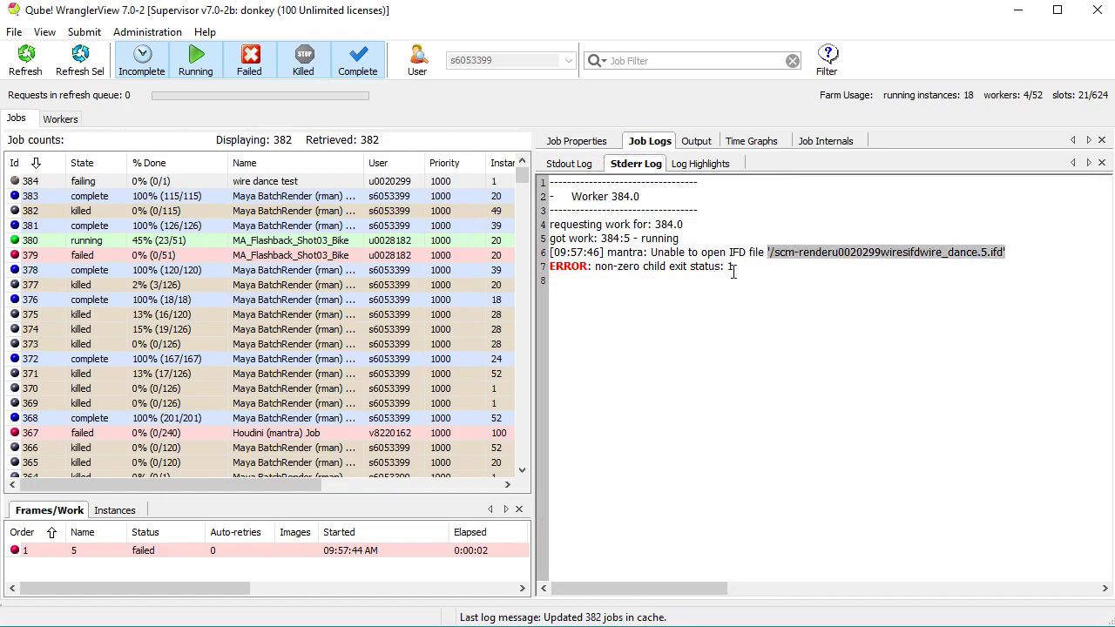
pyautogui.click(812, 263)
pyautogui.moveTo(774, 252); pyautogui.dragTo(845, 252)
pyautogui.click(881, 276)
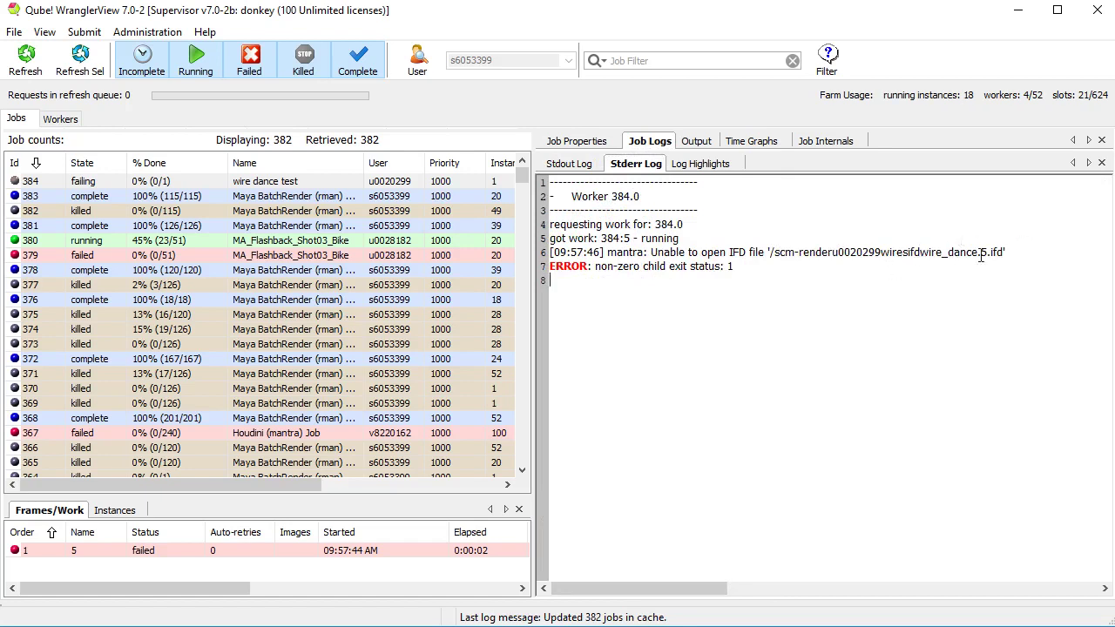
# - Resubmit the wire dance test job with each single backslash after scm-render in the IFD file path doubled
pyautogui.click(178, 185)
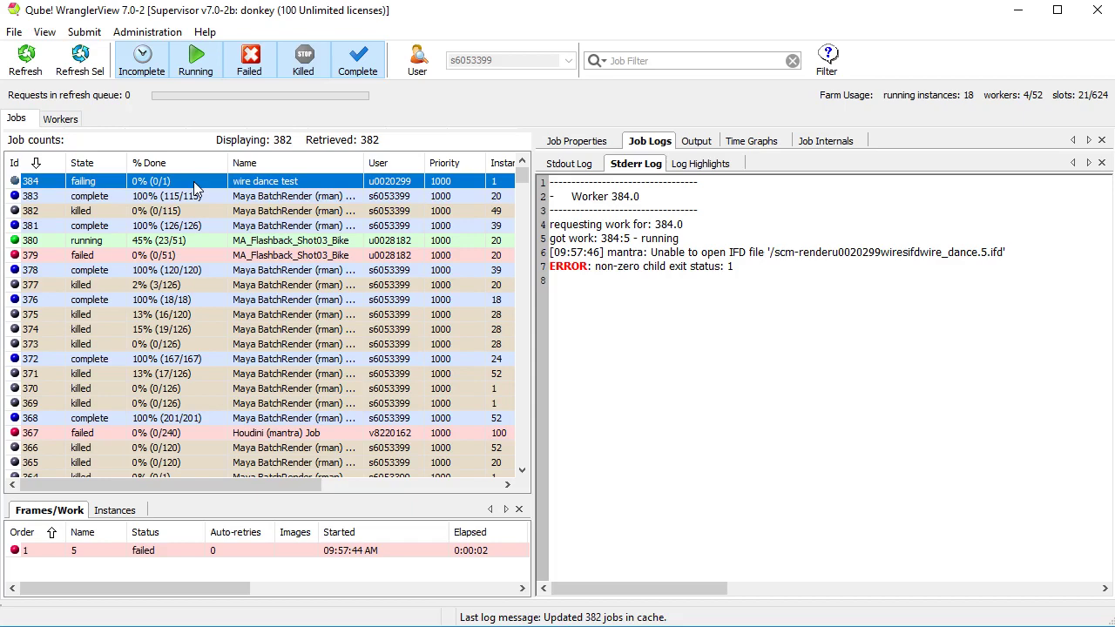
pyautogui.rightClick(194, 189)
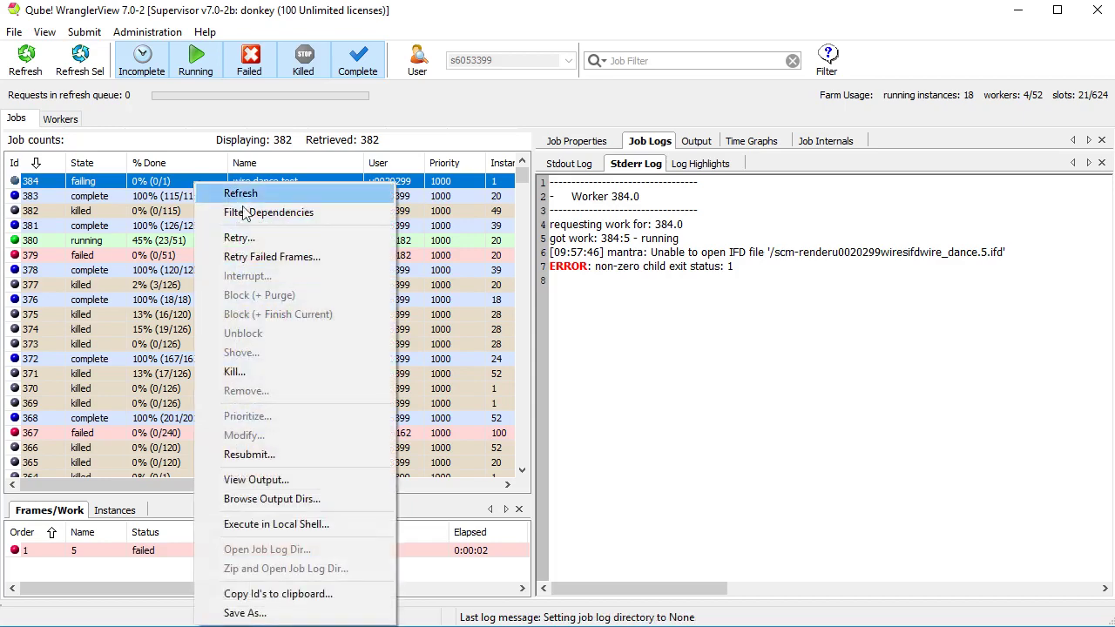
pyautogui.click(277, 456)
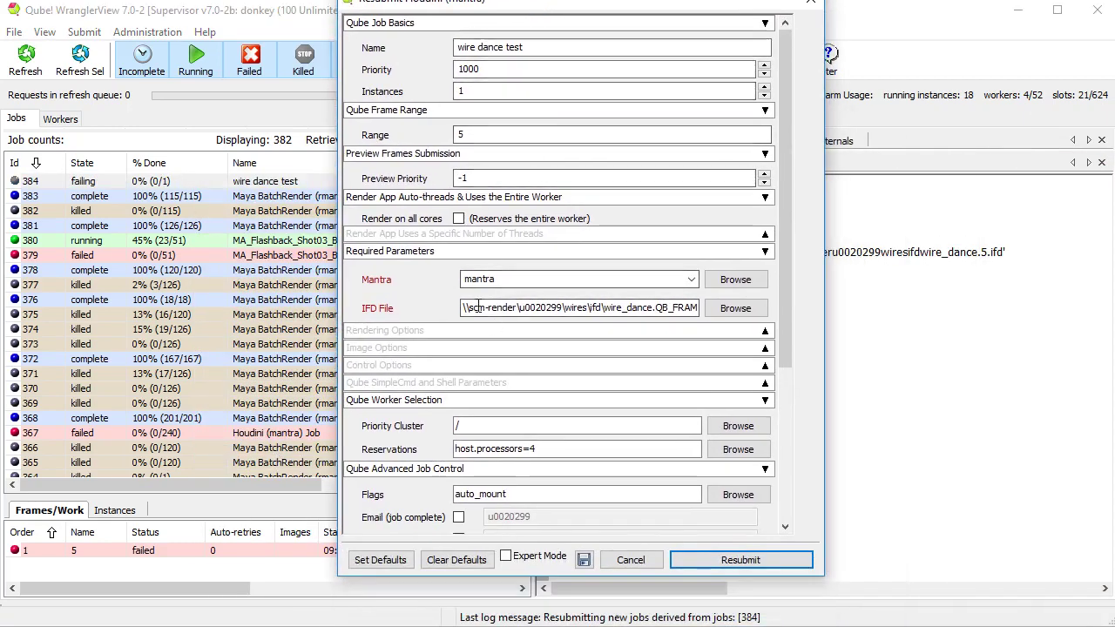
pyautogui.click(478, 308)
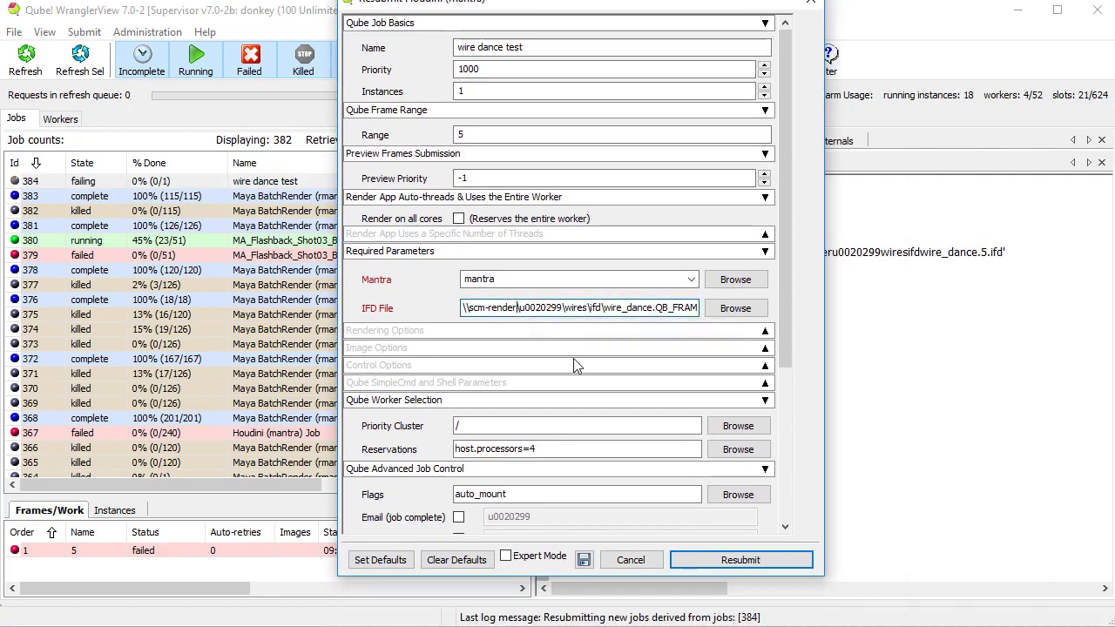
pyautogui.write('\\')
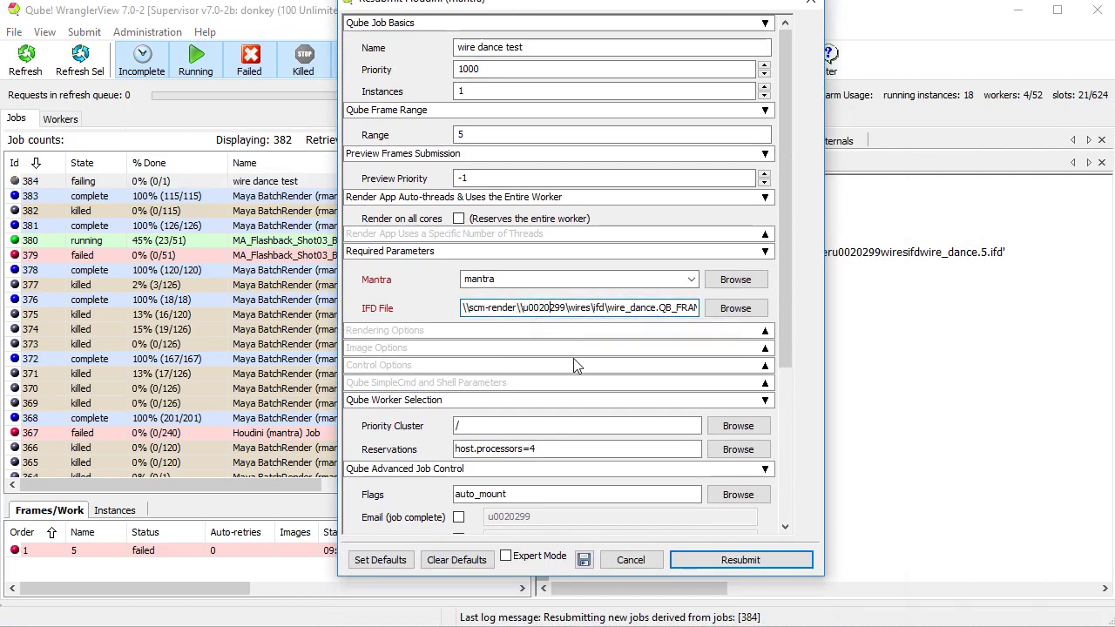
pyautogui.write('\\ifd')
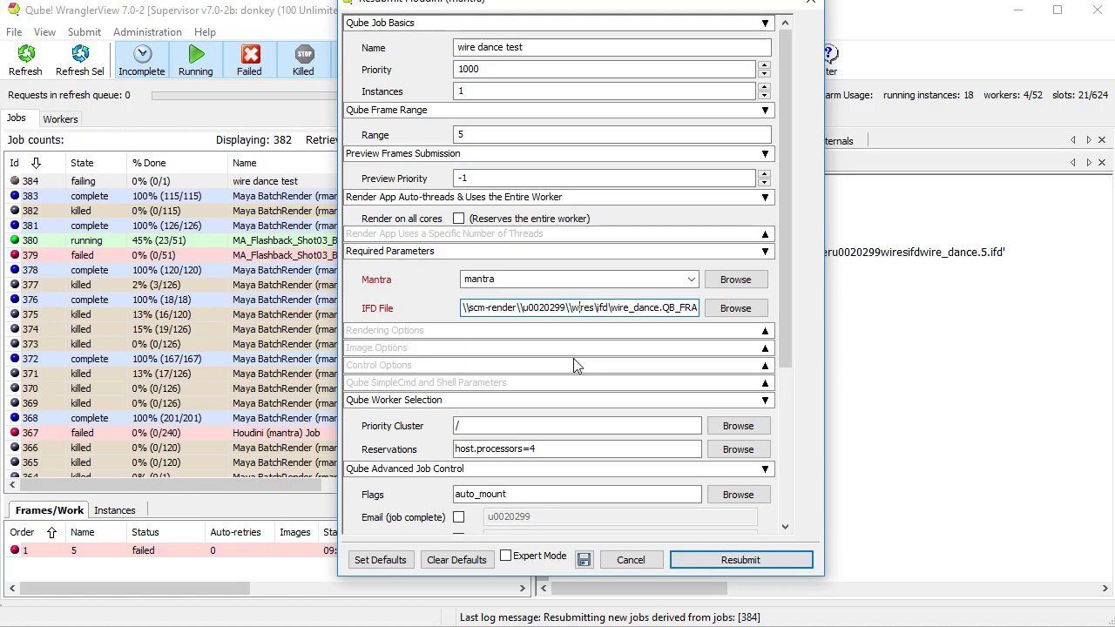
pyautogui.write('\\')
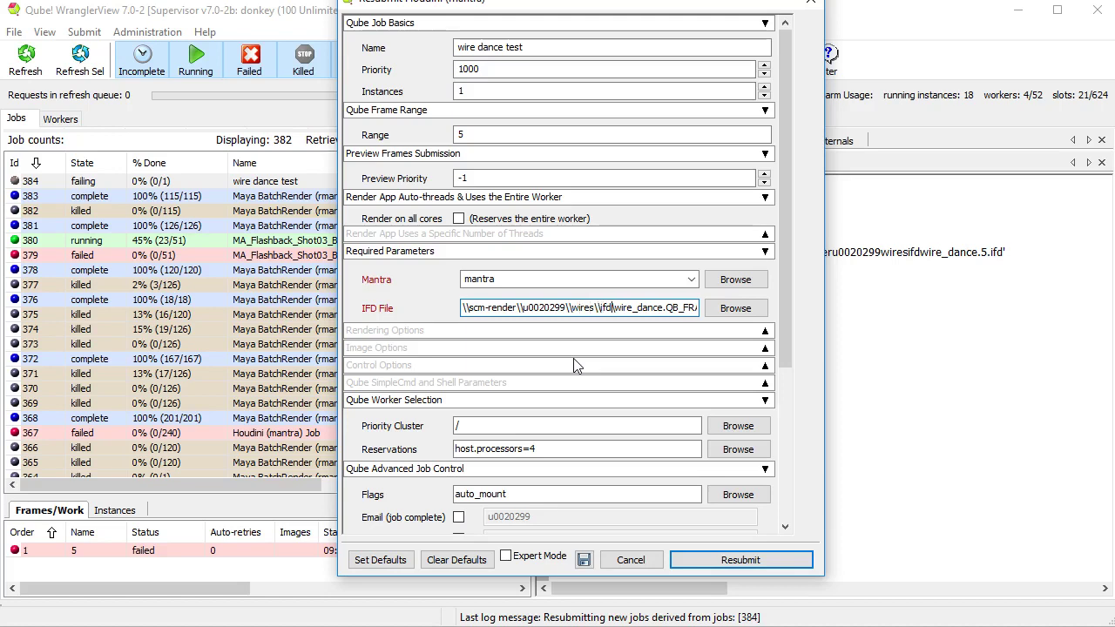
pyautogui.write('\\')
pyautogui.press('End')
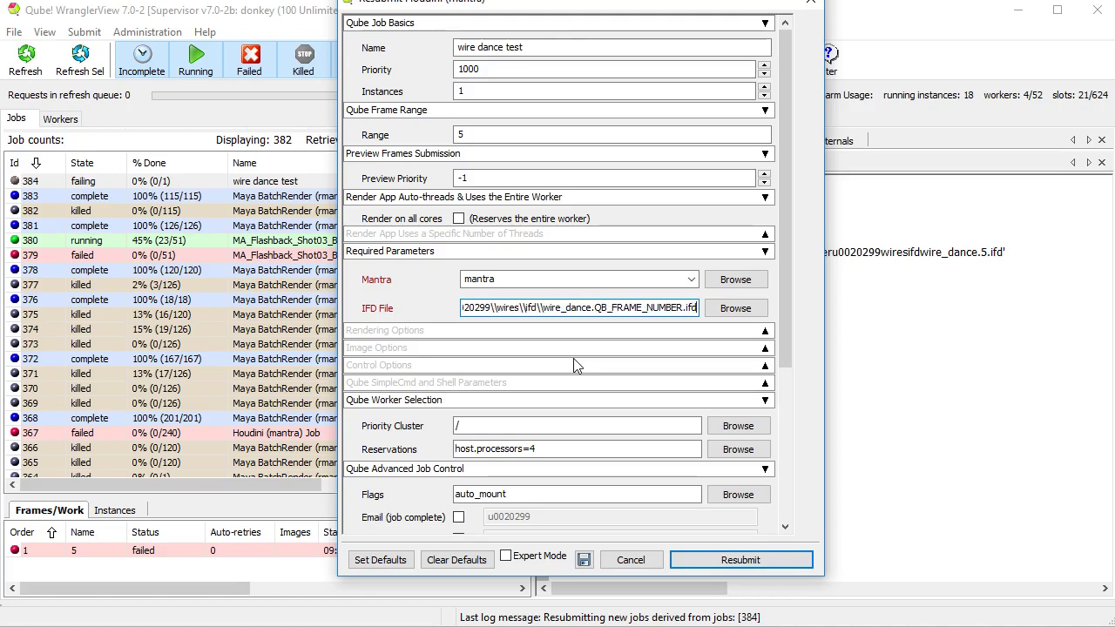
pyautogui.press('Home')
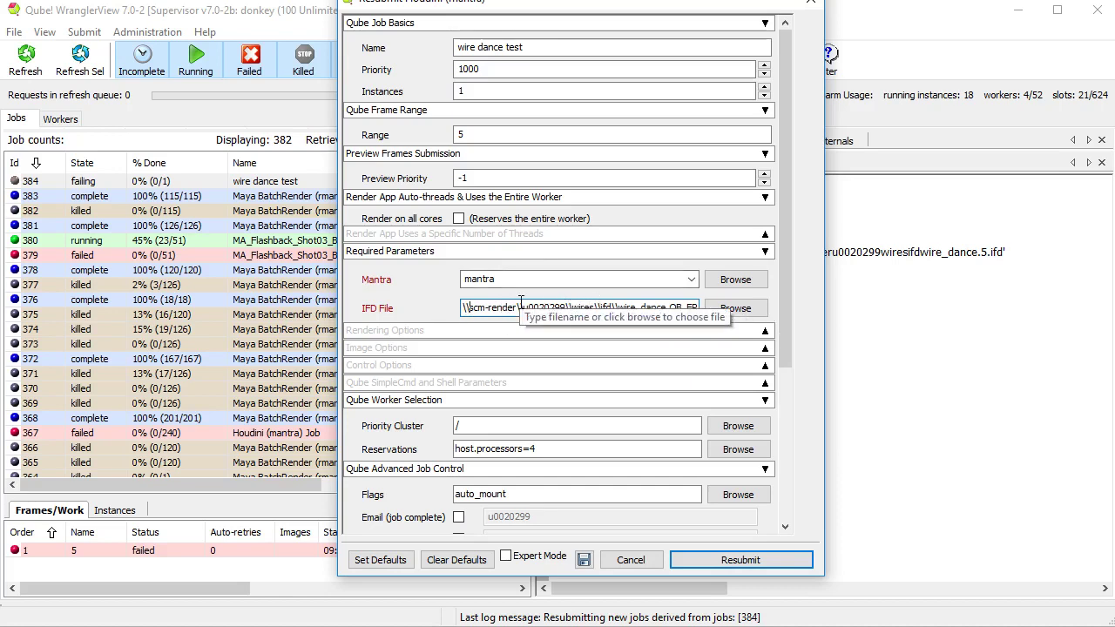
pyautogui.click(726, 562)
# - Monitor the resubmitted wire dance test job's frame 5 status and frame times graph by refreshing the farm data repeatedly
pyautogui.click(96, 183)
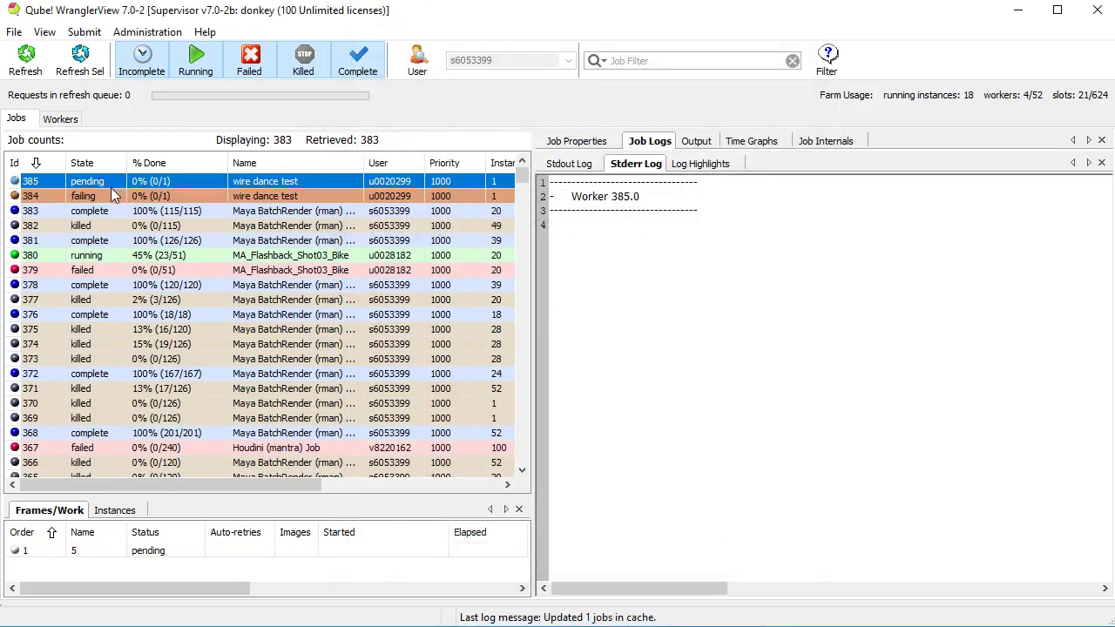
pyautogui.click(26, 63)
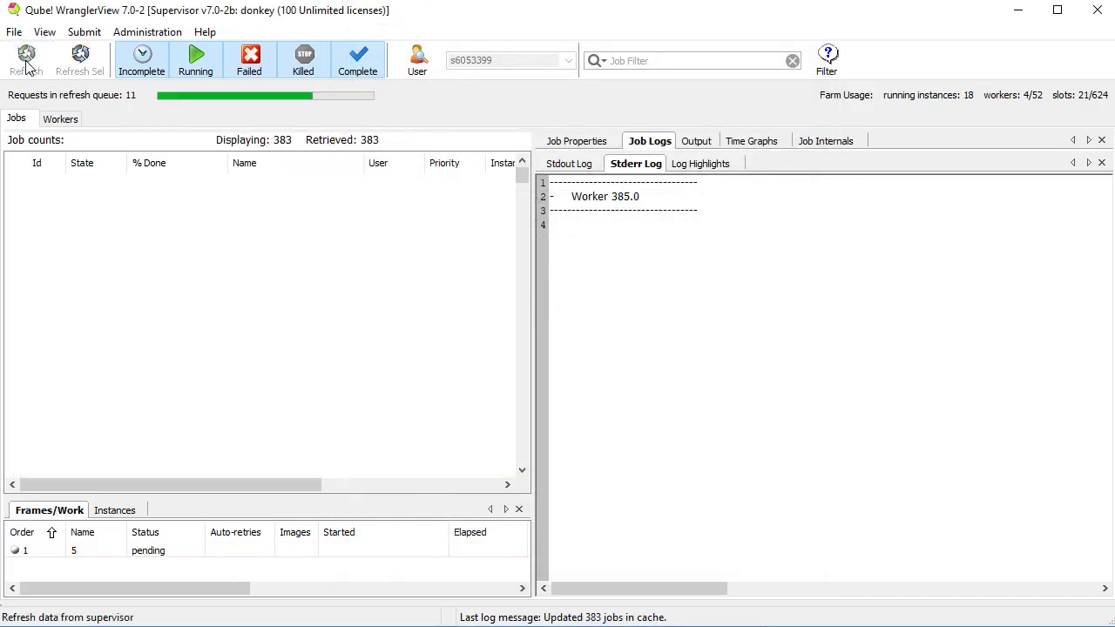
pyautogui.click(751, 142)
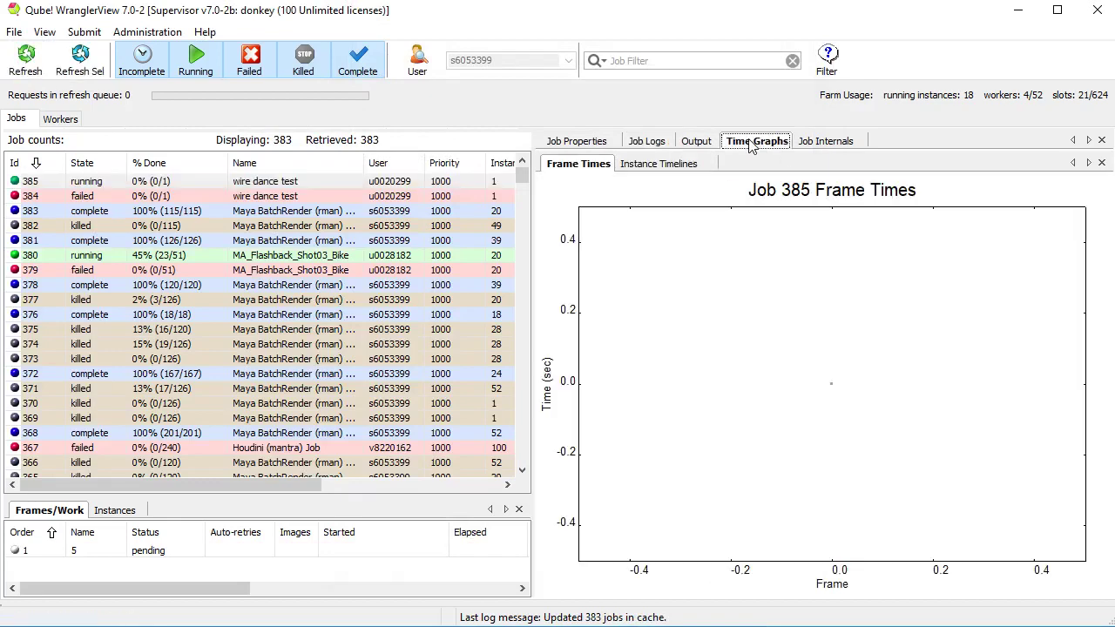
pyautogui.click(26, 62)
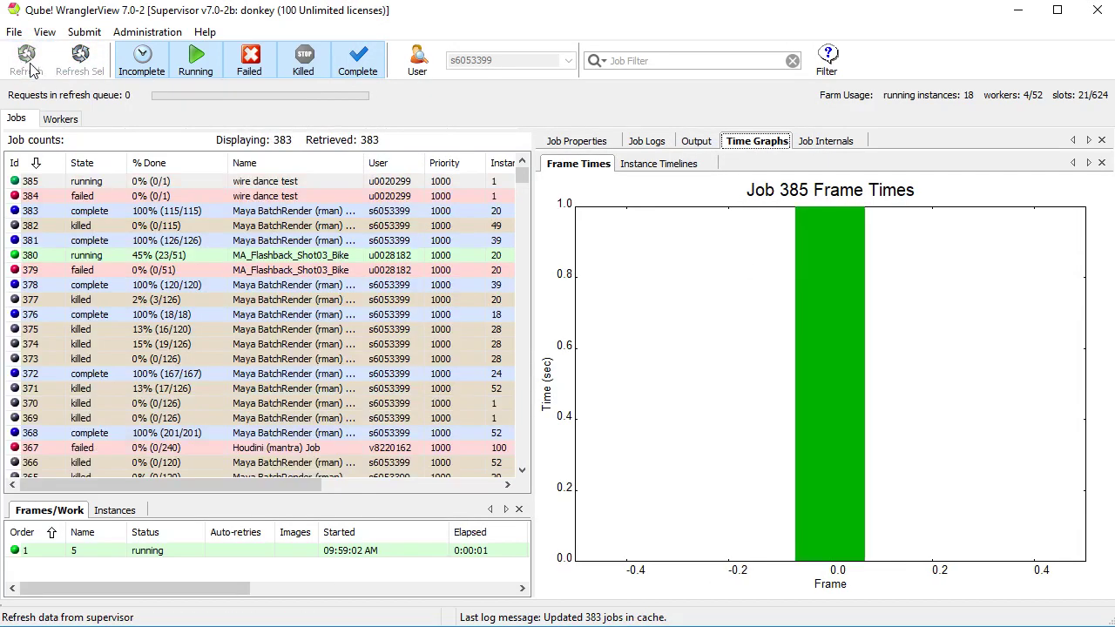
pyautogui.click(29, 65)
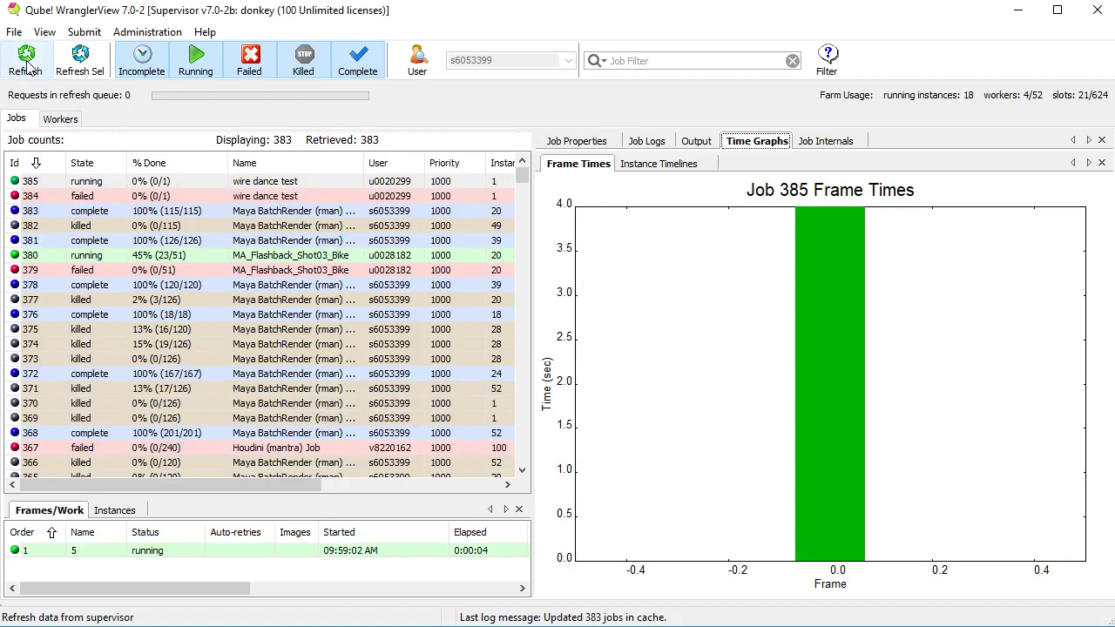
pyautogui.click(27, 64)
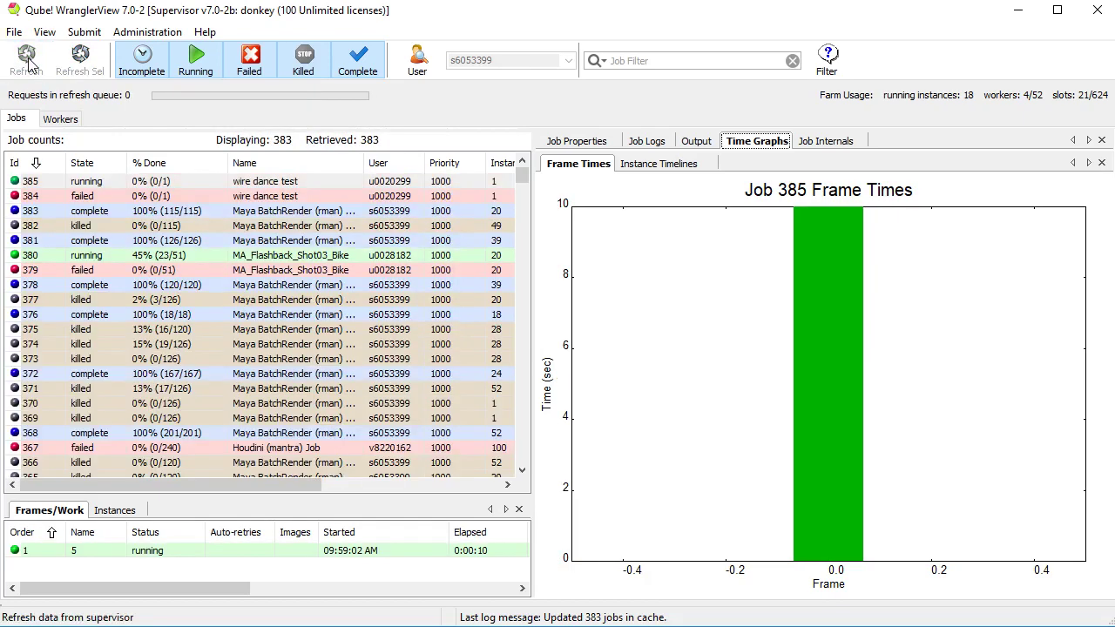
pyautogui.click(27, 64)
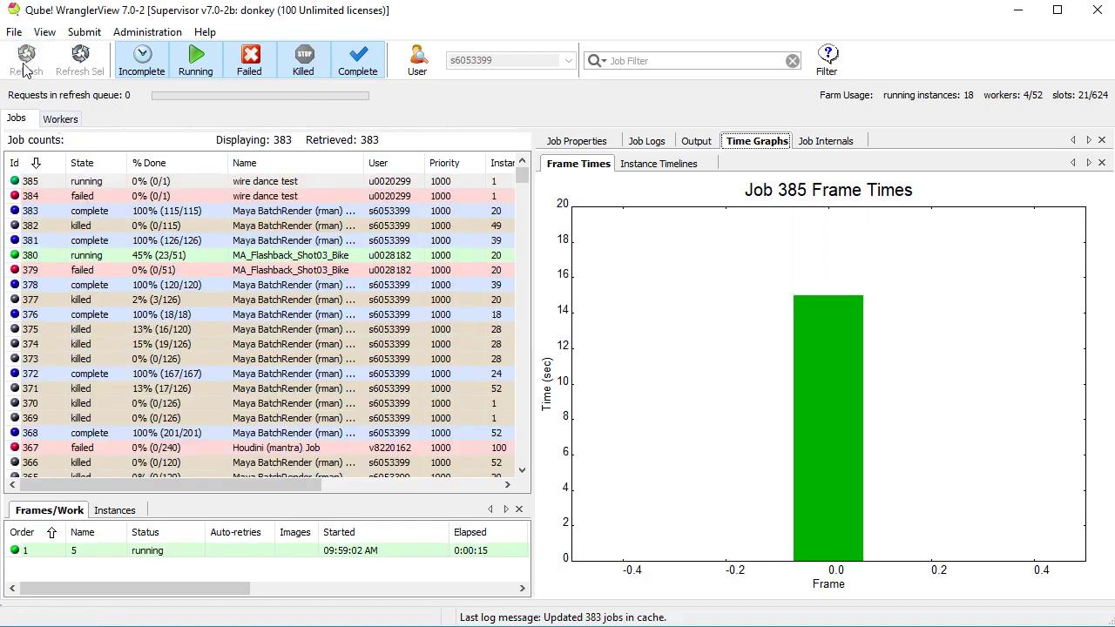
# - Refresh the farm data and check the render folder inside wires for the frame 5 output files, widening the file name column
pyautogui.click(28, 59)
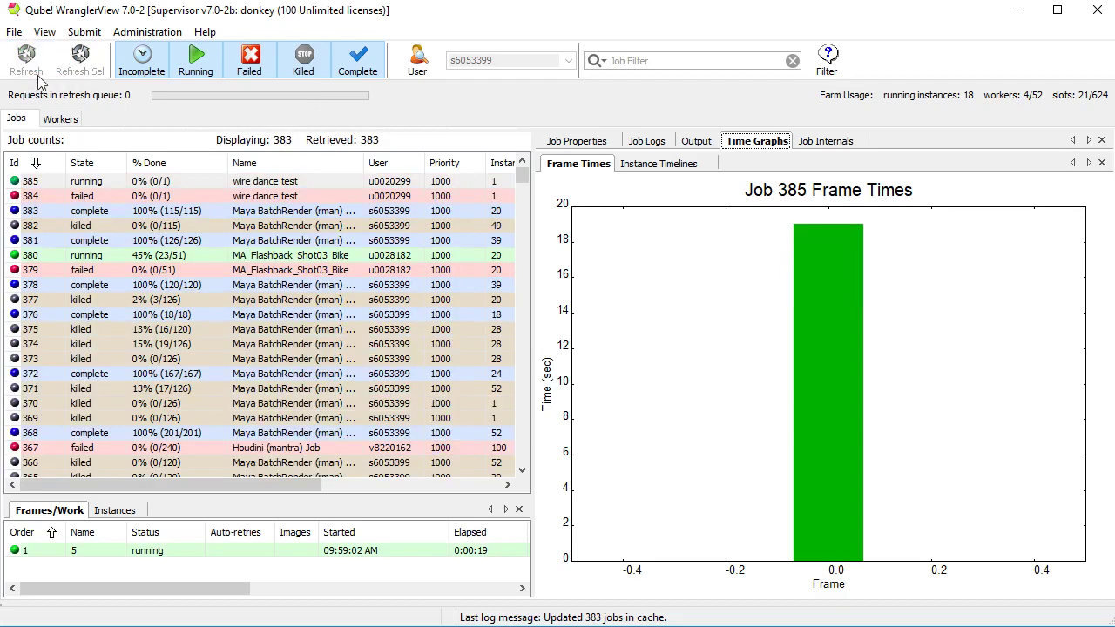
pyautogui.click(27, 64)
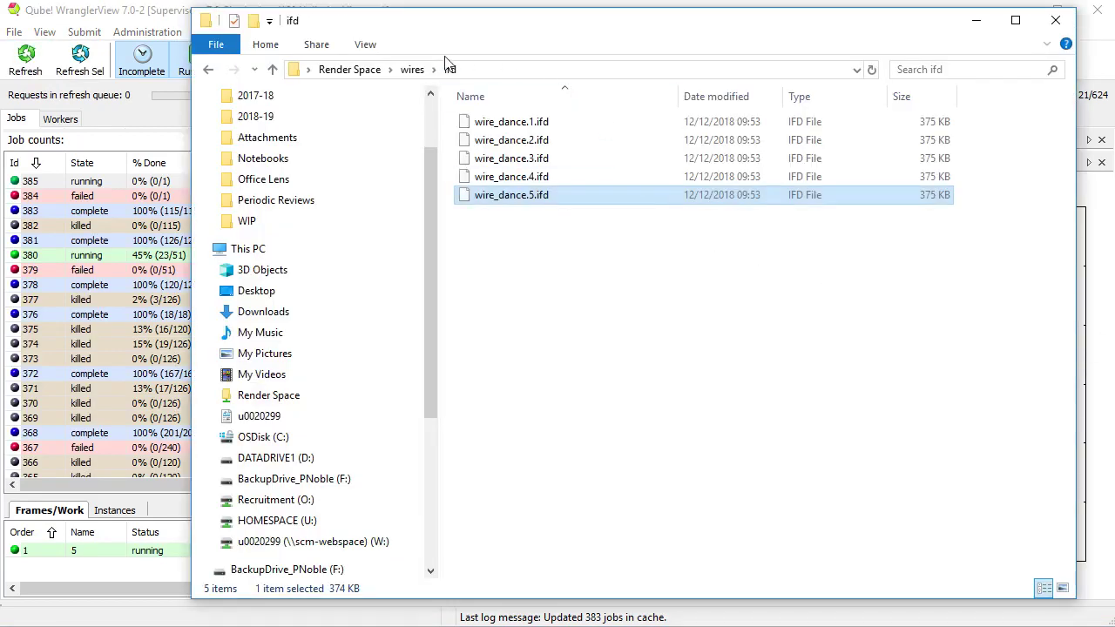
pyautogui.click(412, 70)
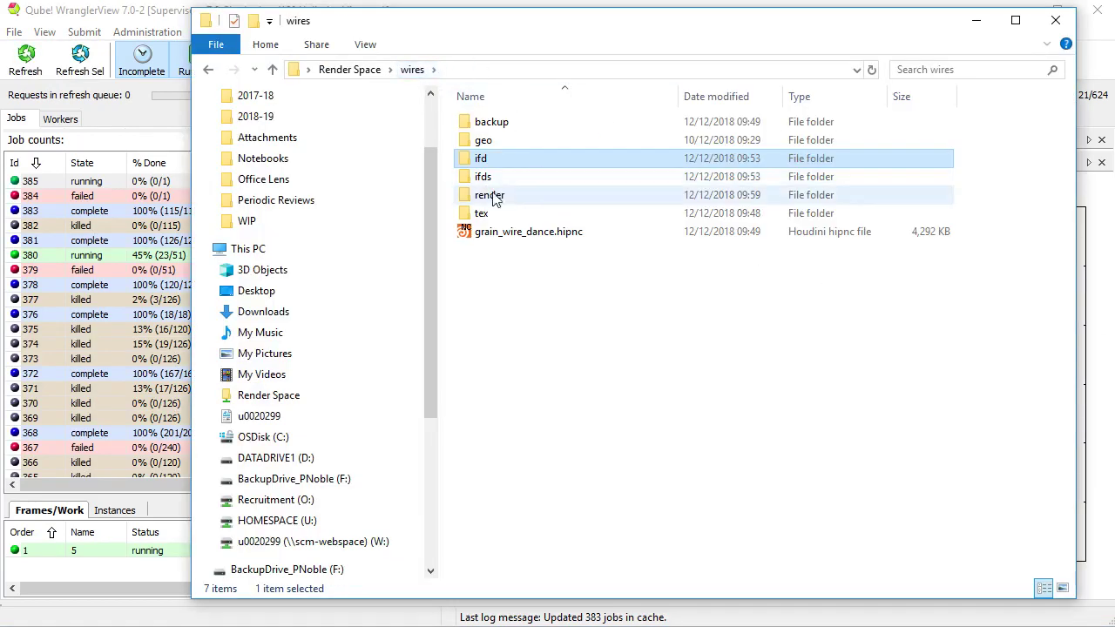
pyautogui.doubleClick(490, 197)
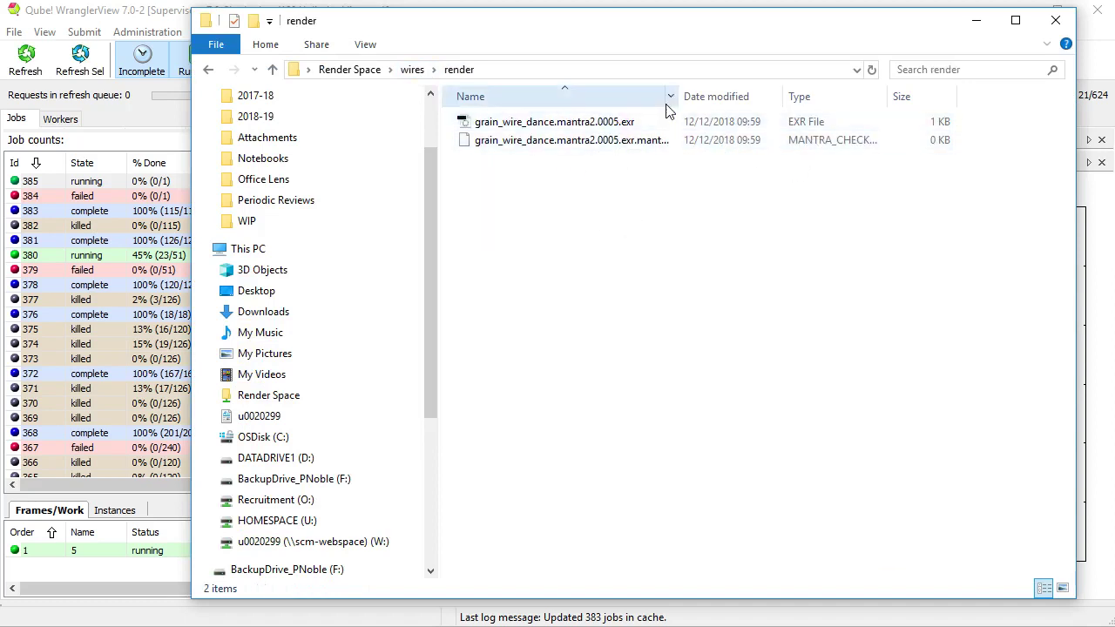
pyautogui.moveTo(677, 100); pyautogui.dragTo(755, 99)
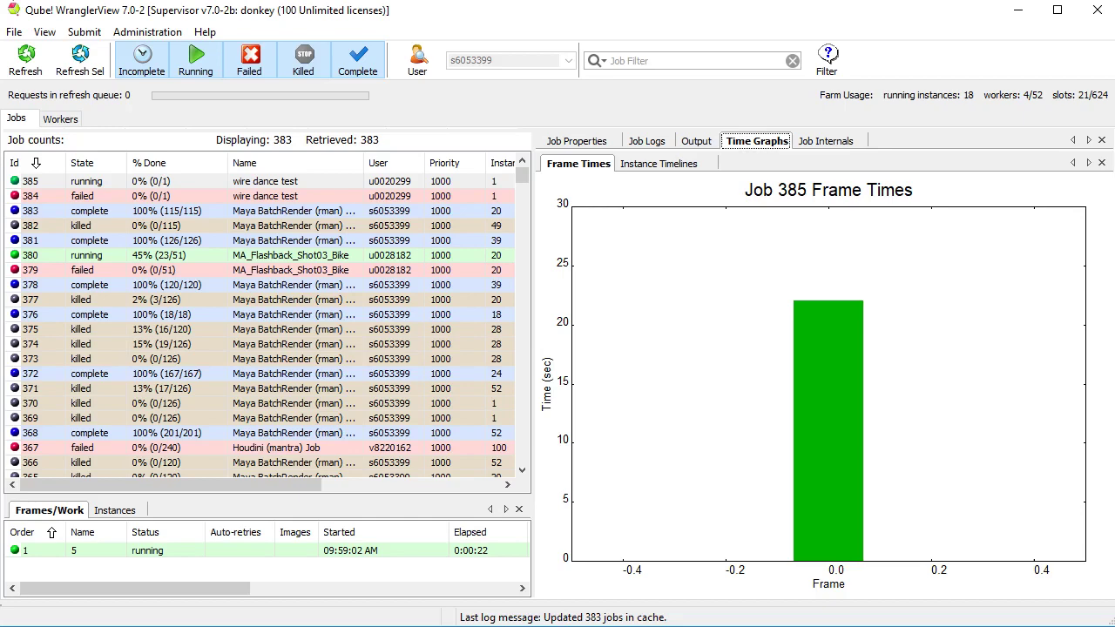
# - Continue checking the running wire dance test job's frame 5 progress with repeated farm data refreshes
pyautogui.click(28, 64)
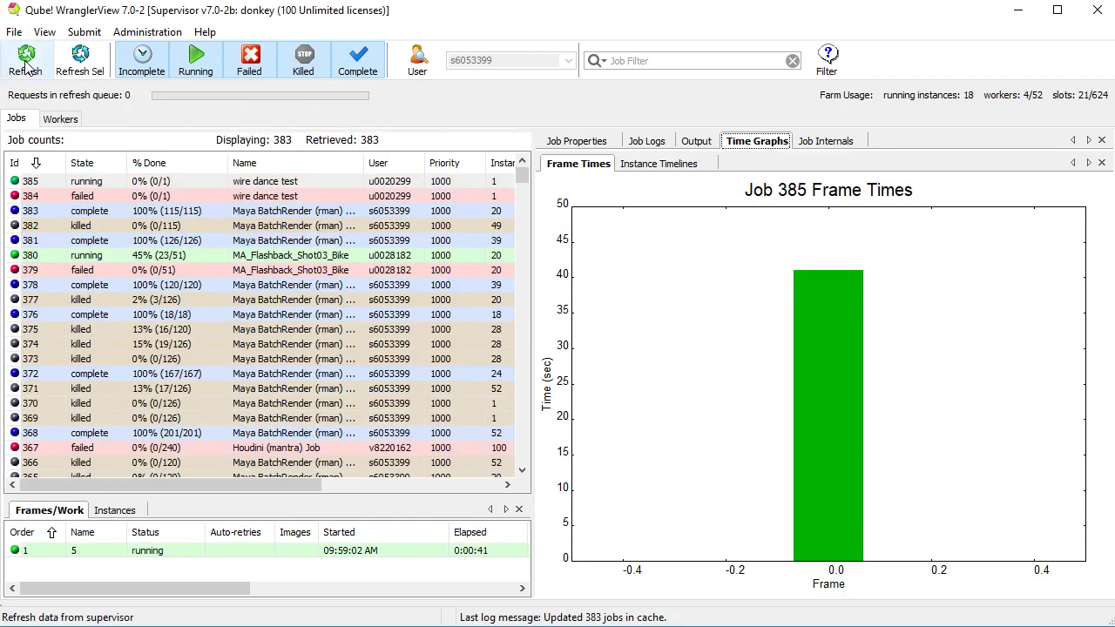
pyautogui.click(27, 64)
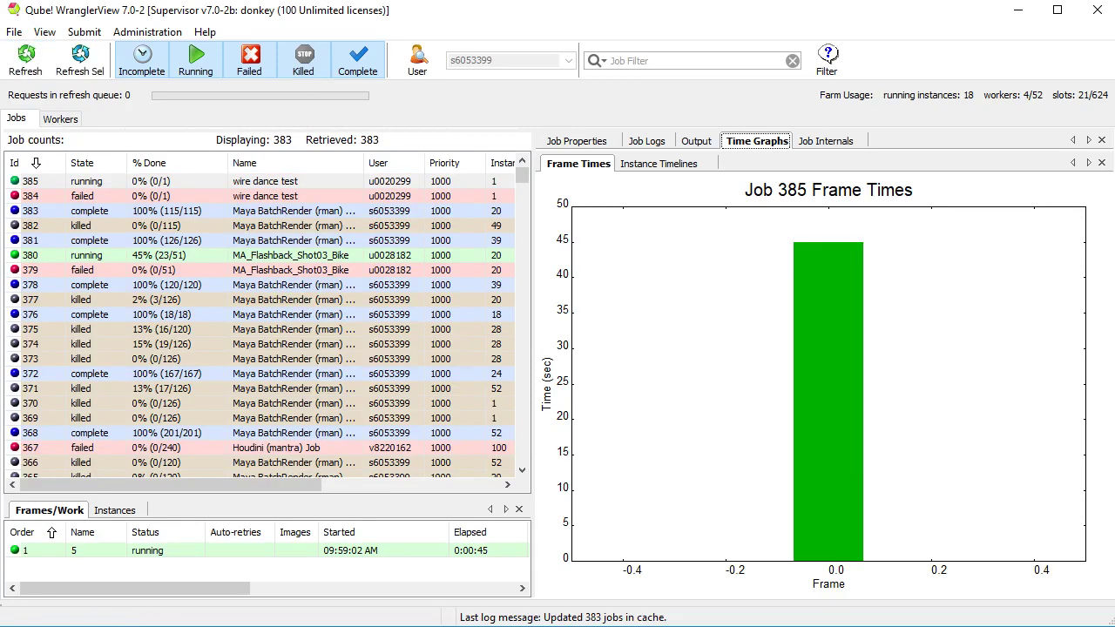
pyautogui.hotkey('alt', 'Tab')
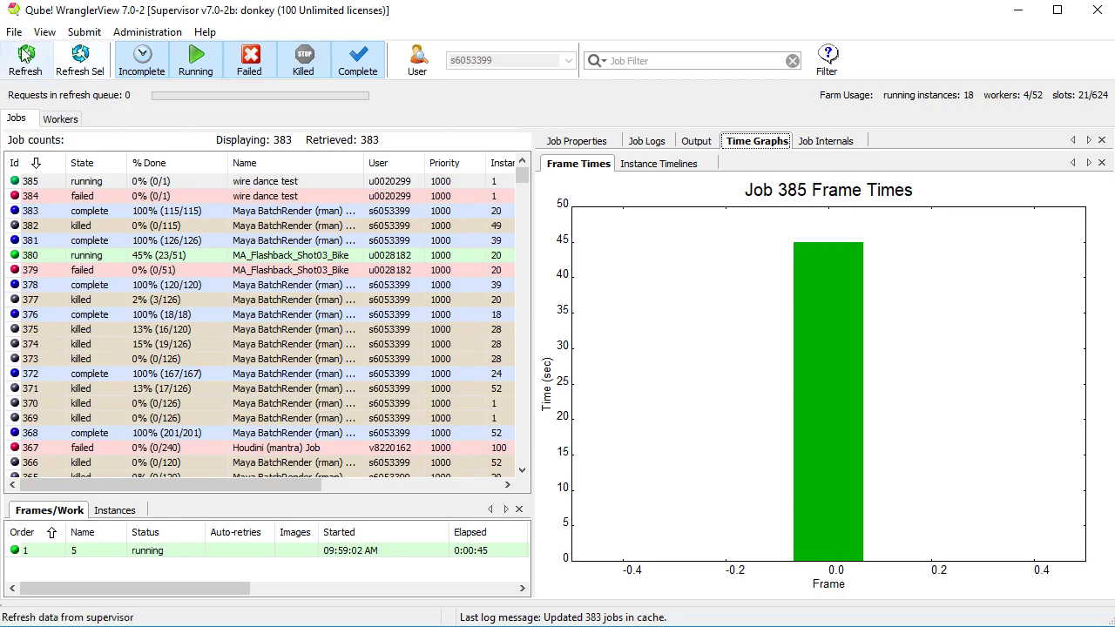
pyautogui.click(27, 58)
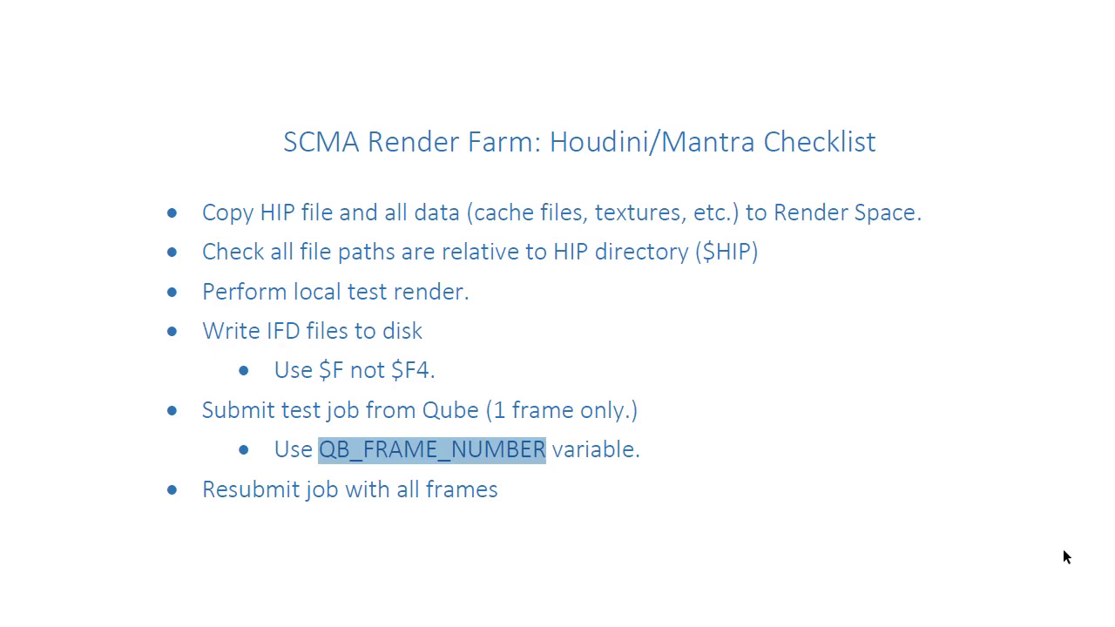
# - Open the rendered image grain_wire_dance.mantra2.0005.exr from the render folder to inspect it, and close the folder window
pyautogui.press('Right')
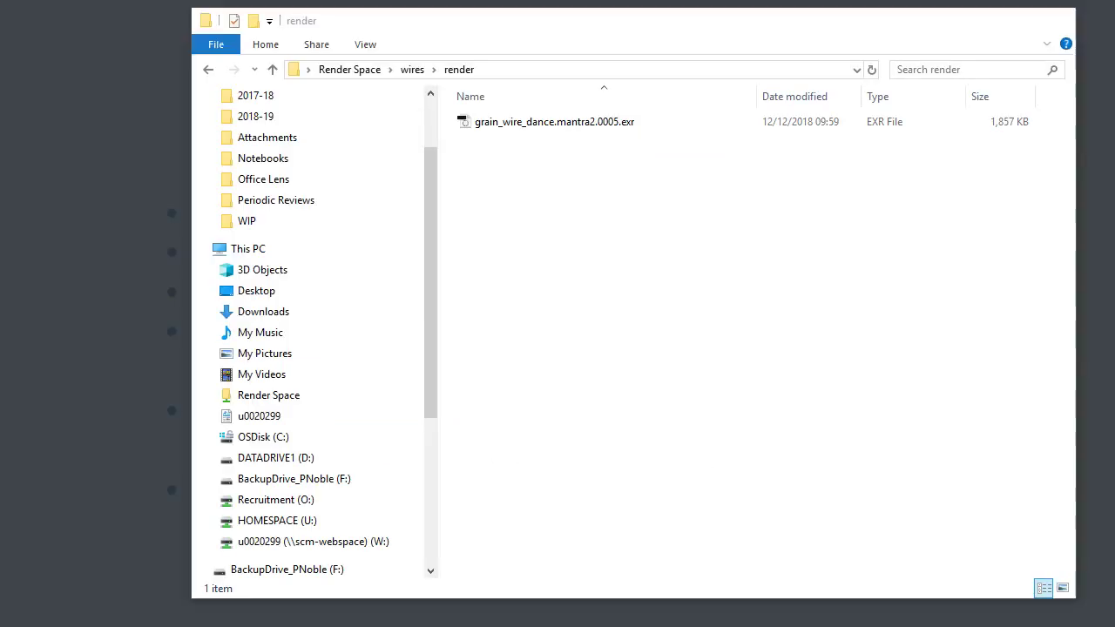
pyautogui.click(604, 129)
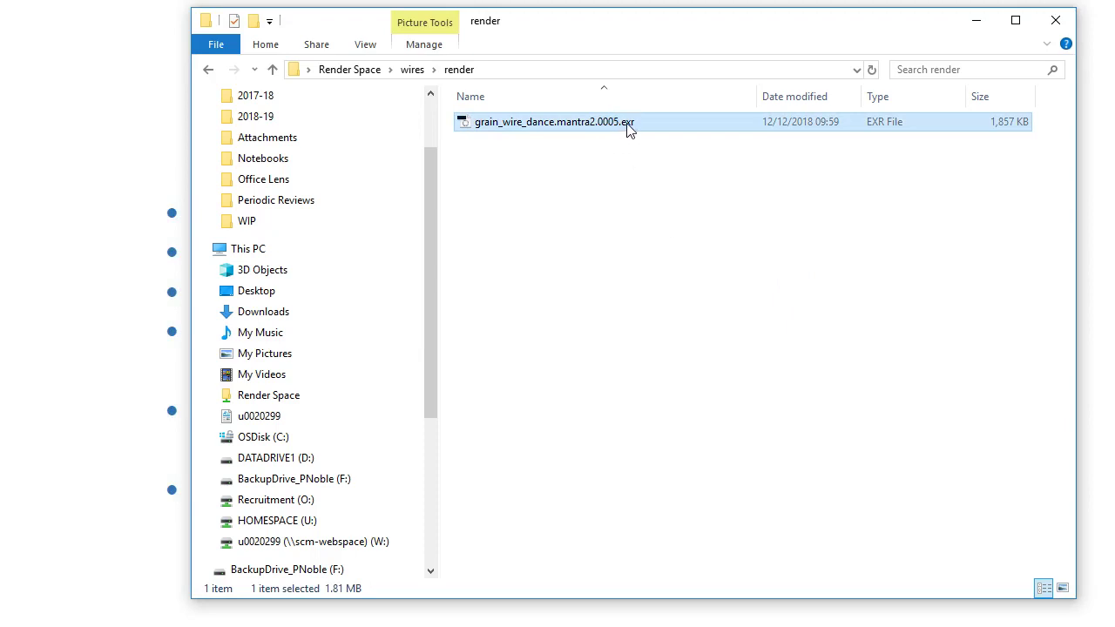
pyautogui.doubleClick(627, 123)
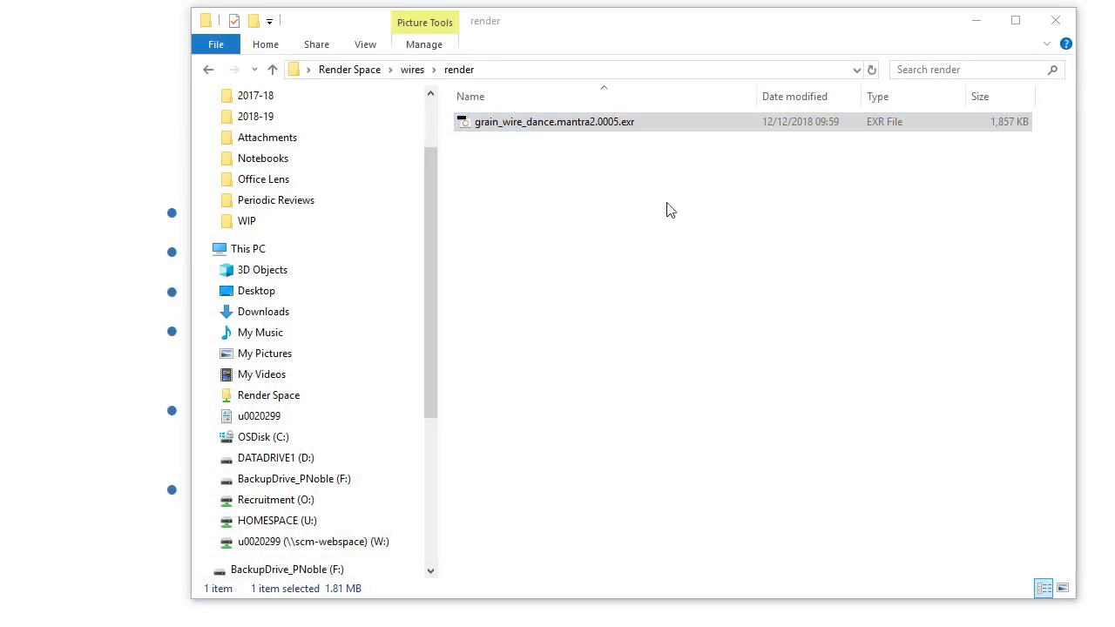
pyautogui.click(590, 232)
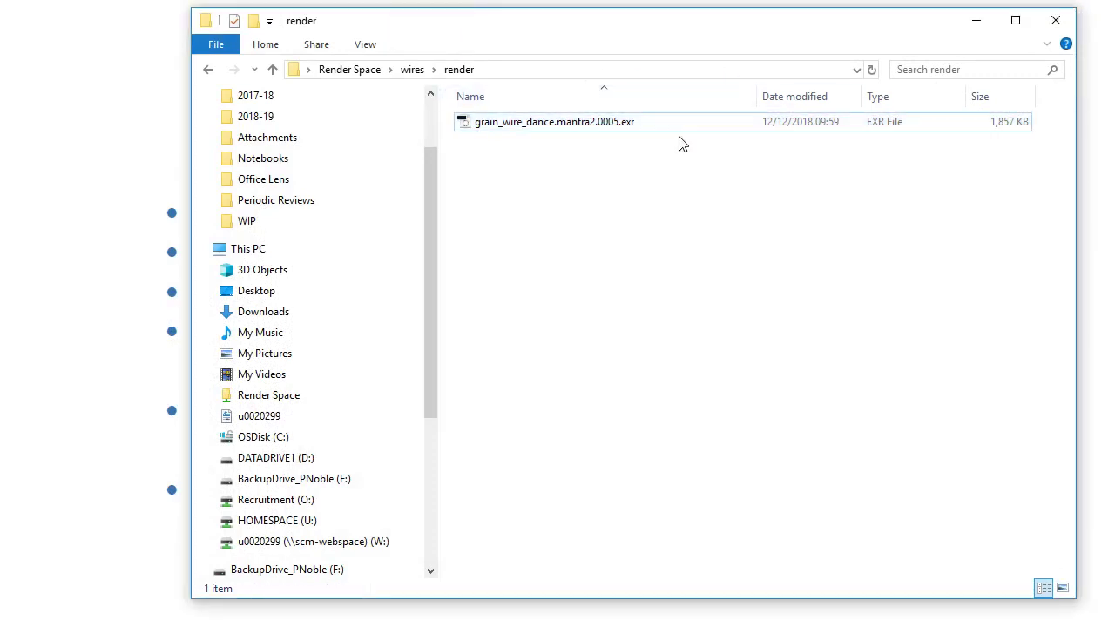
pyautogui.click(1056, 19)
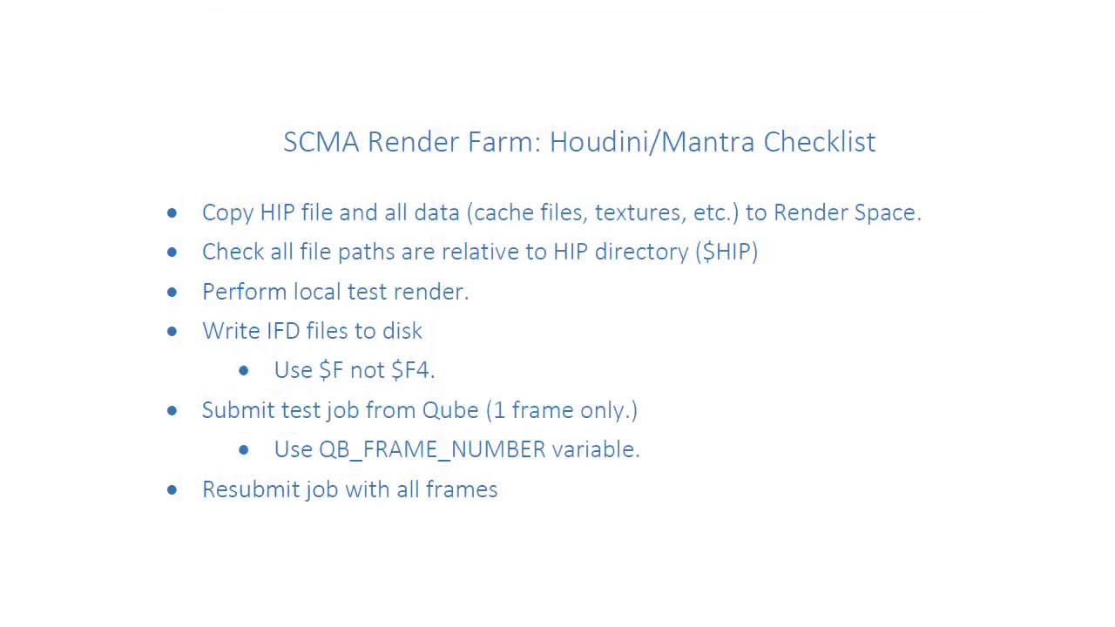
# - Begin resubmitting the completed one-frame wire dance test job in WranglerView with the frame range set to 1-5
pyautogui.hotkey('alt', 'Tab')
pyautogui.click(201, 181)
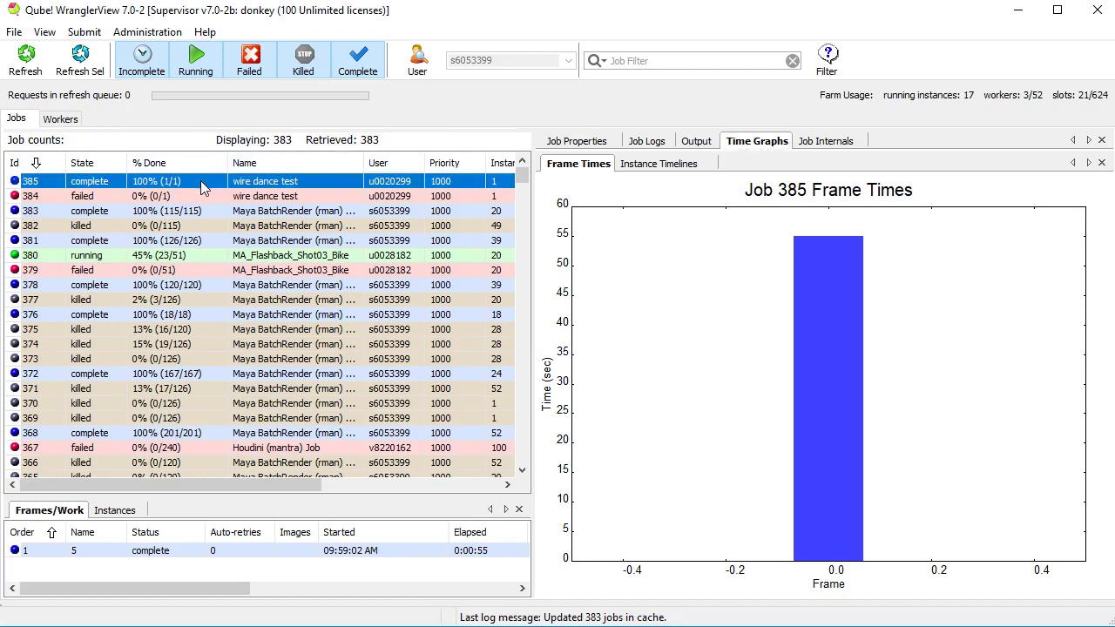
pyautogui.rightClick(241, 273)
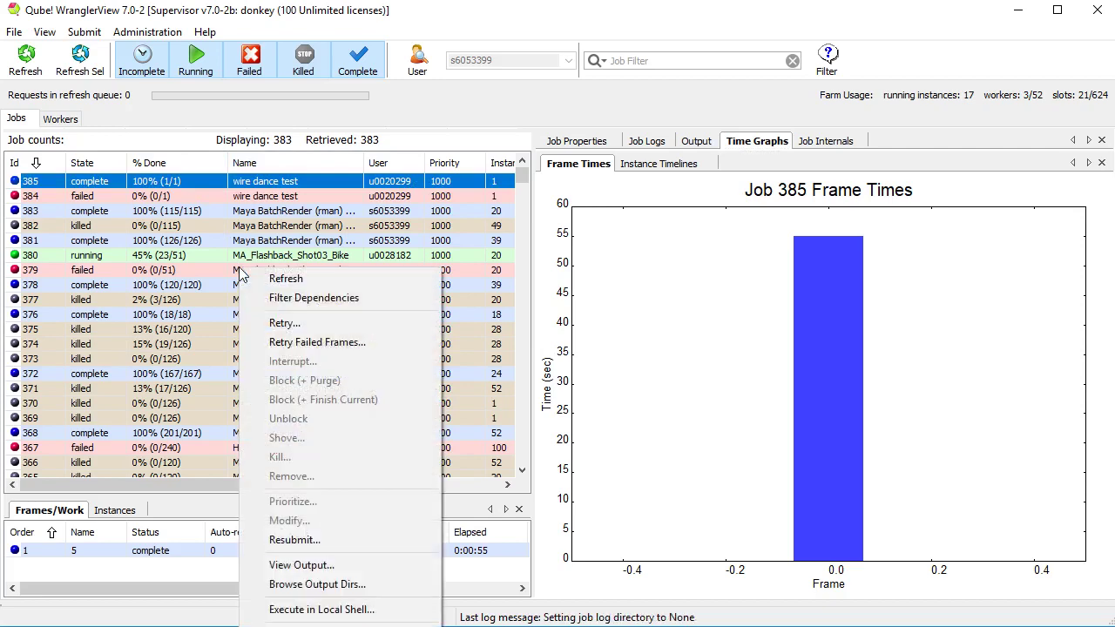
pyautogui.click(294, 541)
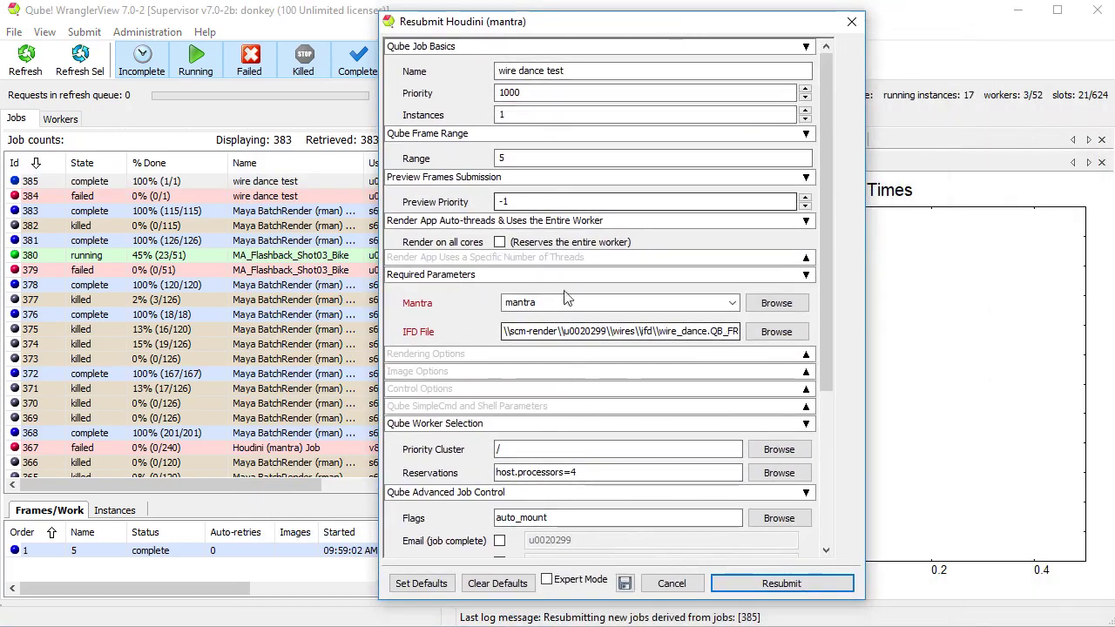
pyautogui.click(518, 158)
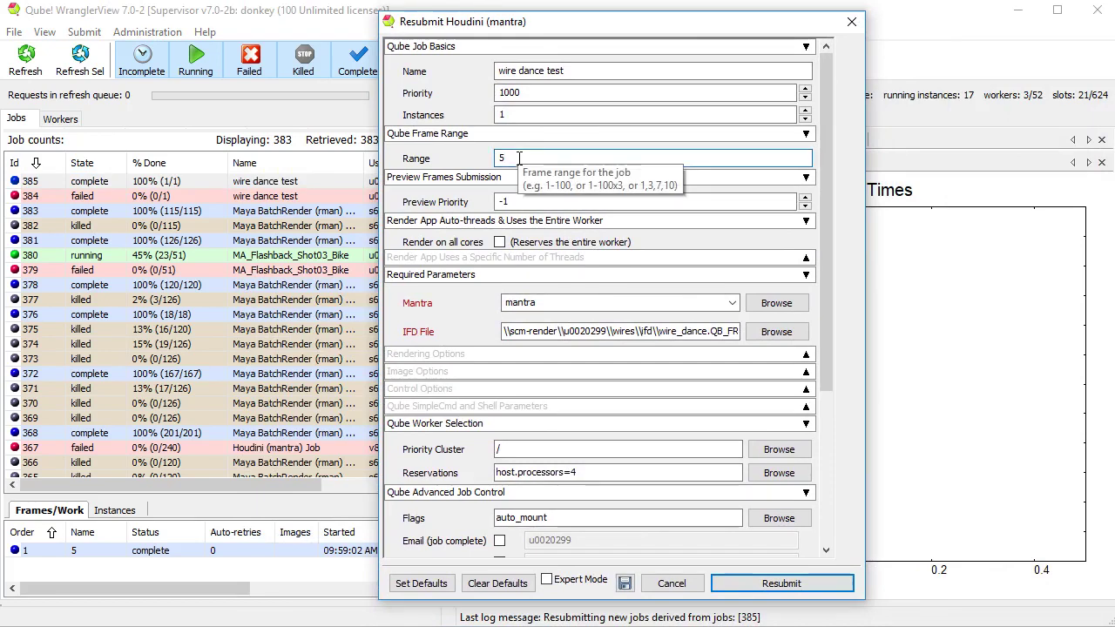
pyautogui.press('Home')
pyautogui.write('1-')
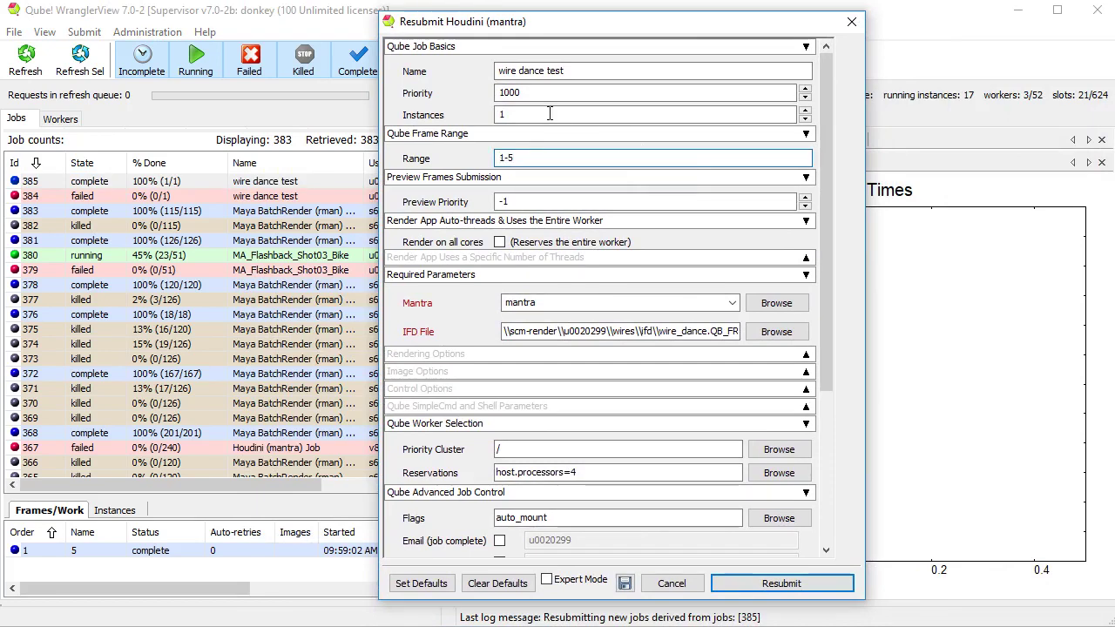
# - Set the number of instances for the resubmitted wire dance job to 5
pyautogui.click(511, 113)
pyautogui.press('BackSpace')
pyautogui.write('5')
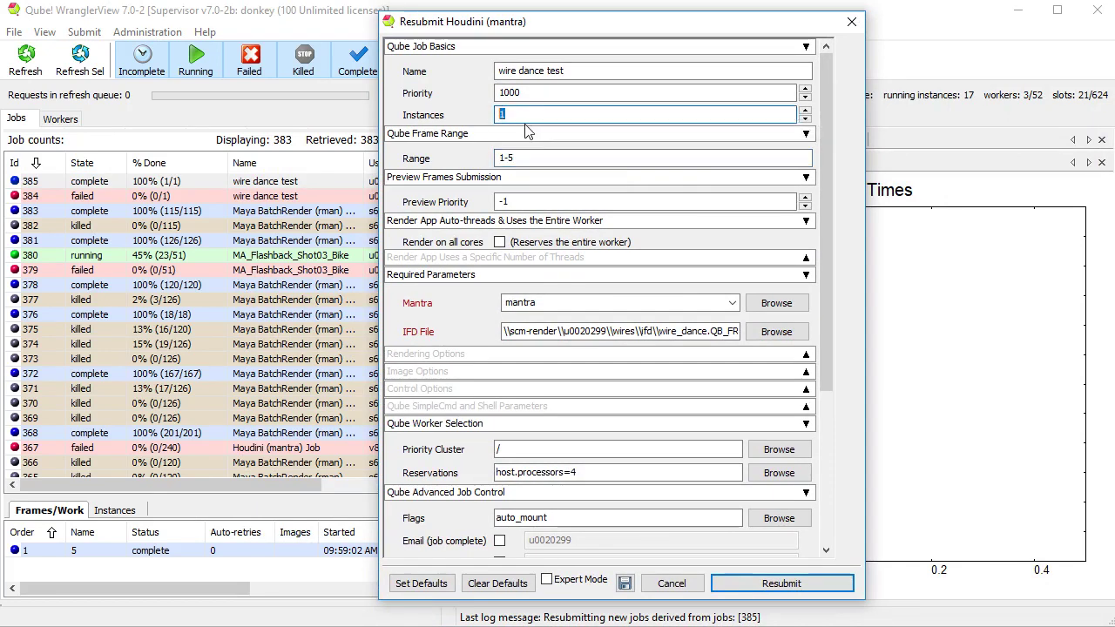
pyautogui.click(548, 157)
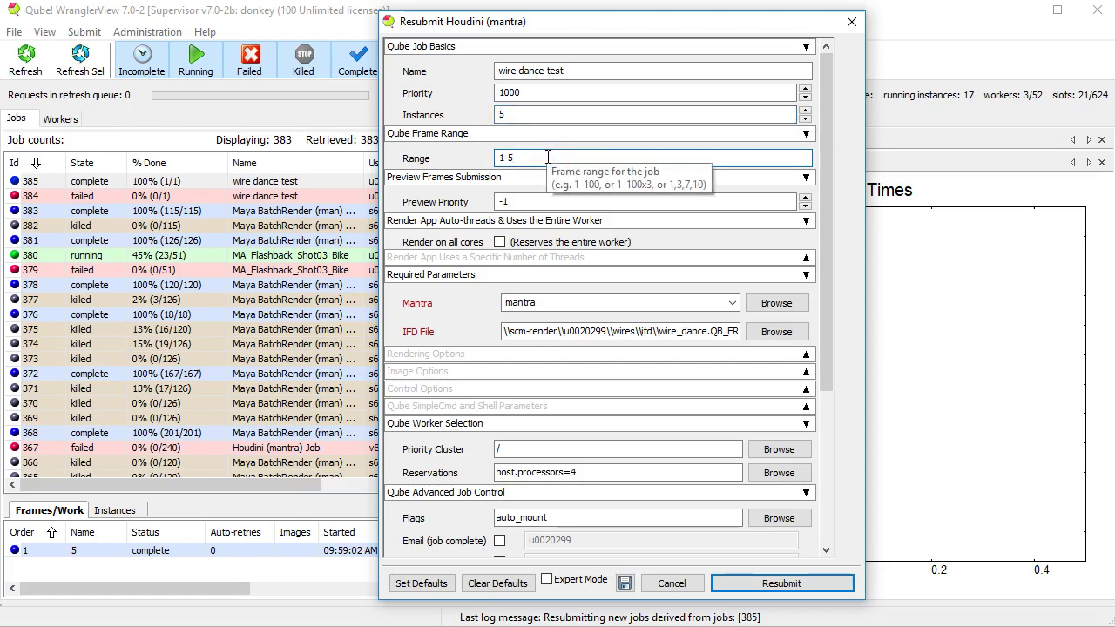
pyautogui.click(521, 115)
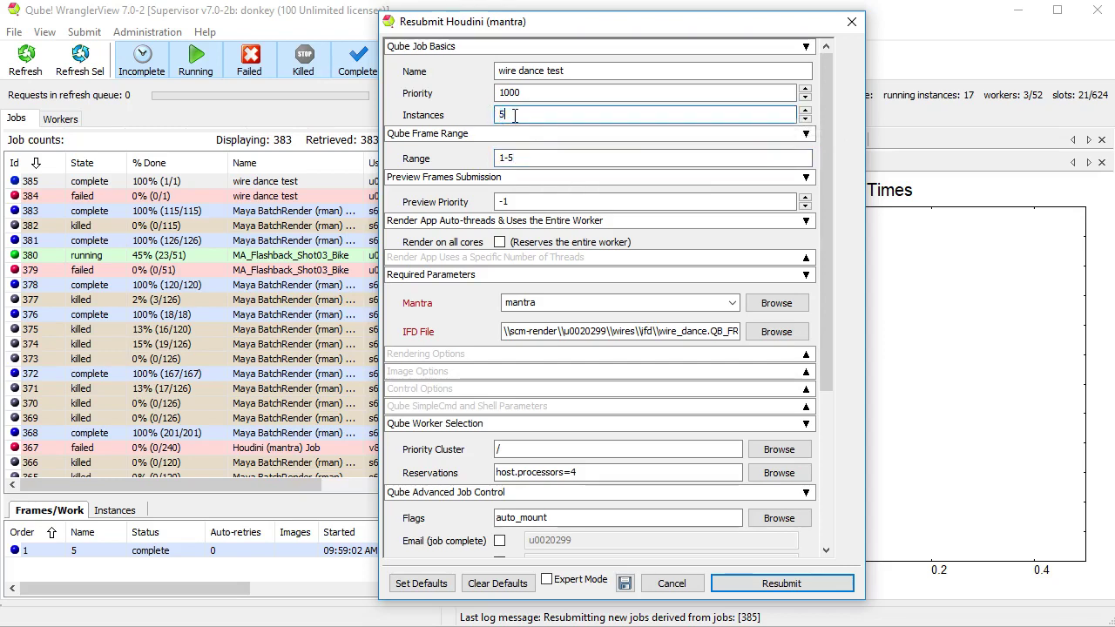
pyautogui.doubleClick(520, 114)
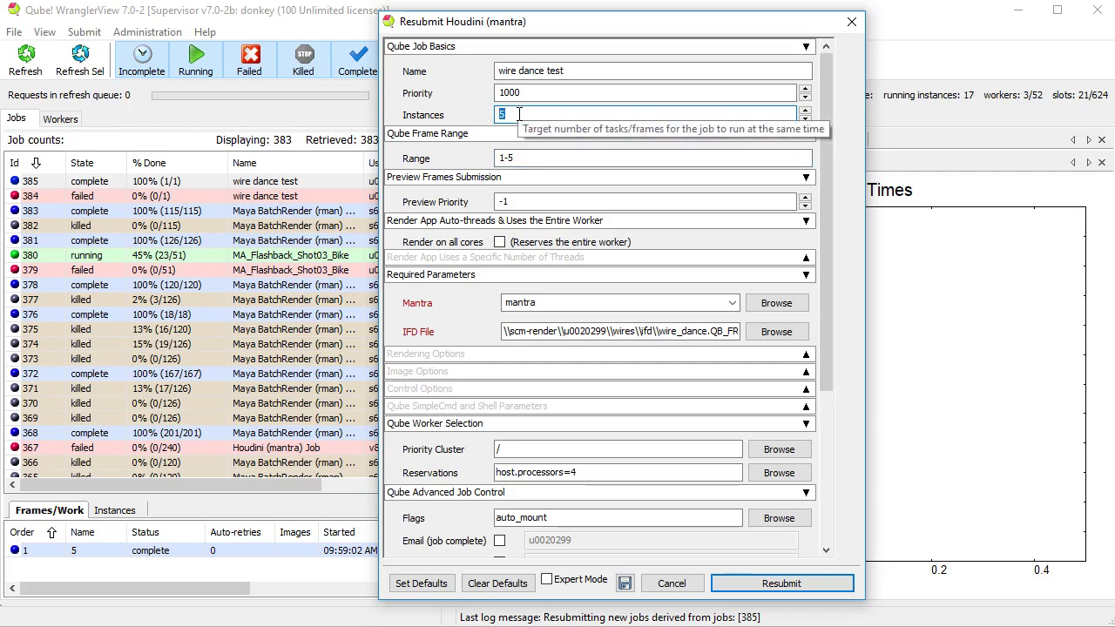
# - Extend the resubmitted job's frame range to 1-500 and set its instances to 500
pyautogui.click(527, 158)
pyautogui.write('00')
pyautogui.click(521, 114)
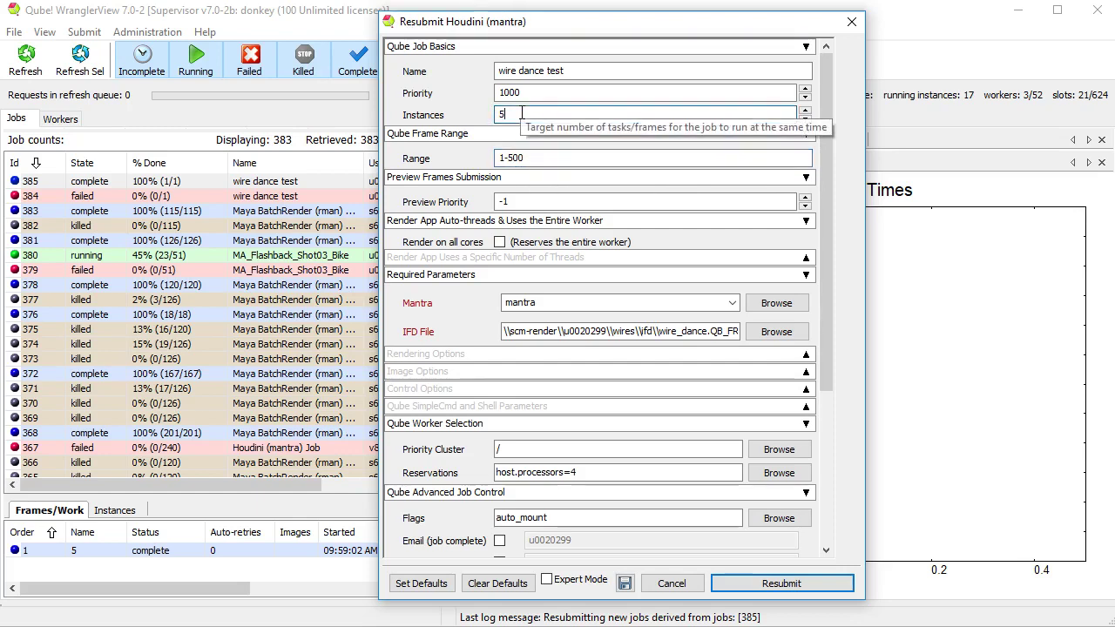
pyautogui.write('00')
pyautogui.press('Tab')
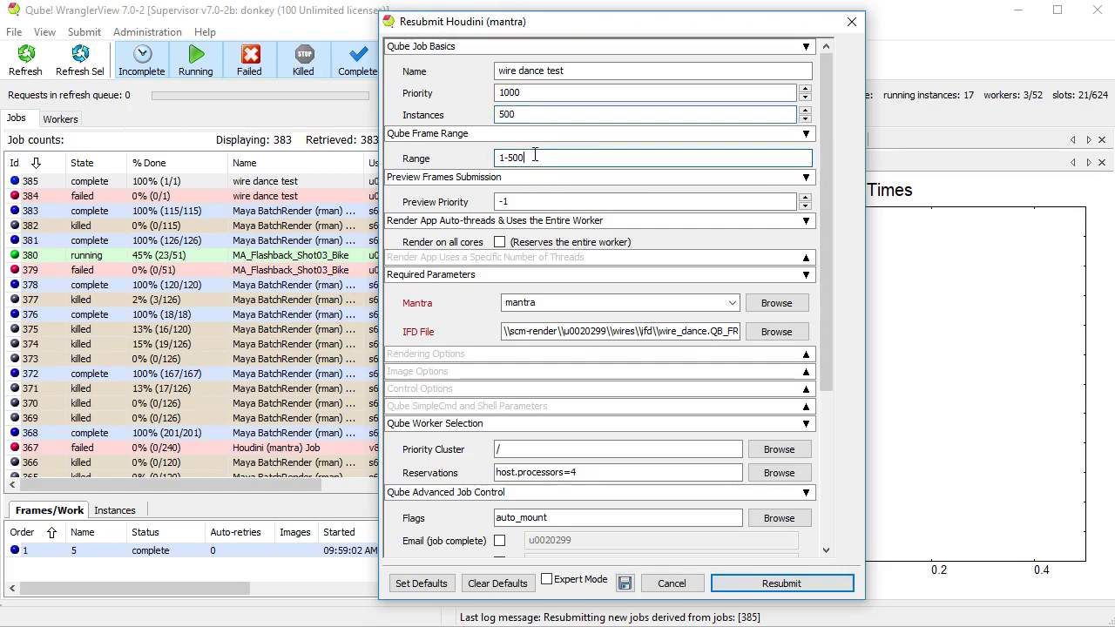
pyautogui.hotkey('shift', 'Tab')
pyautogui.click(515, 112)
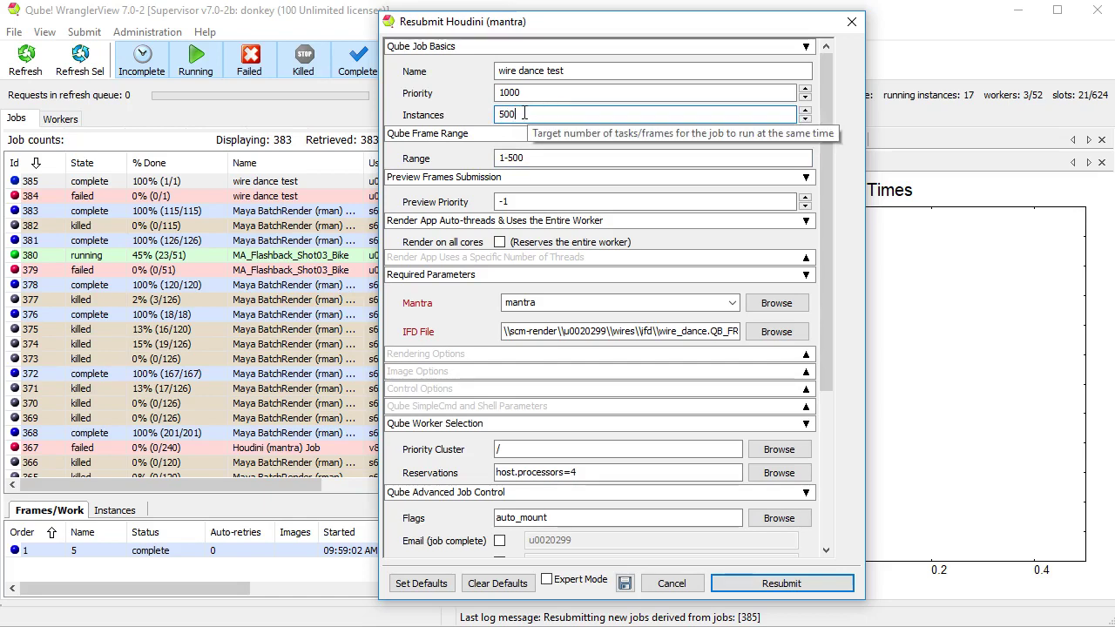
pyautogui.click(542, 160)
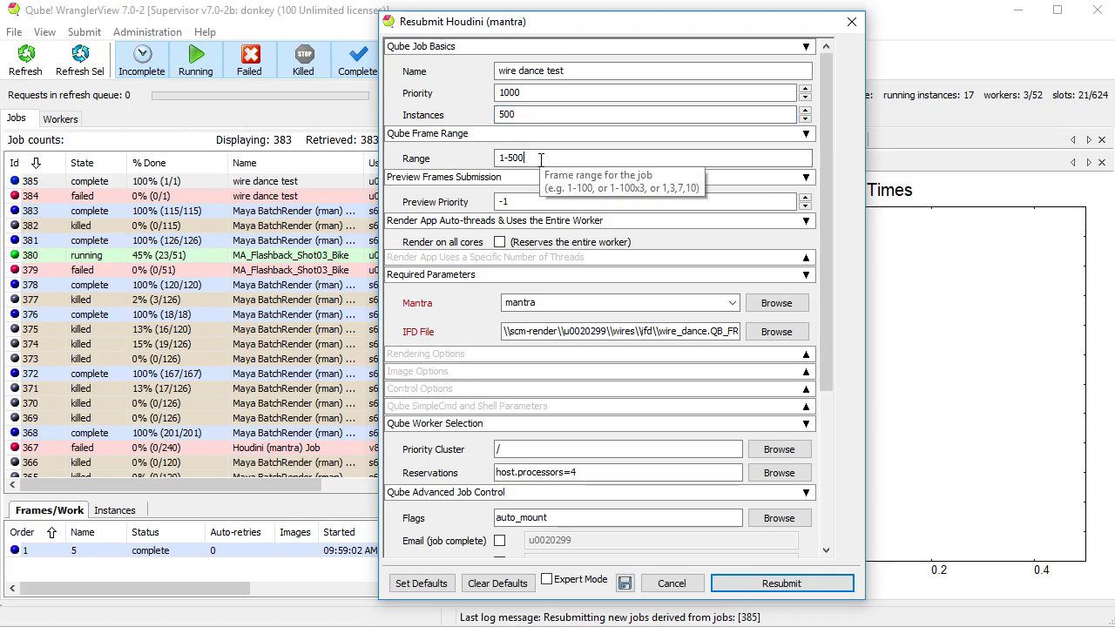
# - Return the frame range to 1-5 and submit the wire dance job to the farm
pyautogui.press('BackSpace')
pyautogui.press('BackSpace')
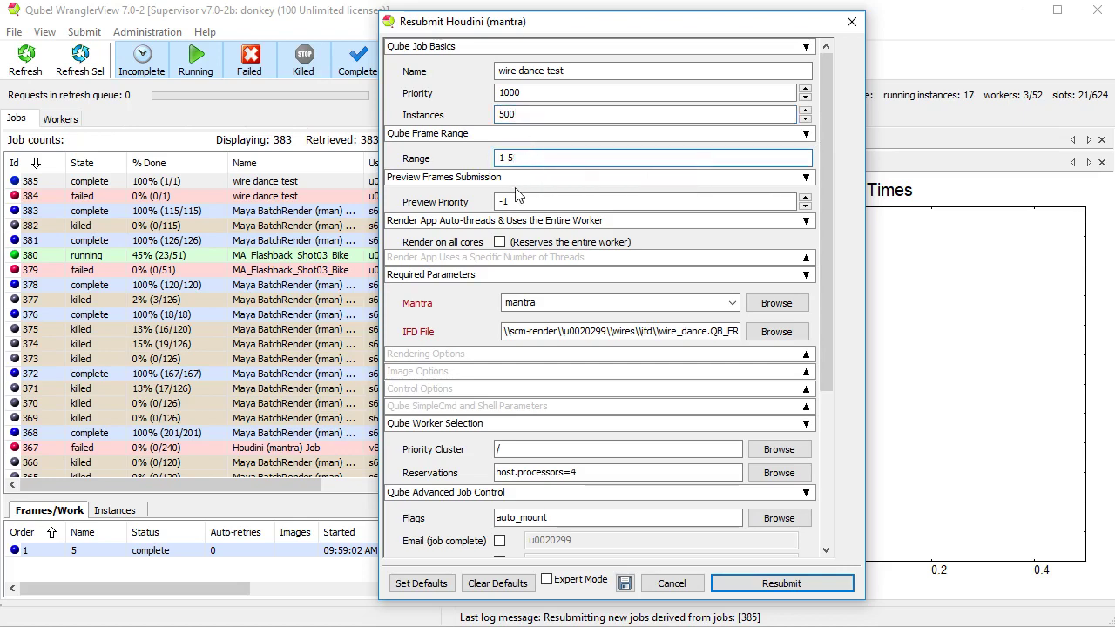
pyautogui.click(531, 114)
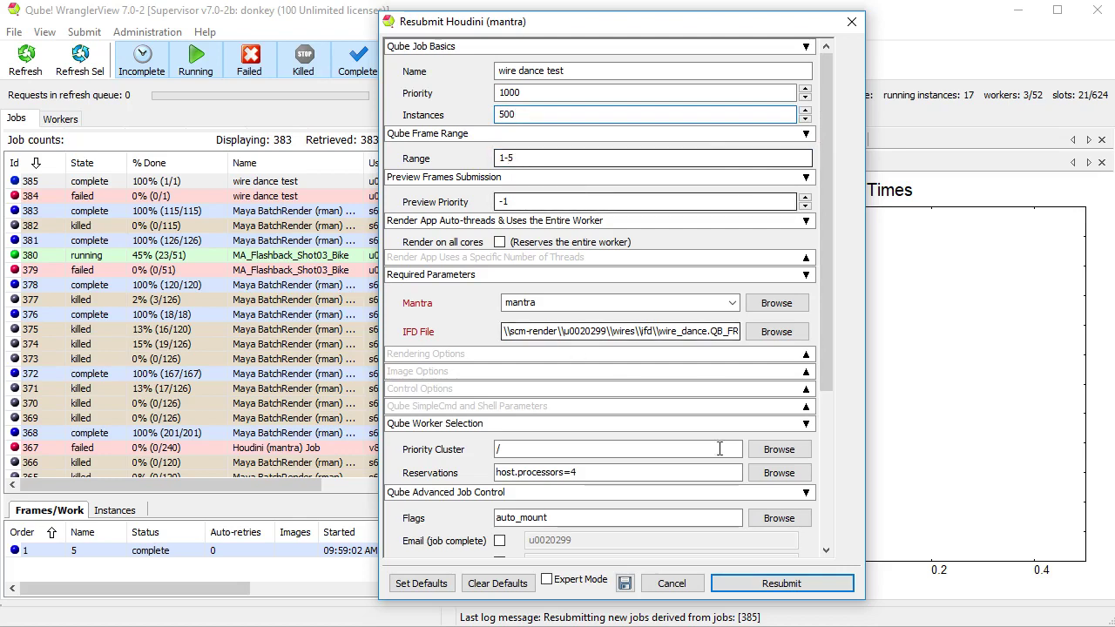
pyautogui.click(524, 156)
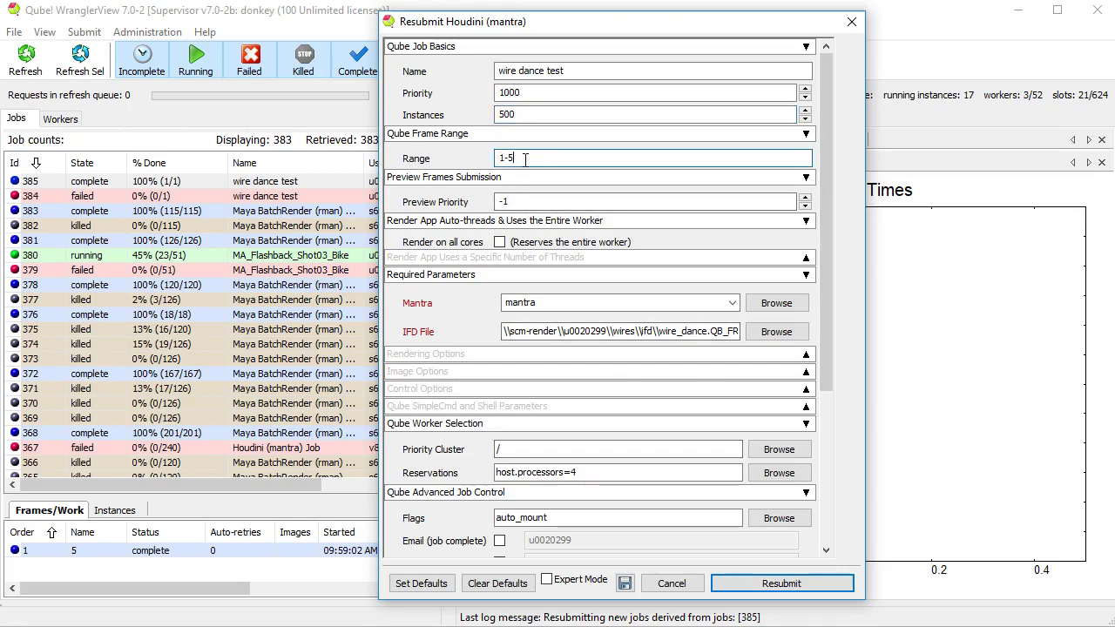
pyautogui.click(756, 584)
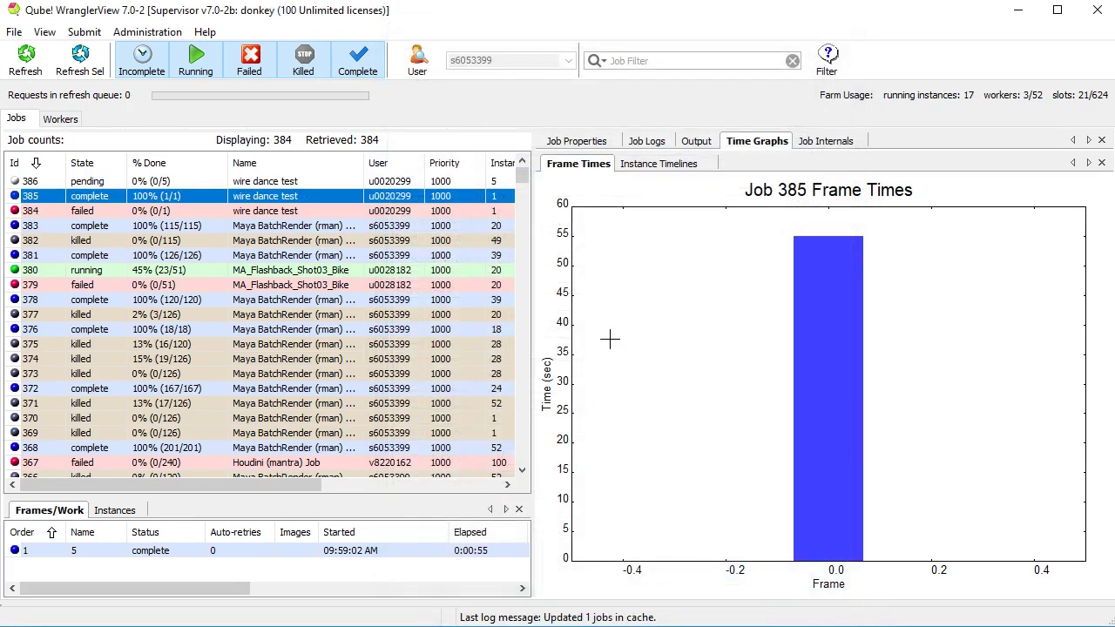
# - Widen the jobs list, refresh the farm data and view the new five-frame job's frame times graph before minimizing WranglerView
pyautogui.moveTo(531, 255); pyautogui.dragTo(615, 253)
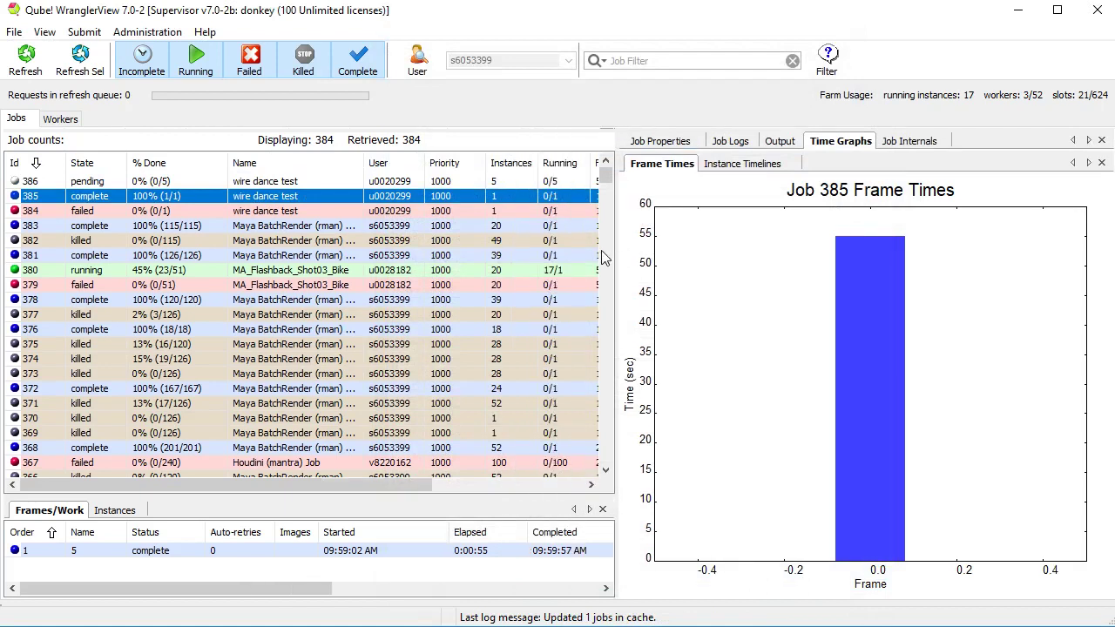
pyautogui.moveTo(408, 484); pyautogui.dragTo(357, 485)
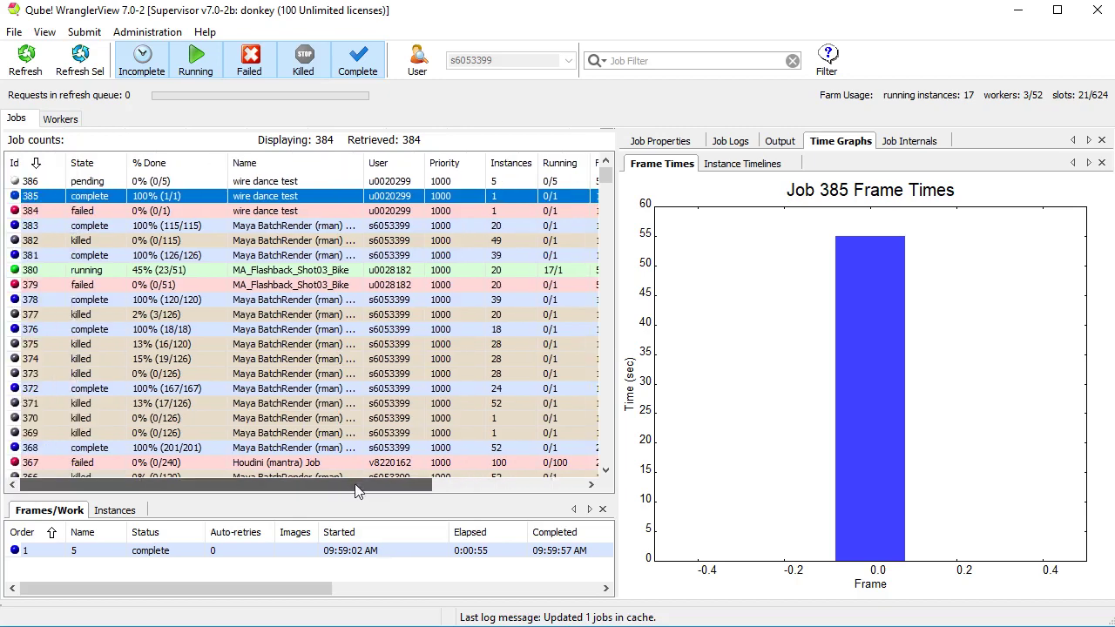
pyautogui.click(29, 63)
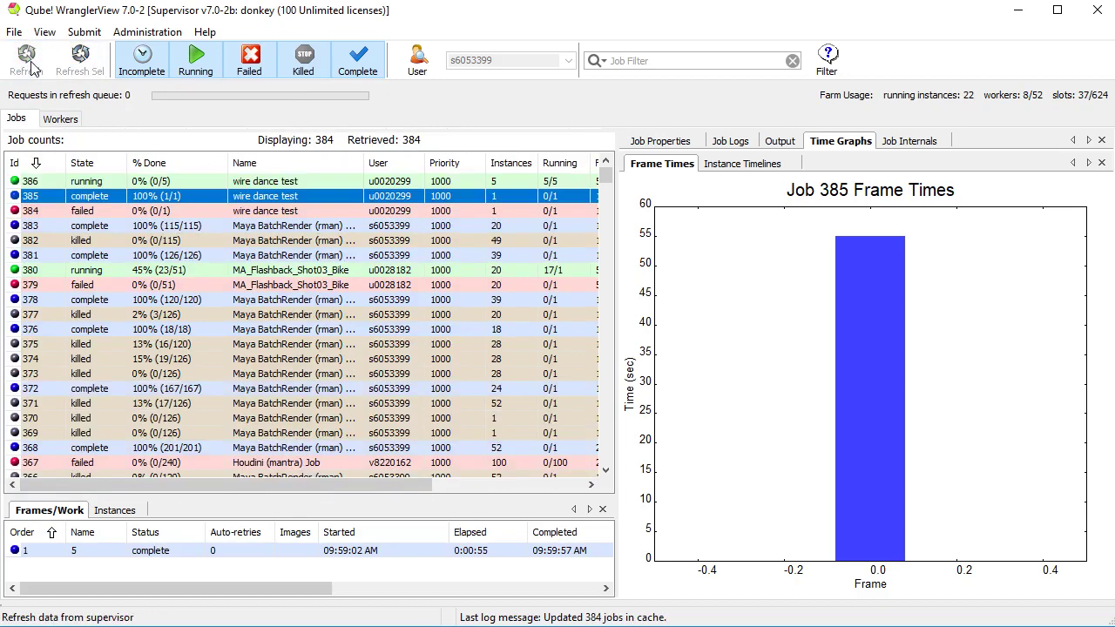
pyautogui.click(244, 181)
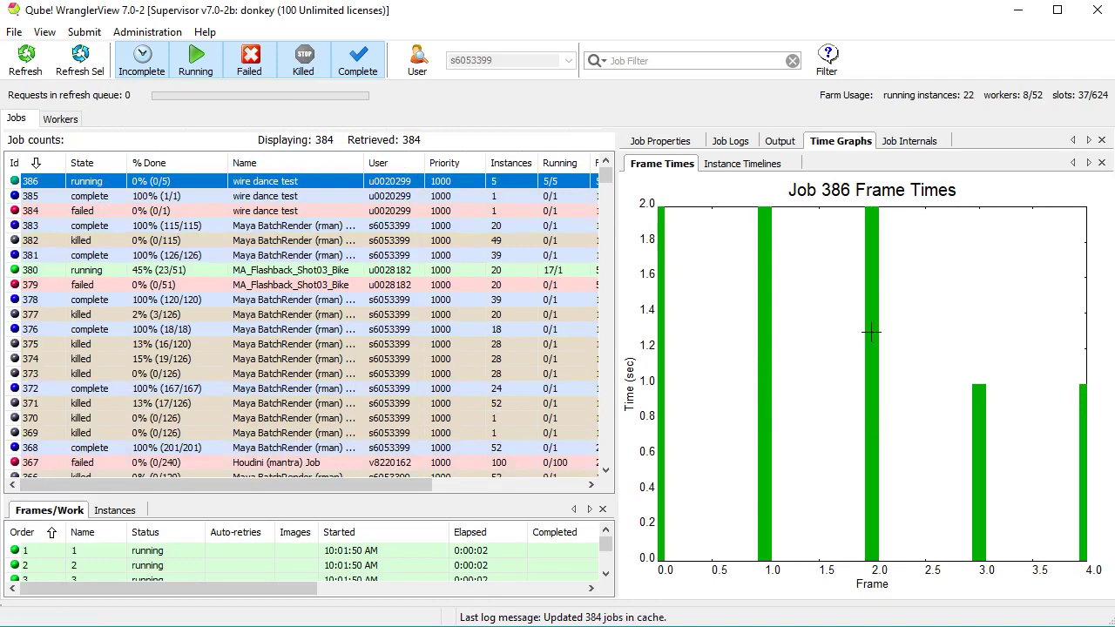
pyautogui.click(1016, 17)
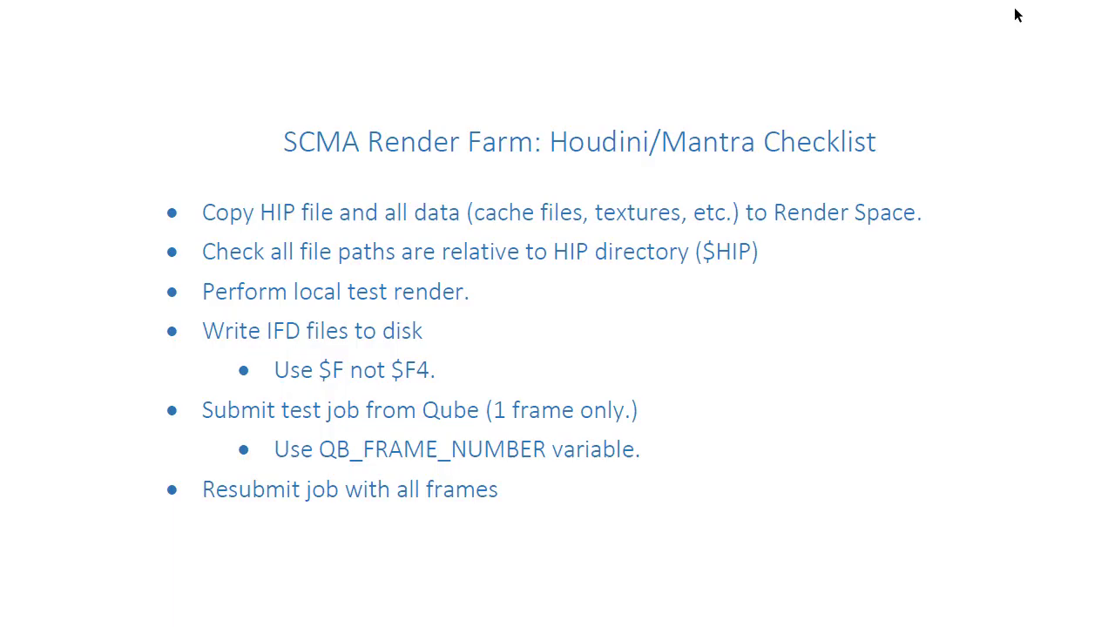